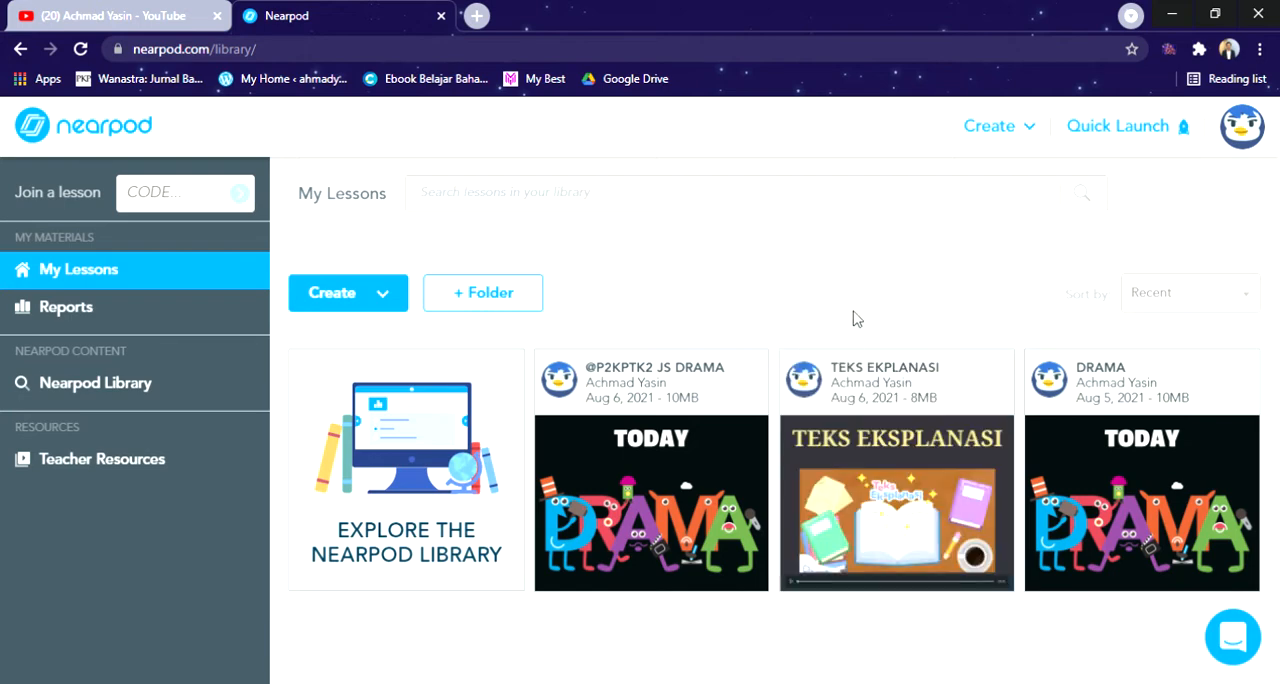
Step: Open the TEKS EKPLANASI lesson from My Lessons for editing
mouse_move(1011, 448)
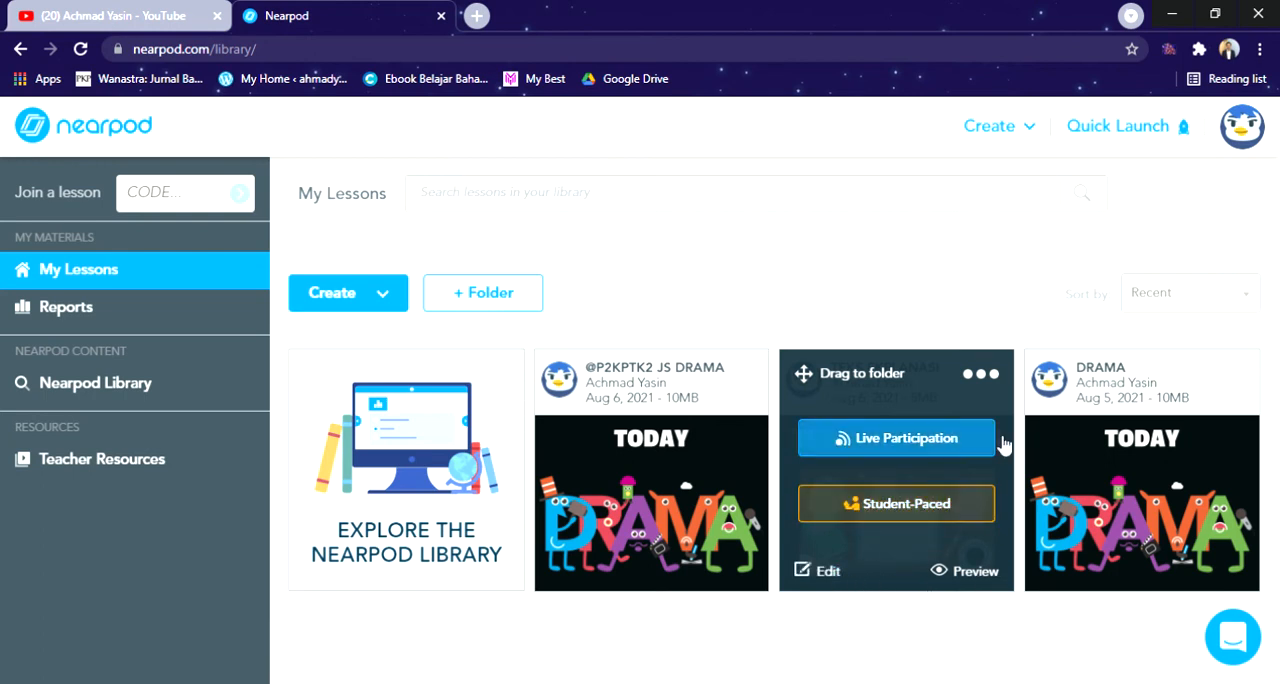
click(982, 377)
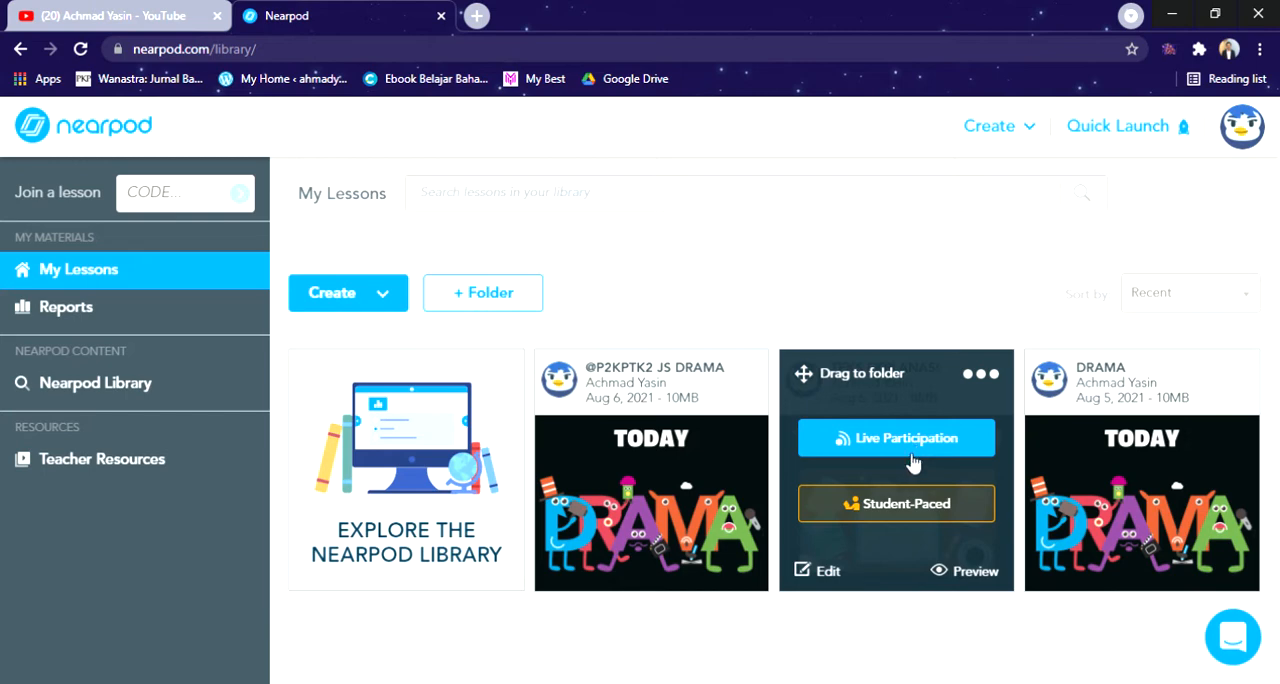
click(822, 574)
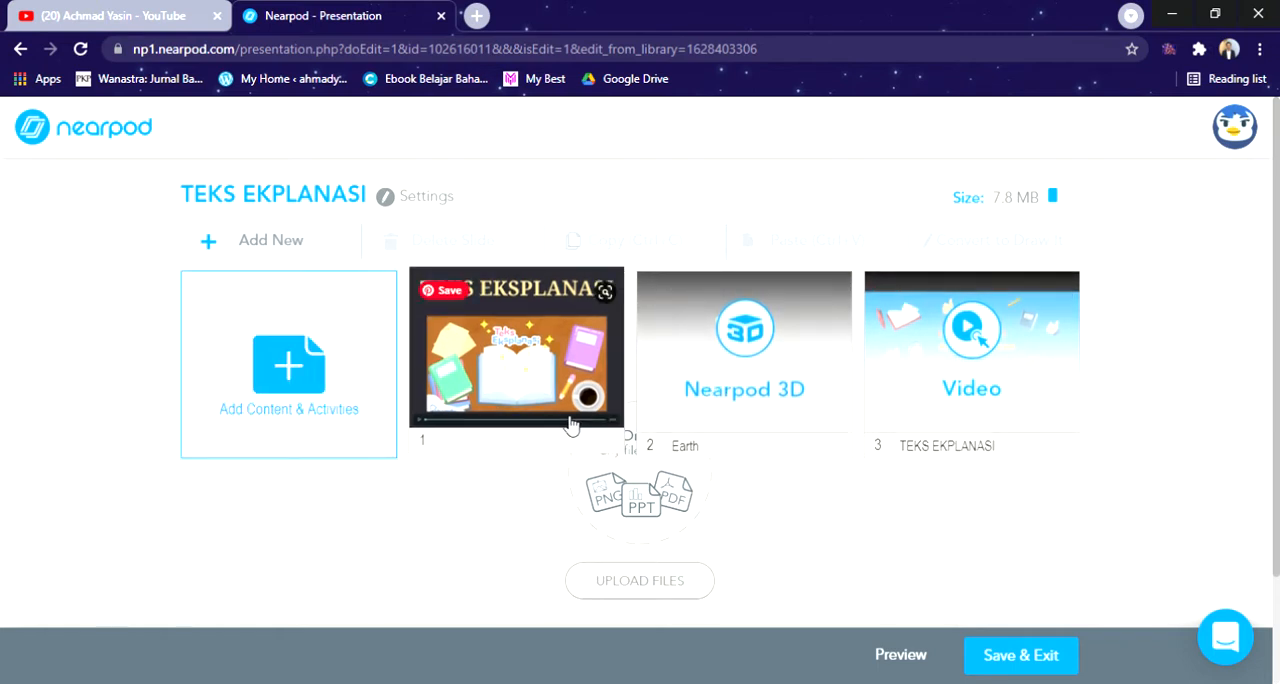
Step: Browse the PhET simulations available as lesson content, view the Science: Elementary School category, and close the library without adding one
click(371, 363)
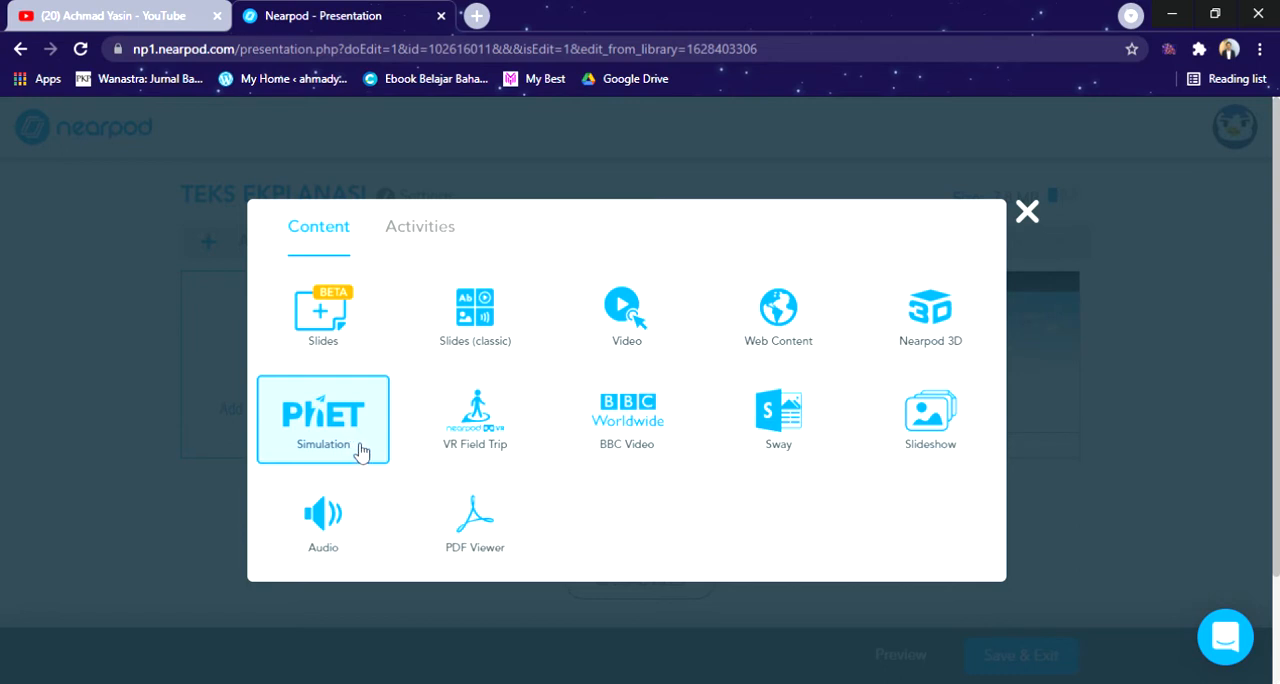
click(361, 453)
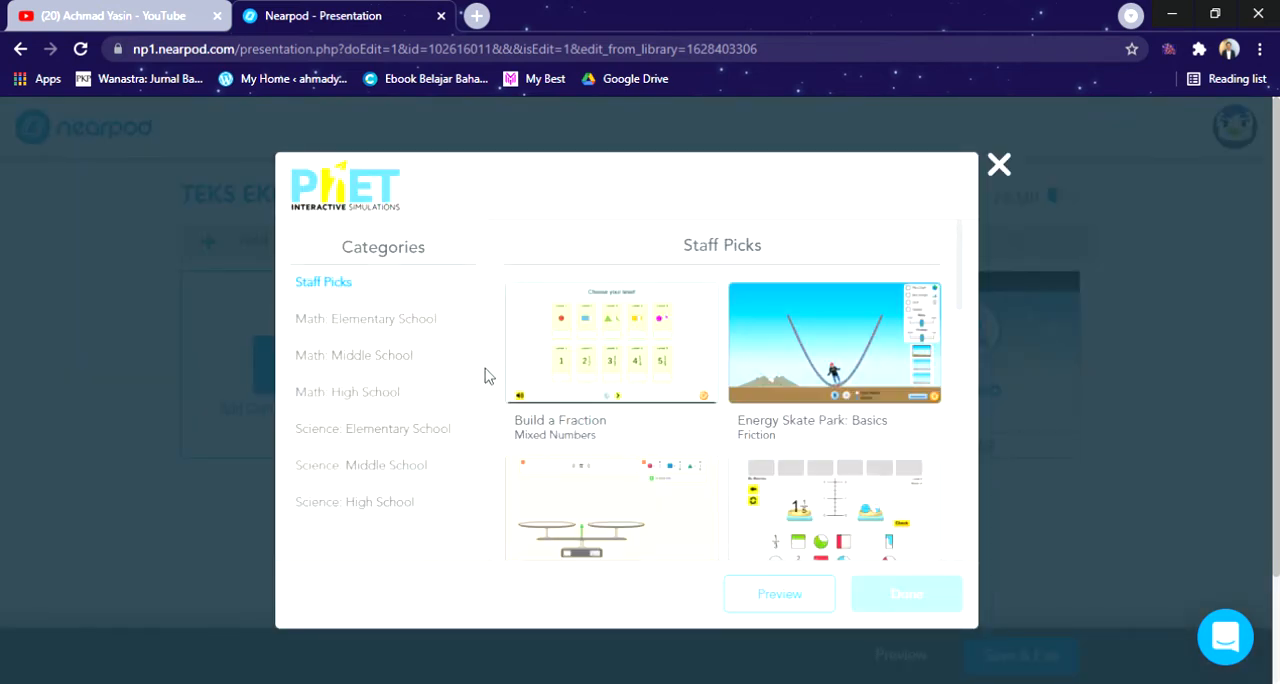
click(377, 430)
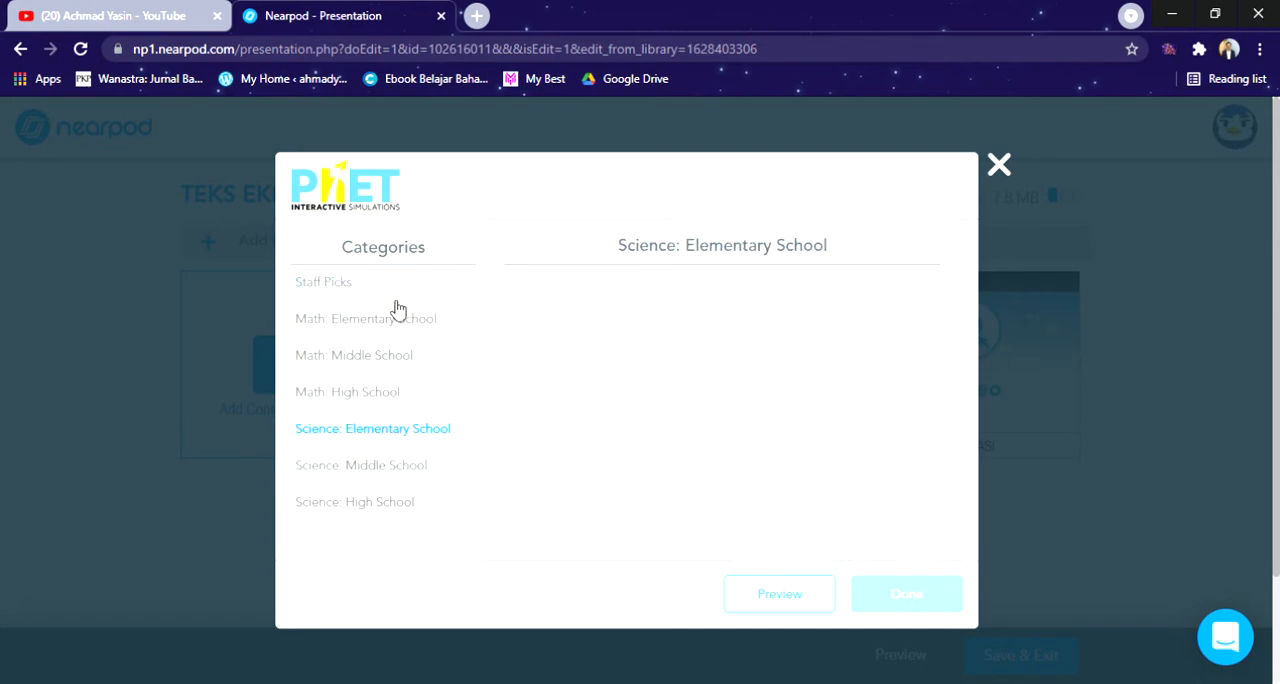
click(1000, 168)
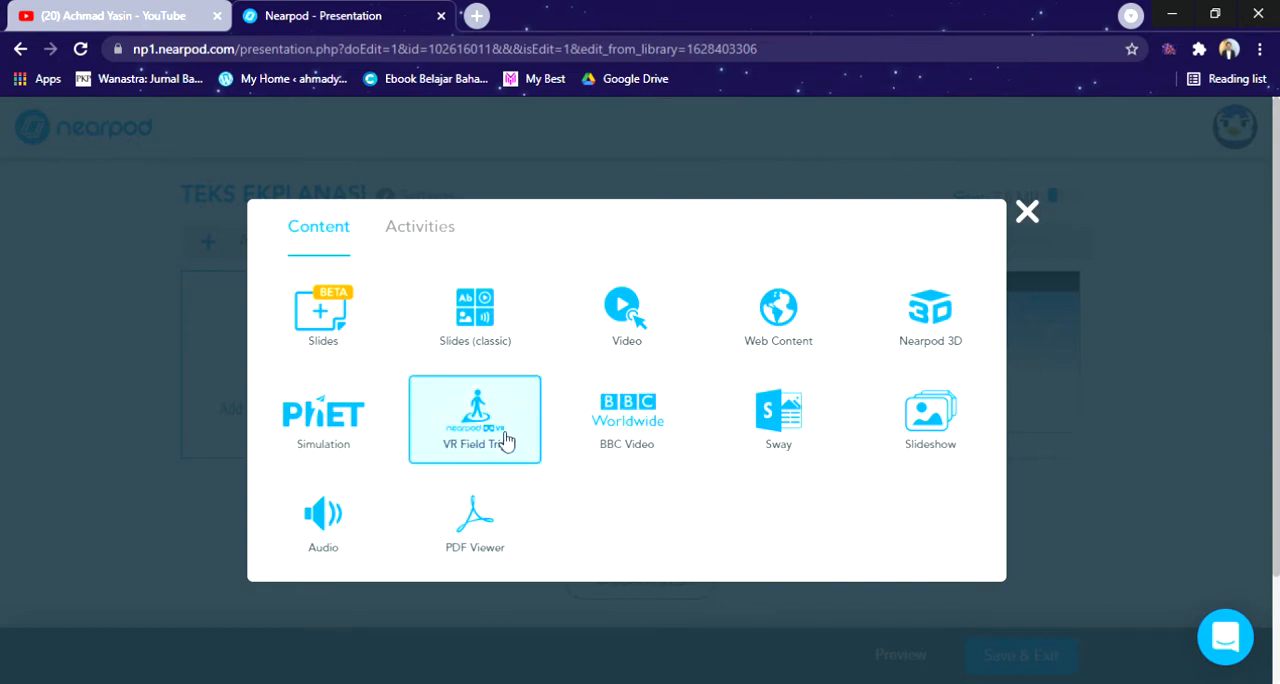
Step: Look through the Staff Picks of the BBC Video library and close it without adding a video
click(641, 440)
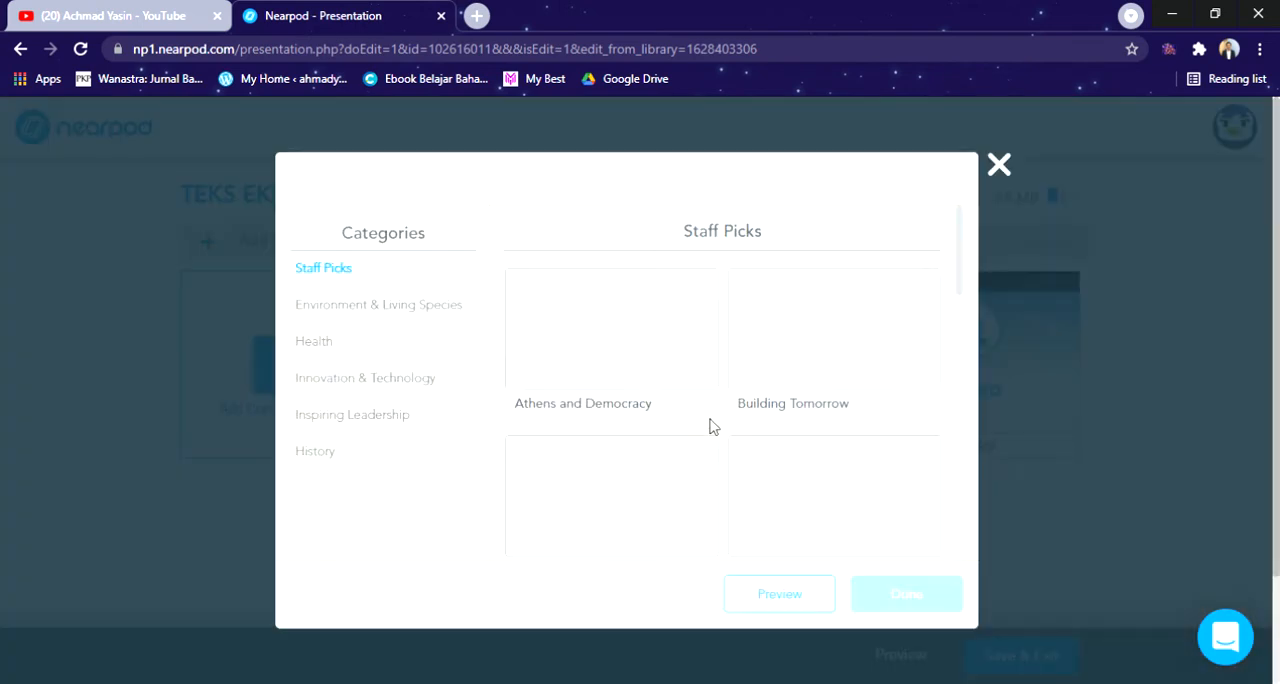
scroll(867, 347, down, 1)
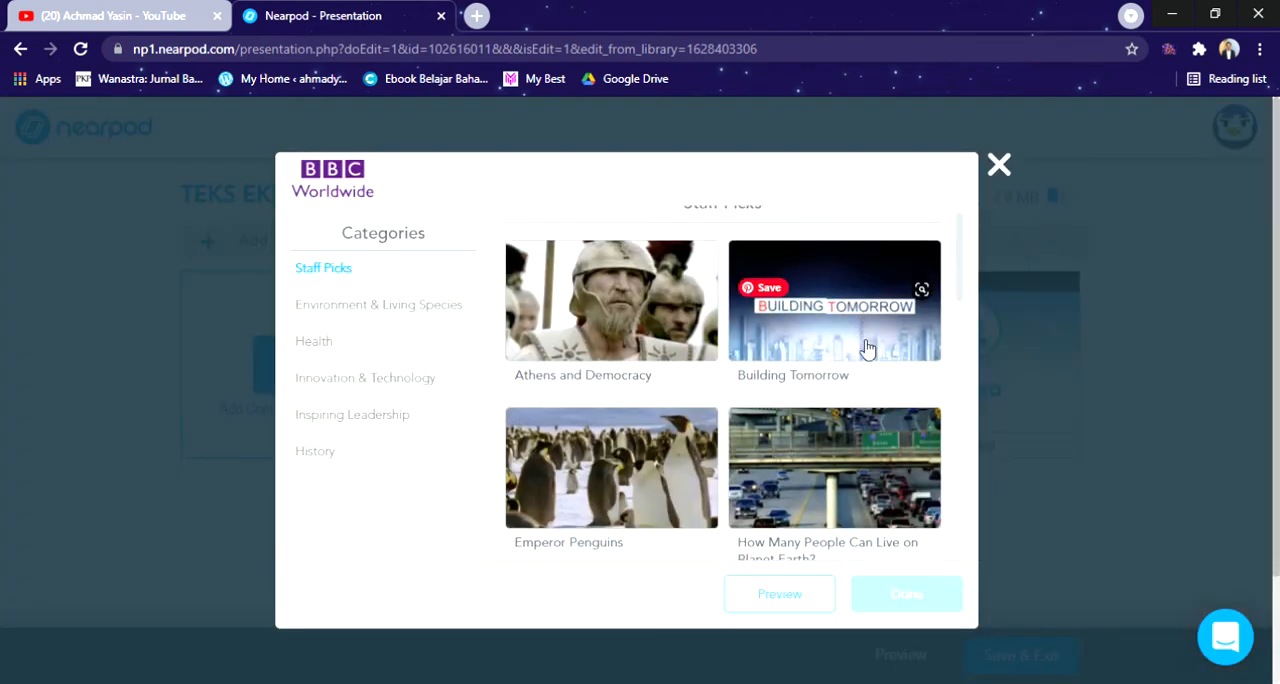
click(1000, 168)
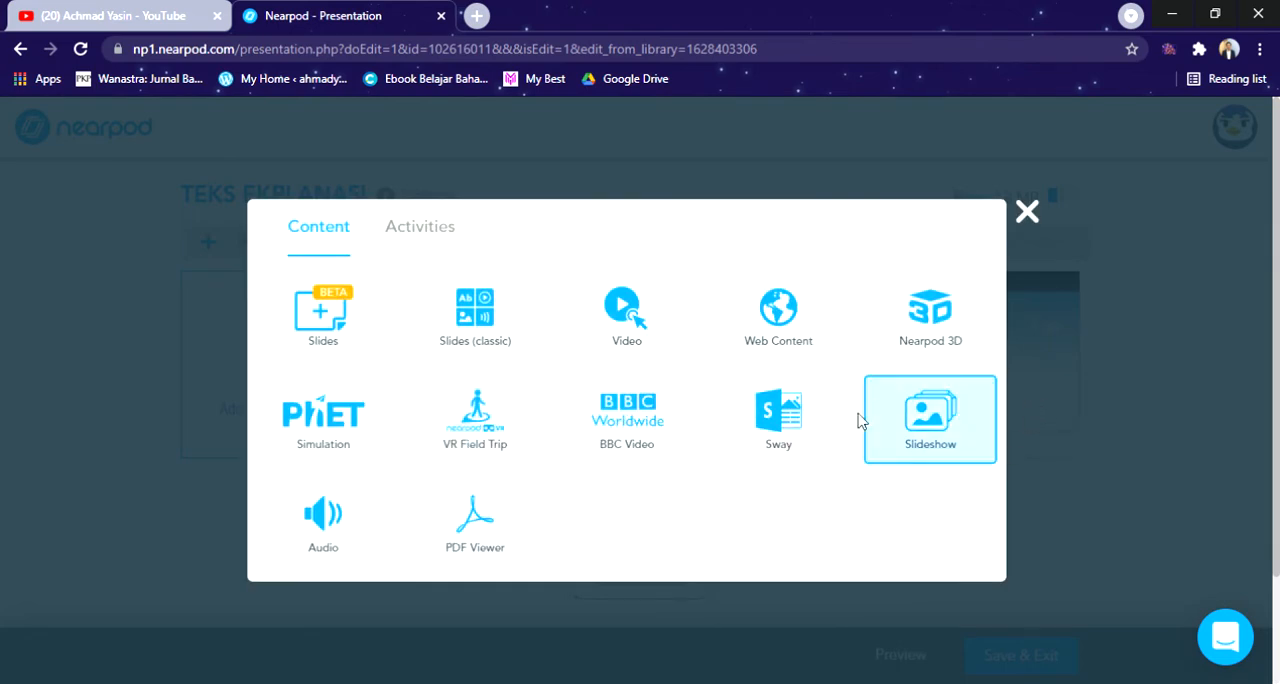
Step: Browse the Sway library's Animals, Staff Picks, Countries & Continents and Seasons & Extreme Weather categories, and close it without adding a Sway
click(832, 435)
click(388, 310)
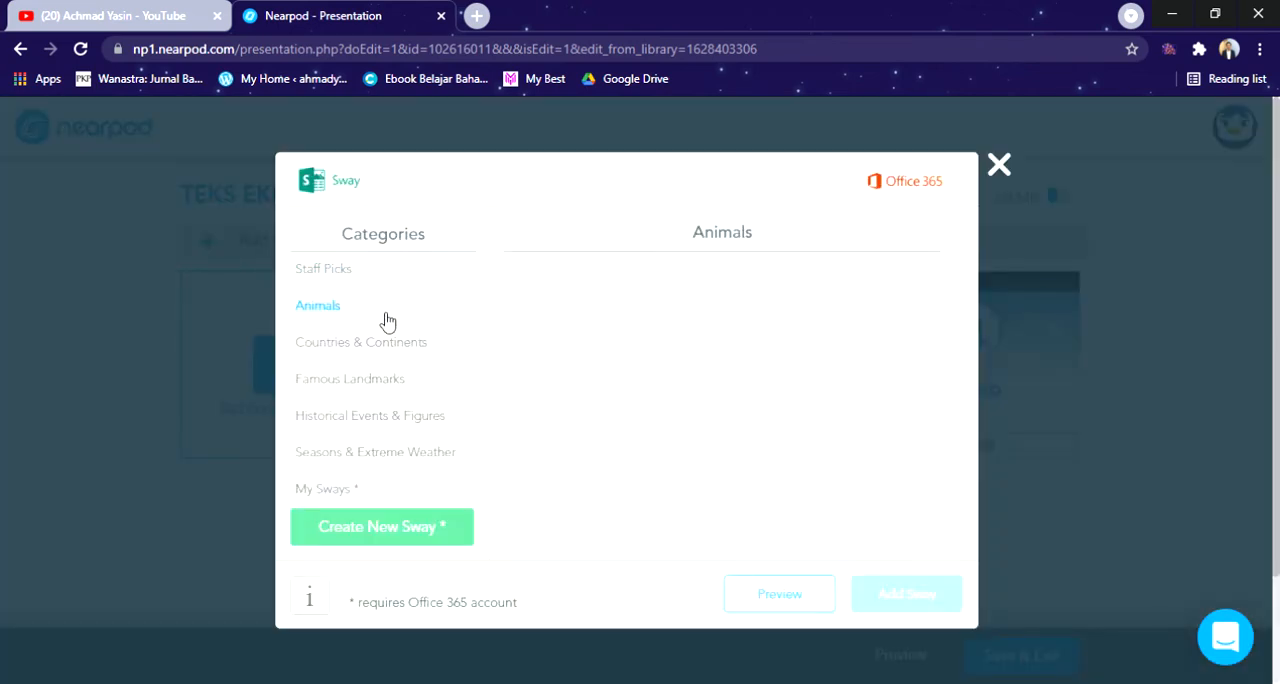
click(388, 284)
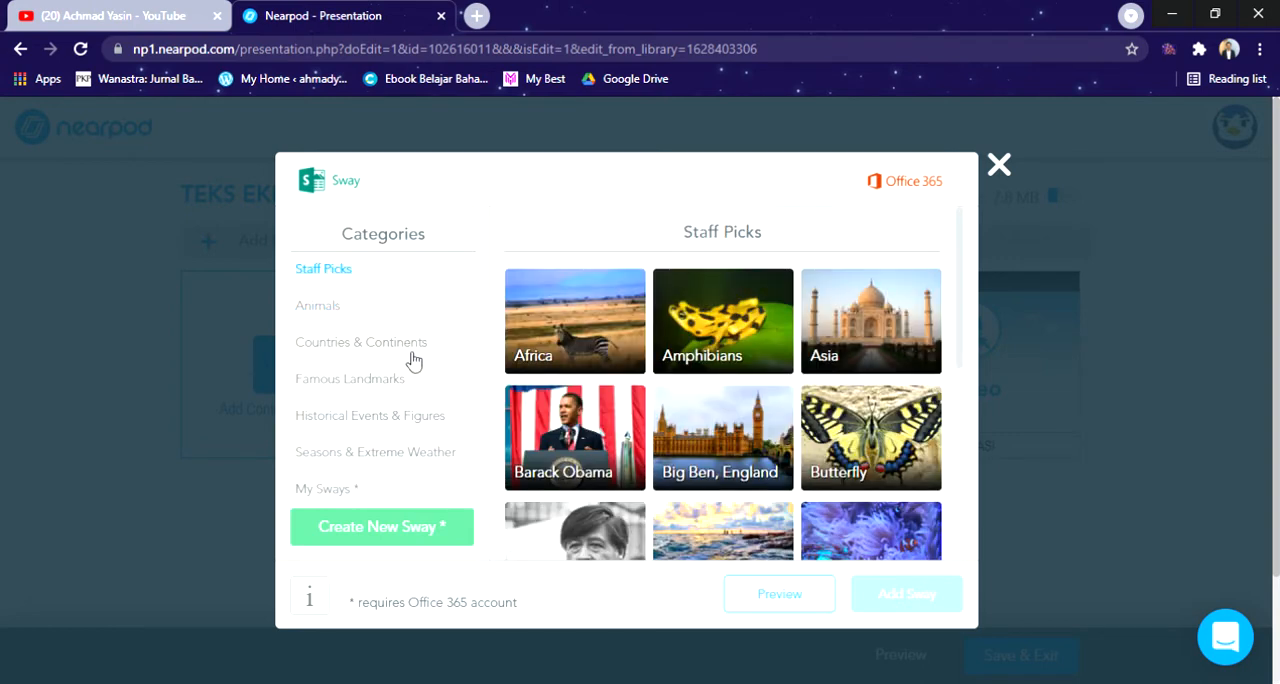
click(409, 356)
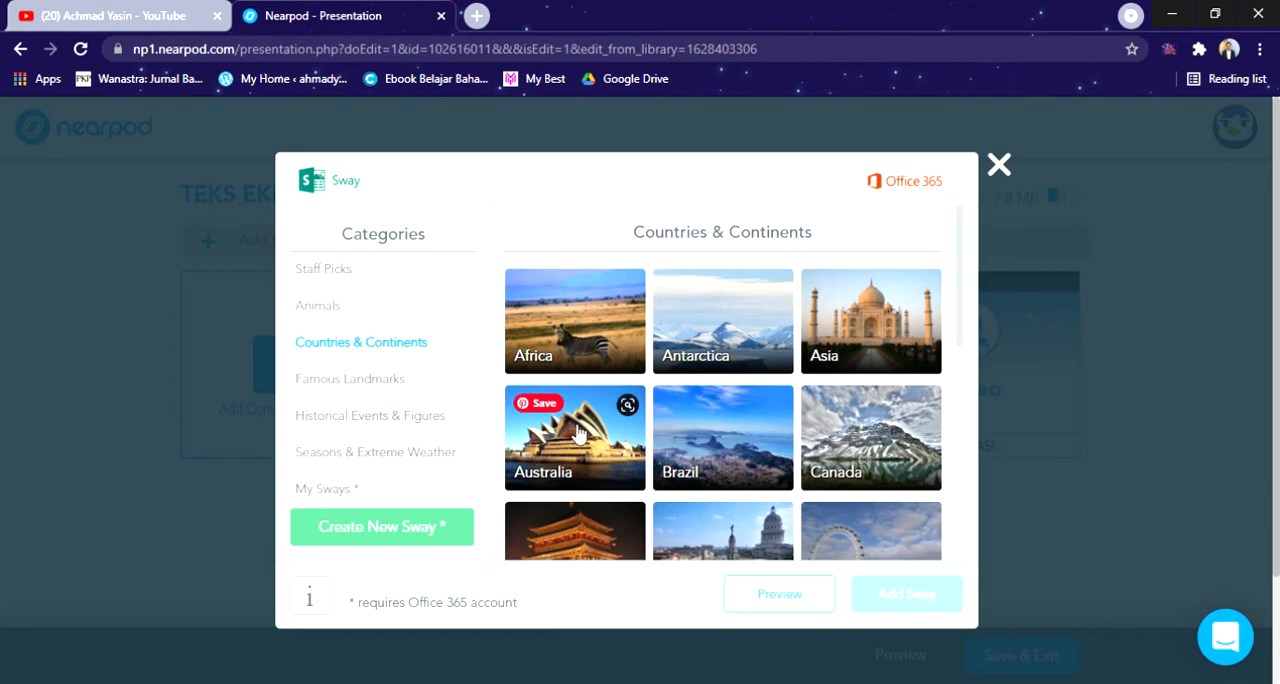
click(458, 455)
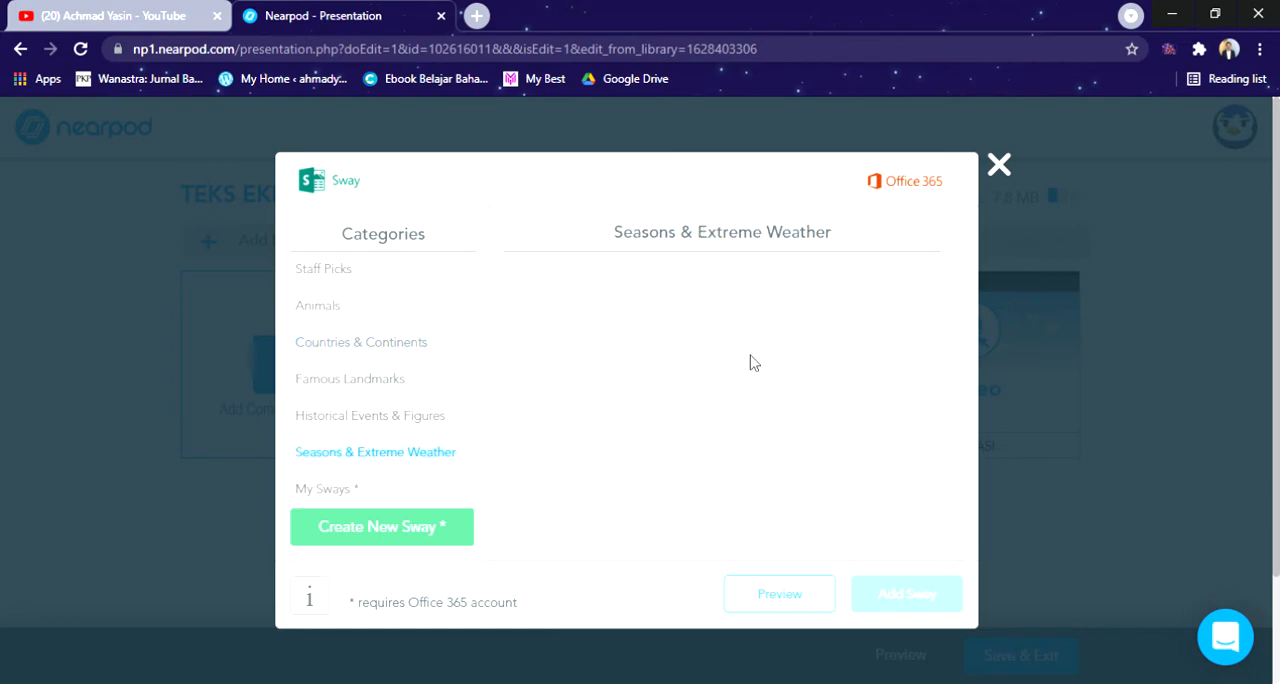
click(1000, 168)
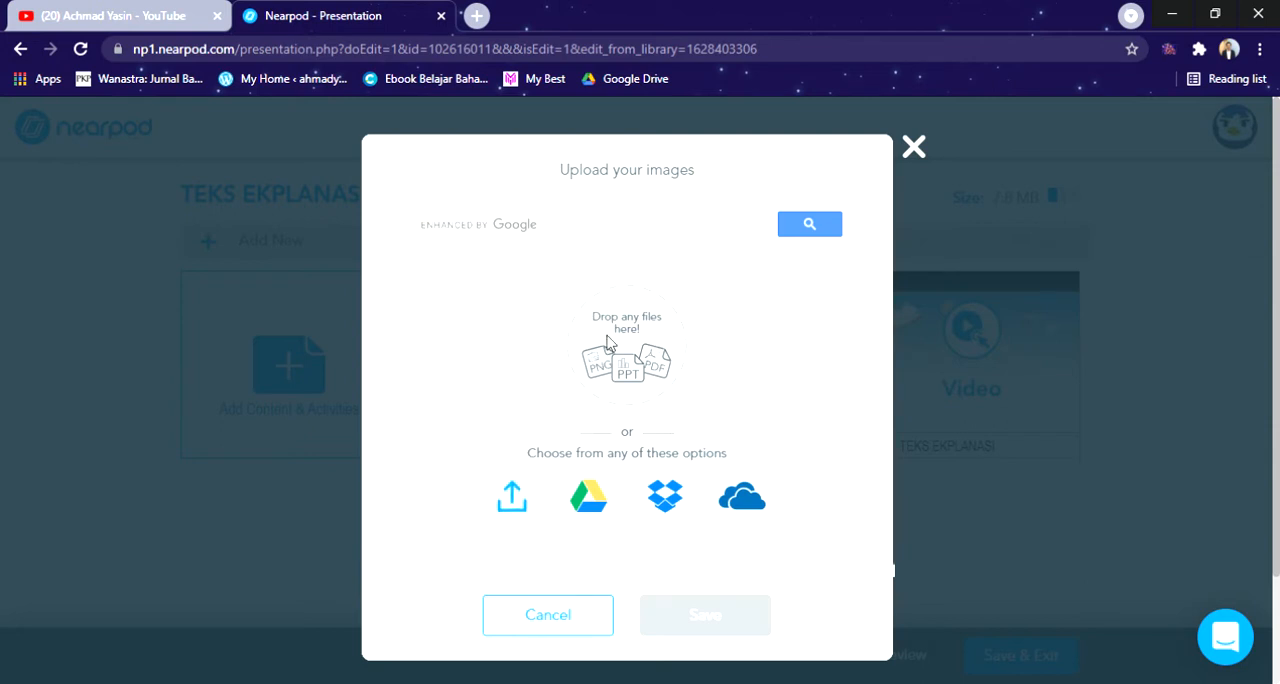
Step: Search for slideshow images with "teks ekplanasi" and check the audio upload options, leaving both without adding any content
click(663, 231)
text(teks ekplanasi)
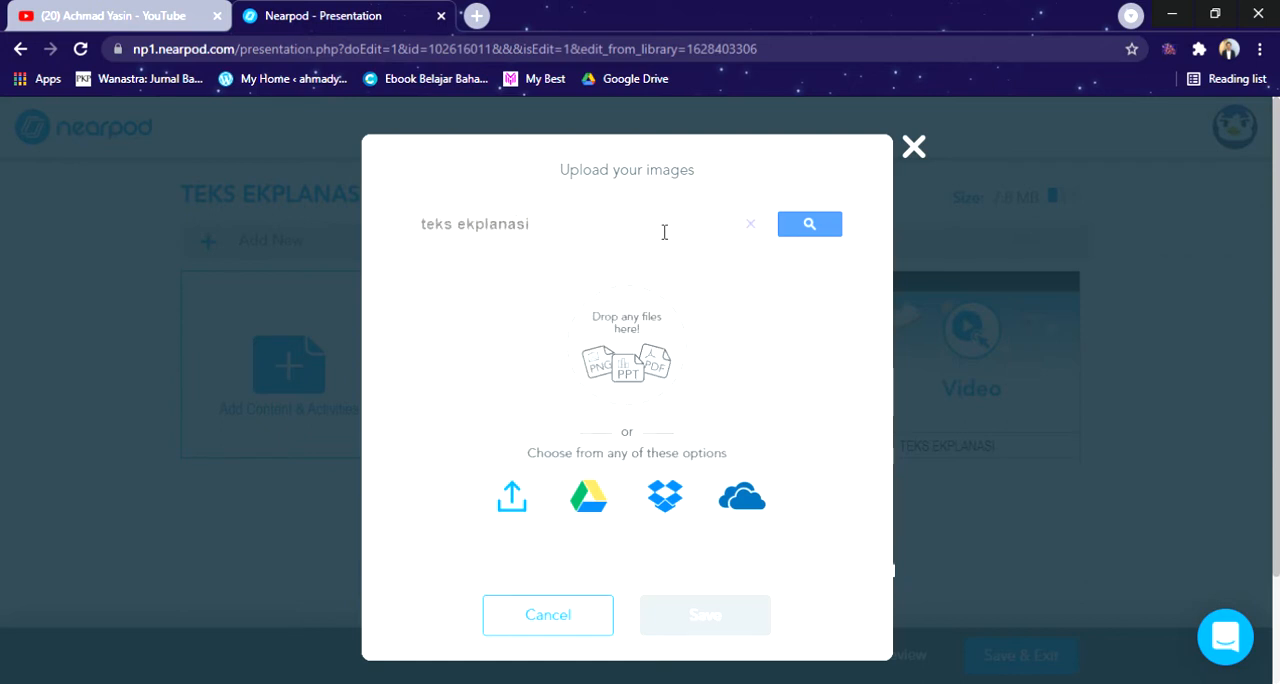
click(812, 226)
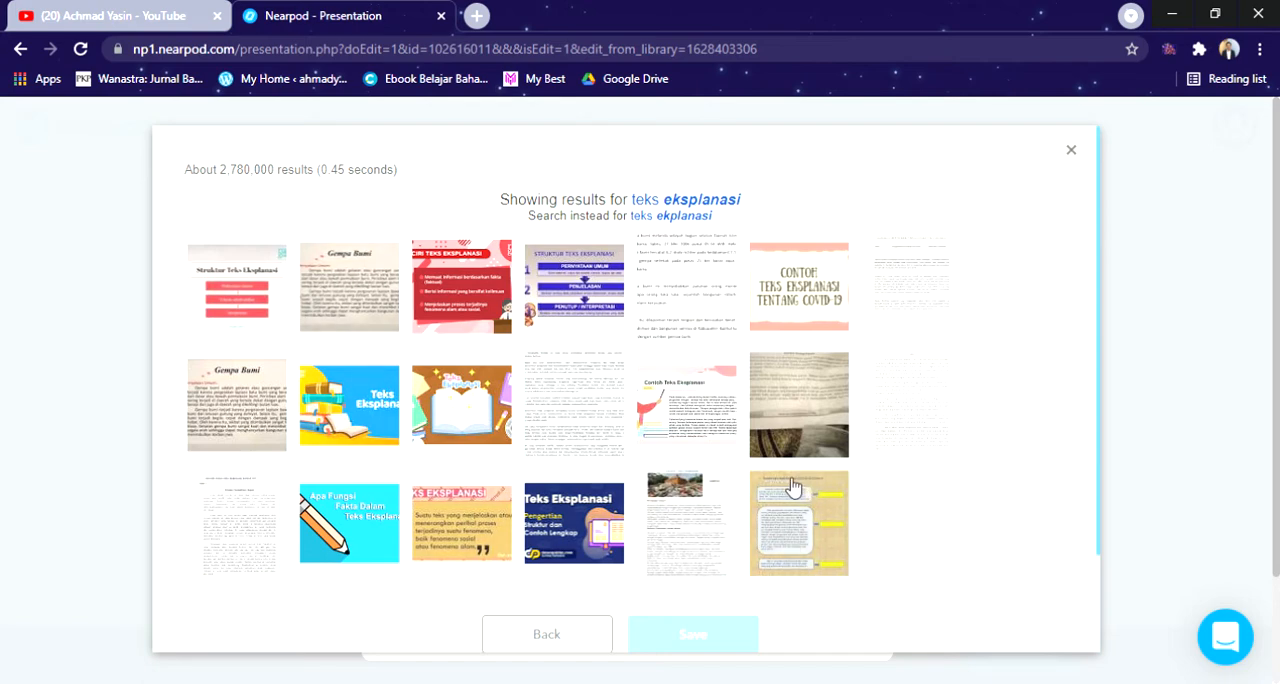
click(1071, 153)
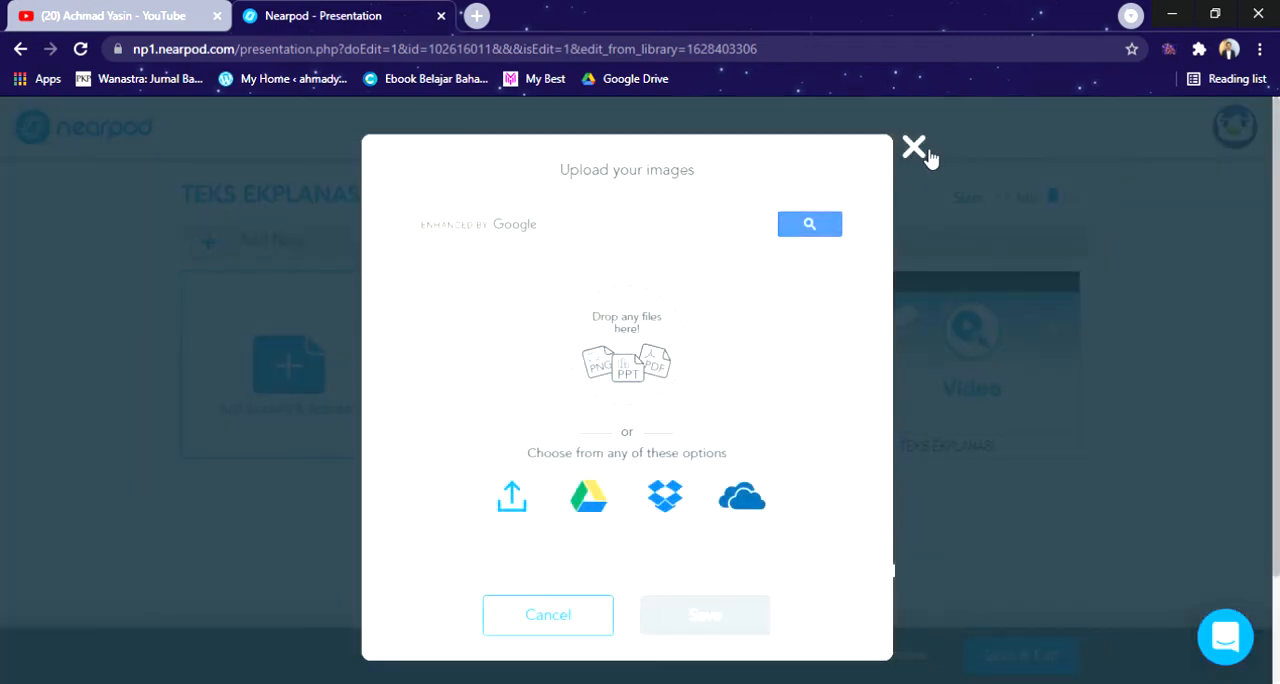
click(914, 152)
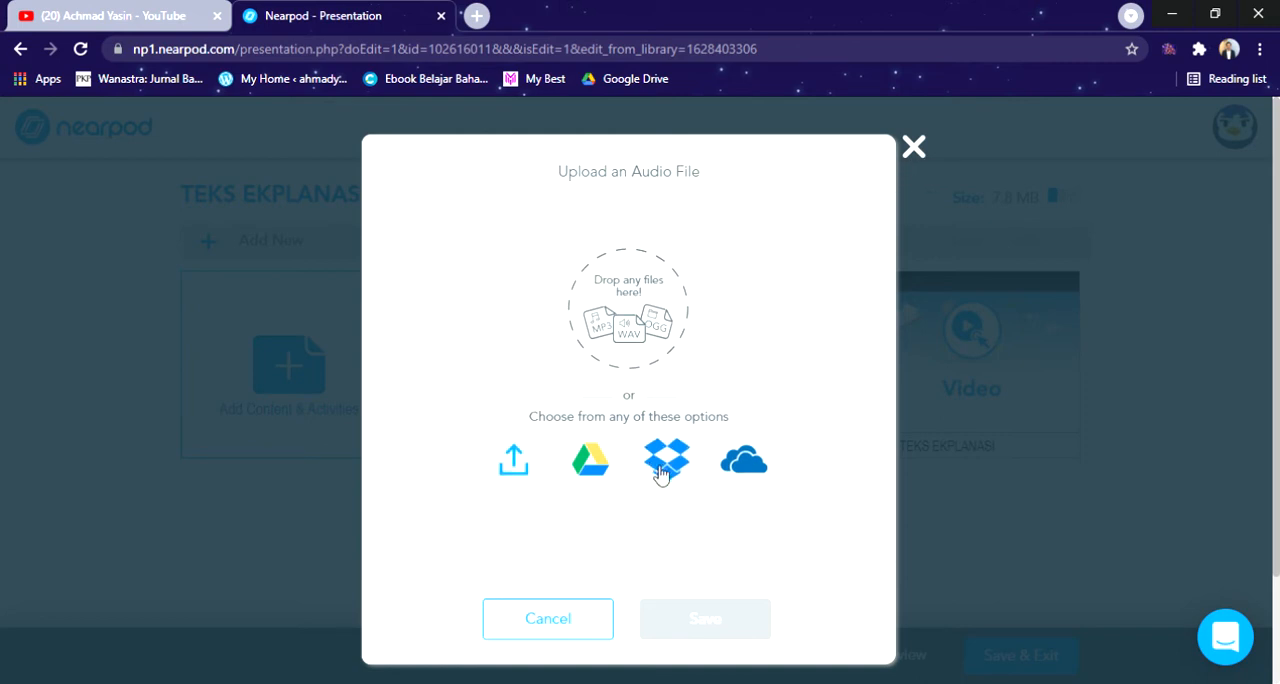
click(914, 149)
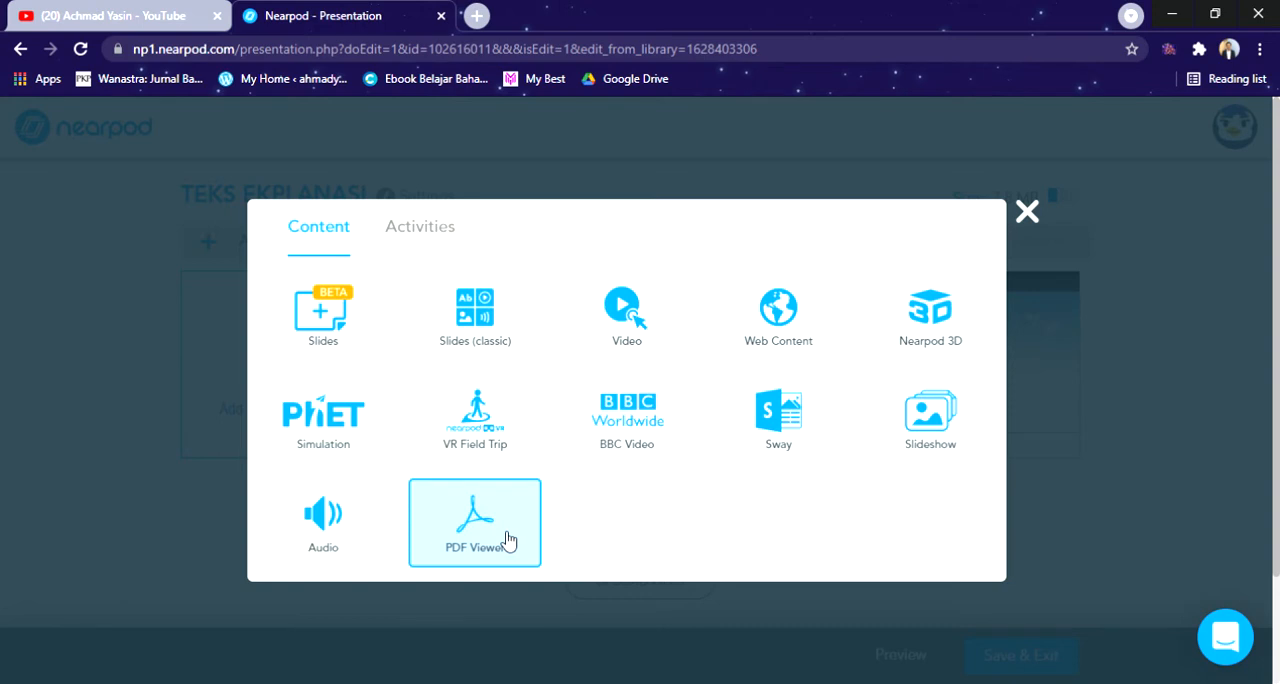
Step: Start a new Time to Climb activity for the lesson, reloading the page to reach its editor
click(436, 229)
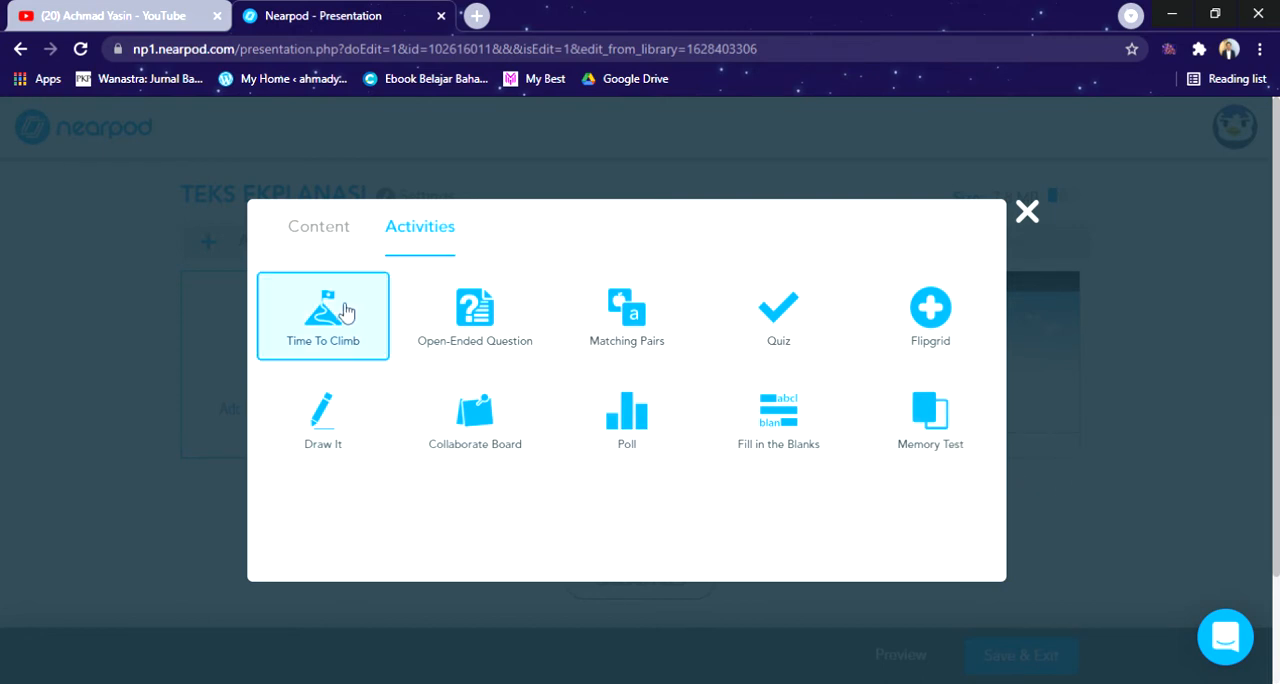
click(347, 308)
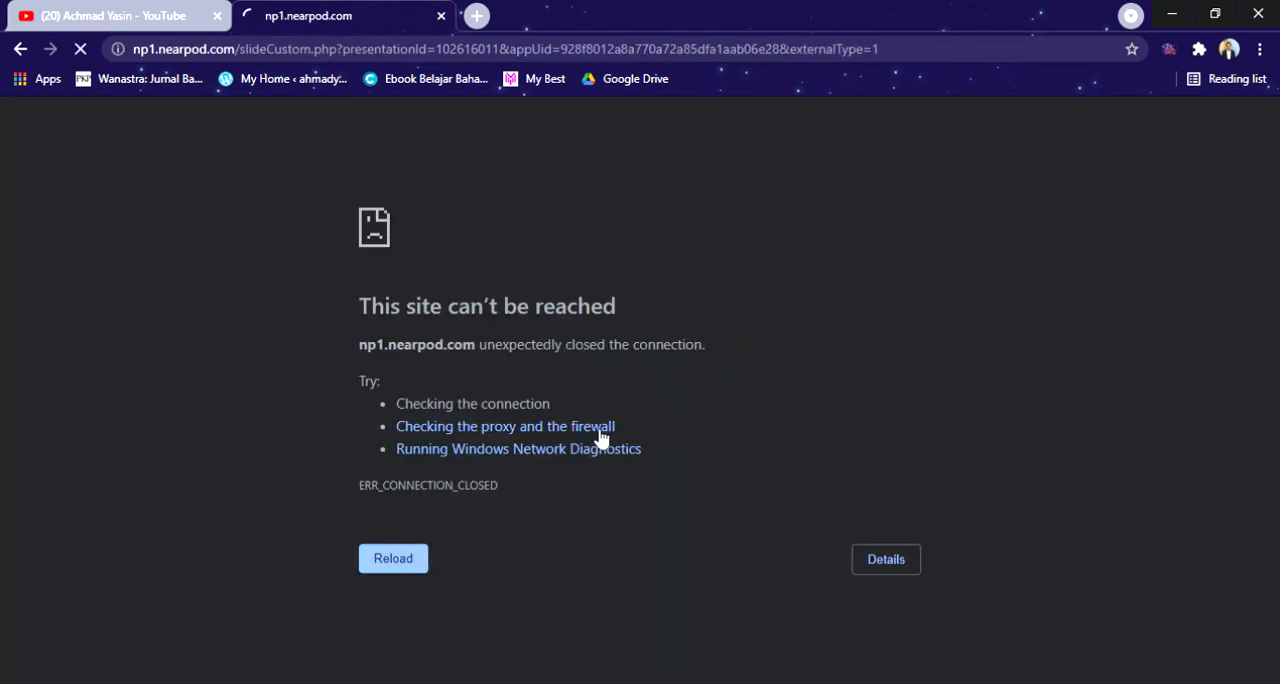
click(422, 572)
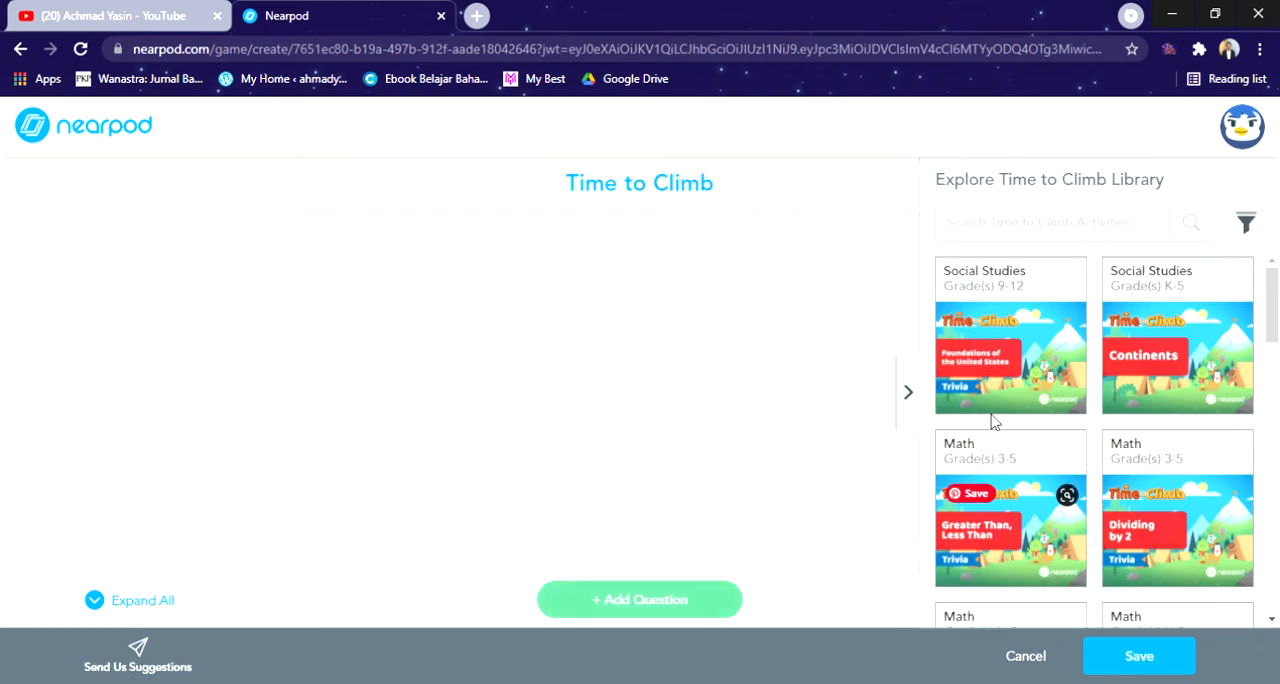
Step: Enter "Apa itu teks eksplanasi" as the first question of the Time to Climb activity
scroll(654, 390, down, 1)
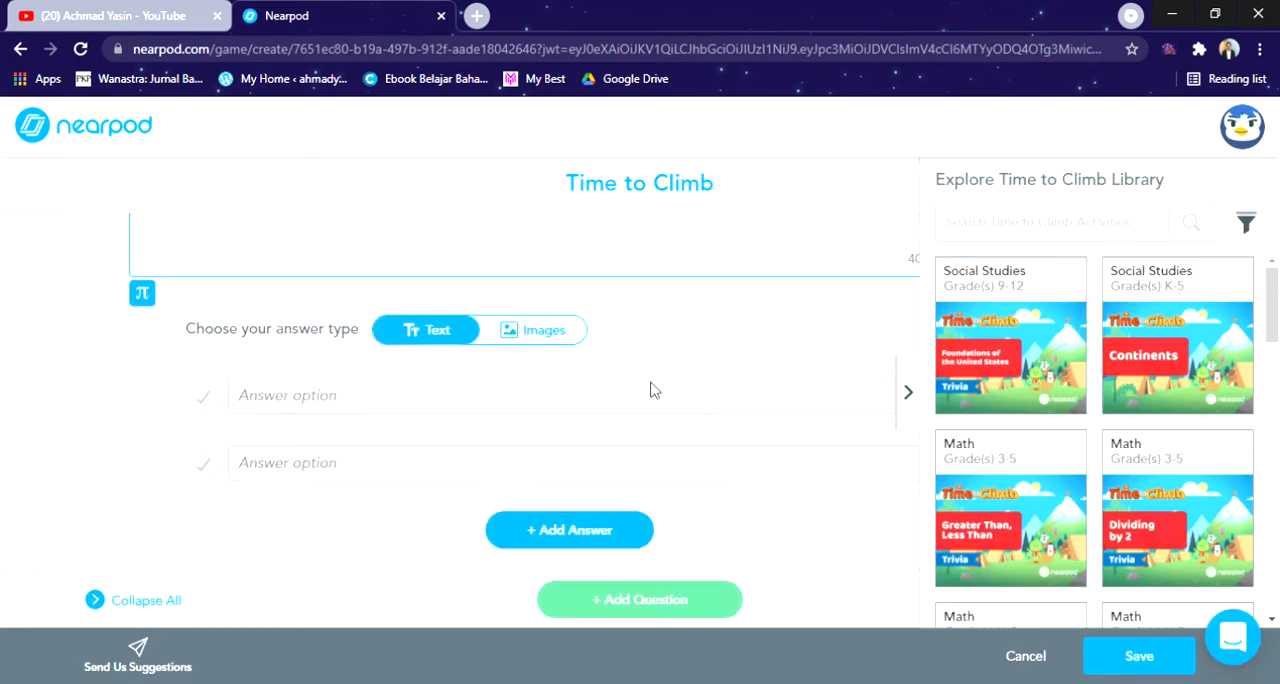
scroll(655, 382, up, 1)
scroll(629, 420, down, 1)
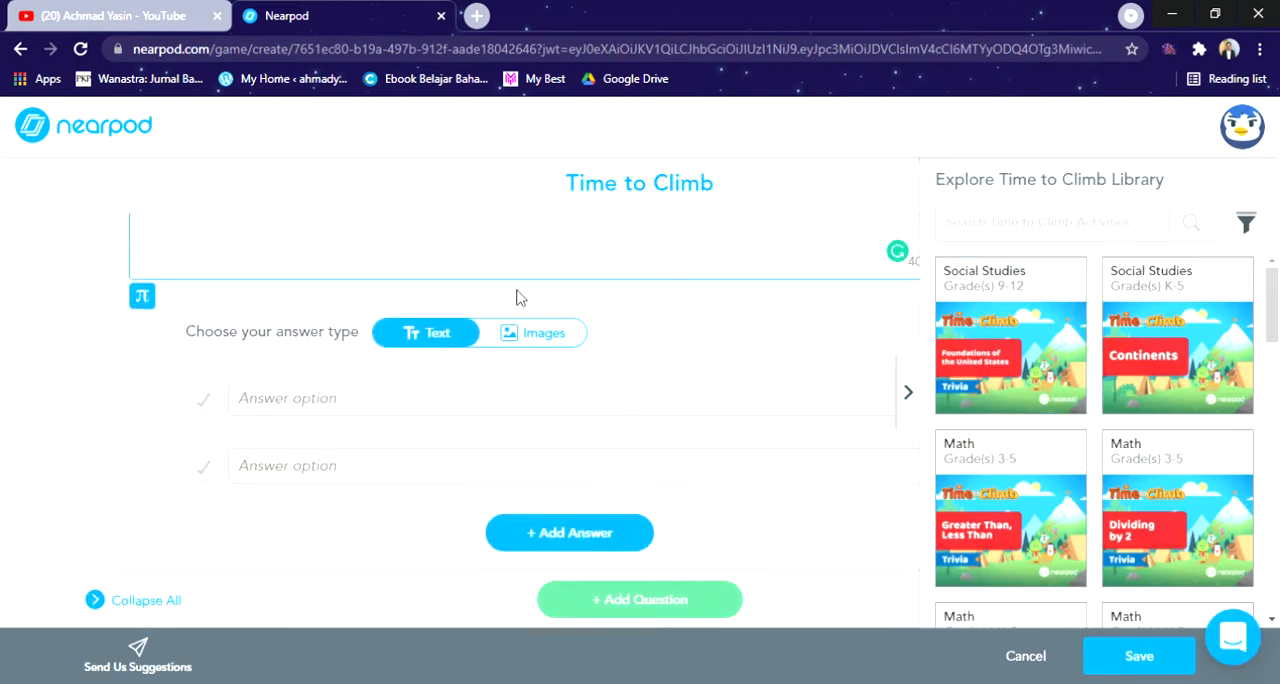
scroll(517, 305, up, 1)
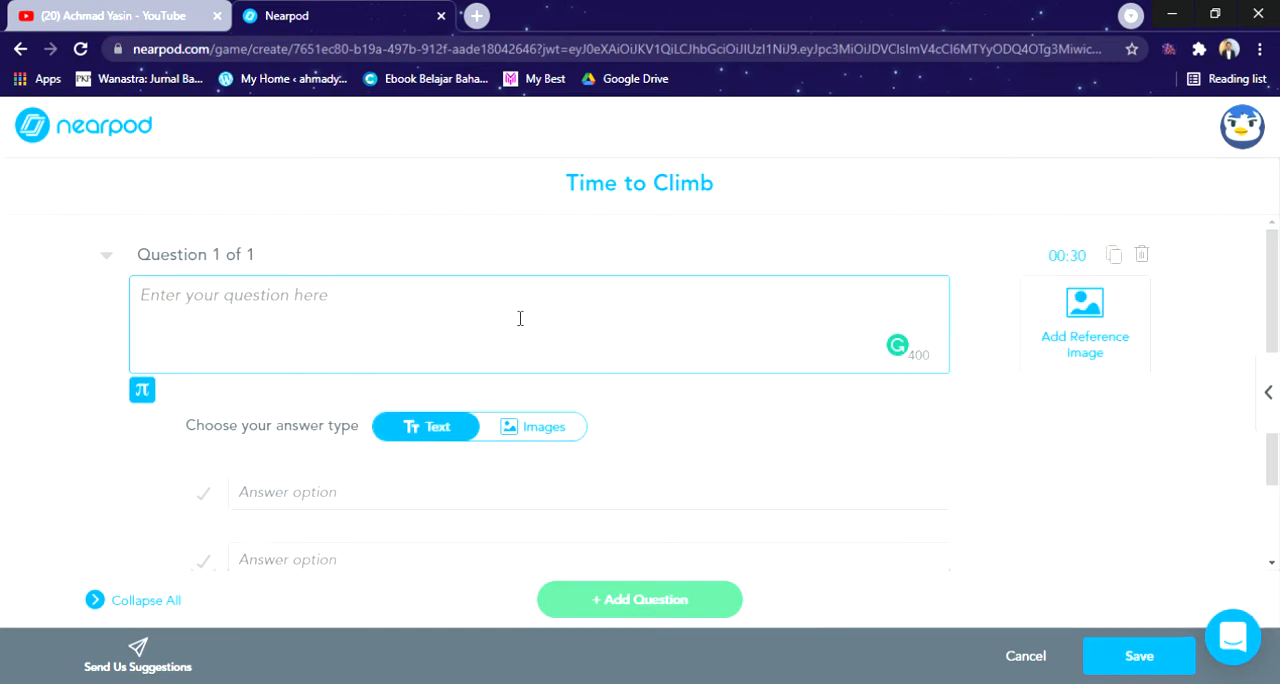
text(Apa)
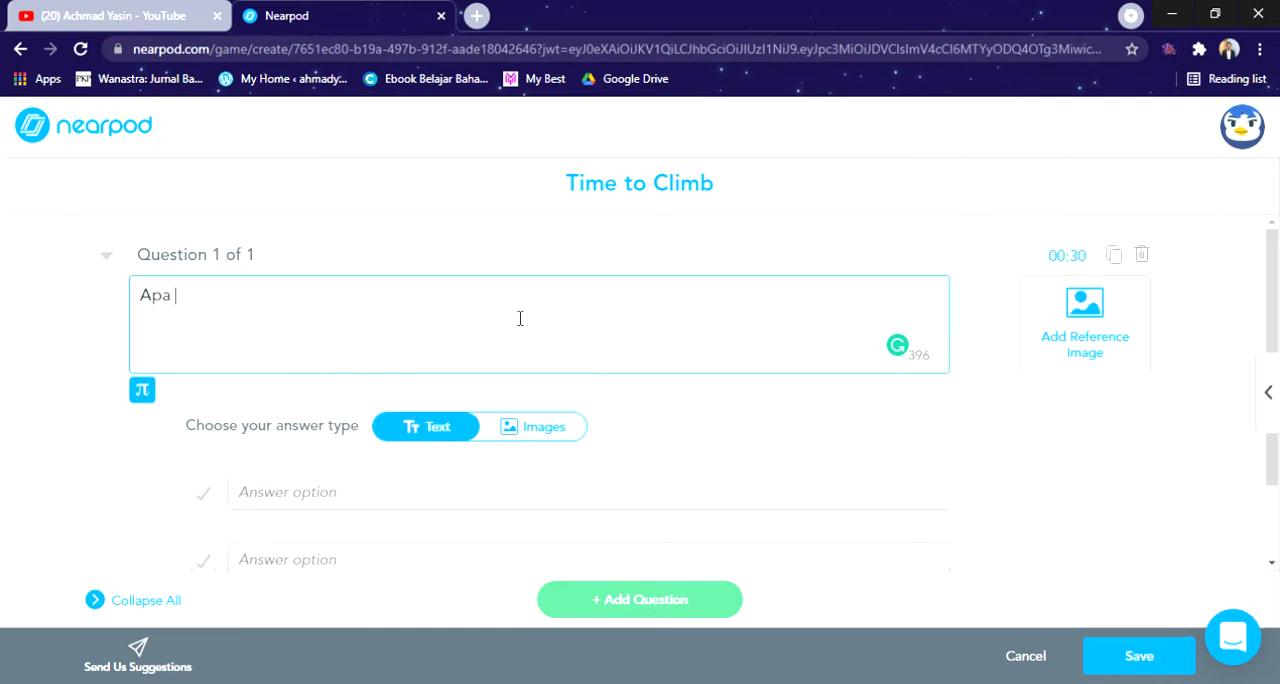
text( itu teks eksplanasi)
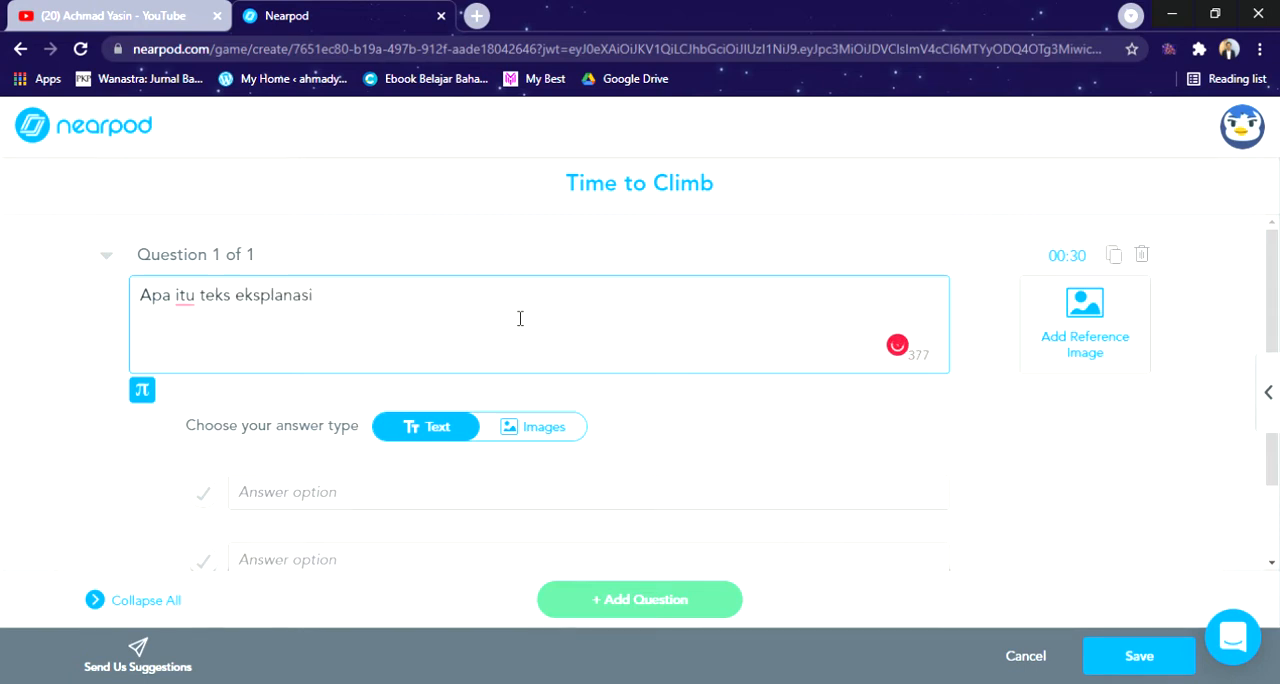
Step: Enter the text answers "Proses terjadinya sesuatu" and "Proses membuat sesuatu" for the question, and mark the first one as correct
scroll(380, 400, down, 1)
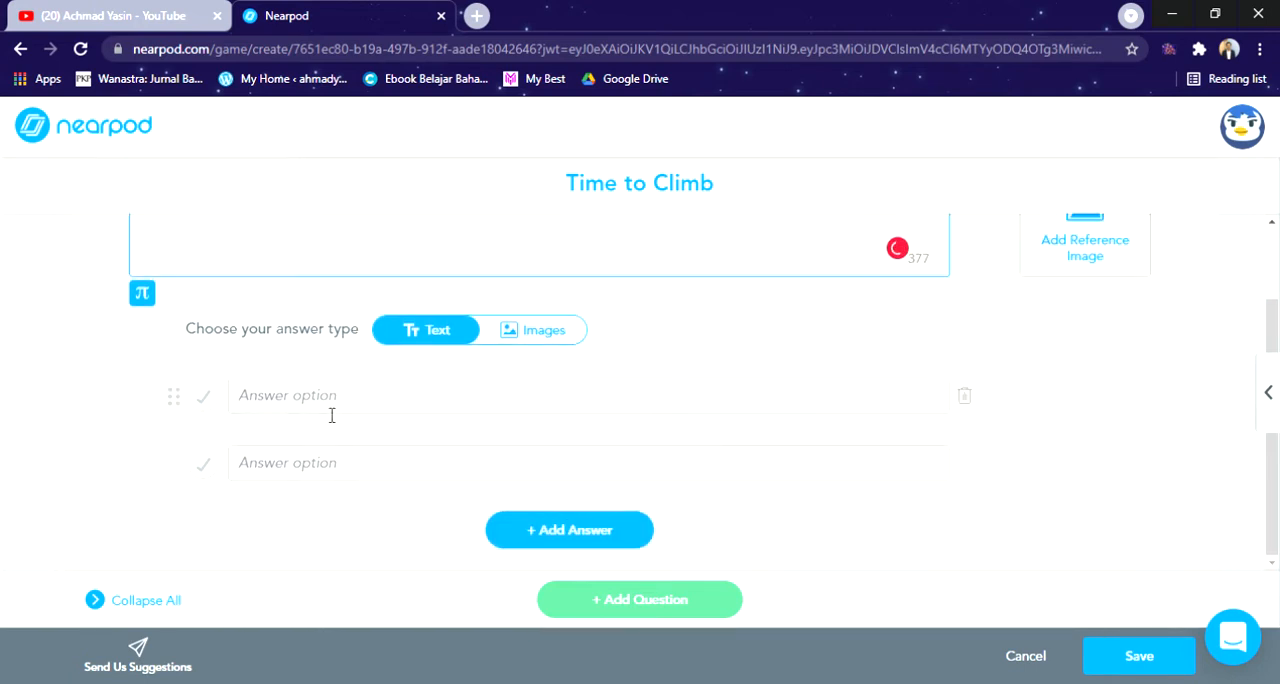
click(332, 405)
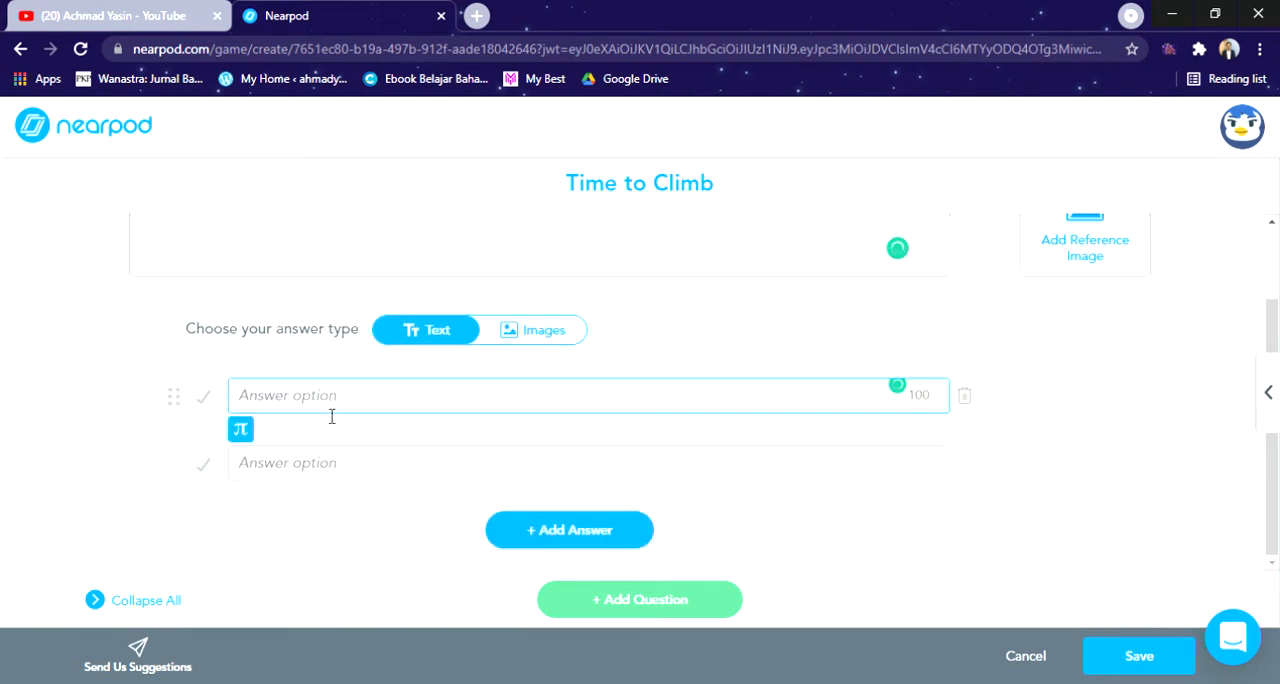
text(Proses terjadinya sesuatu)
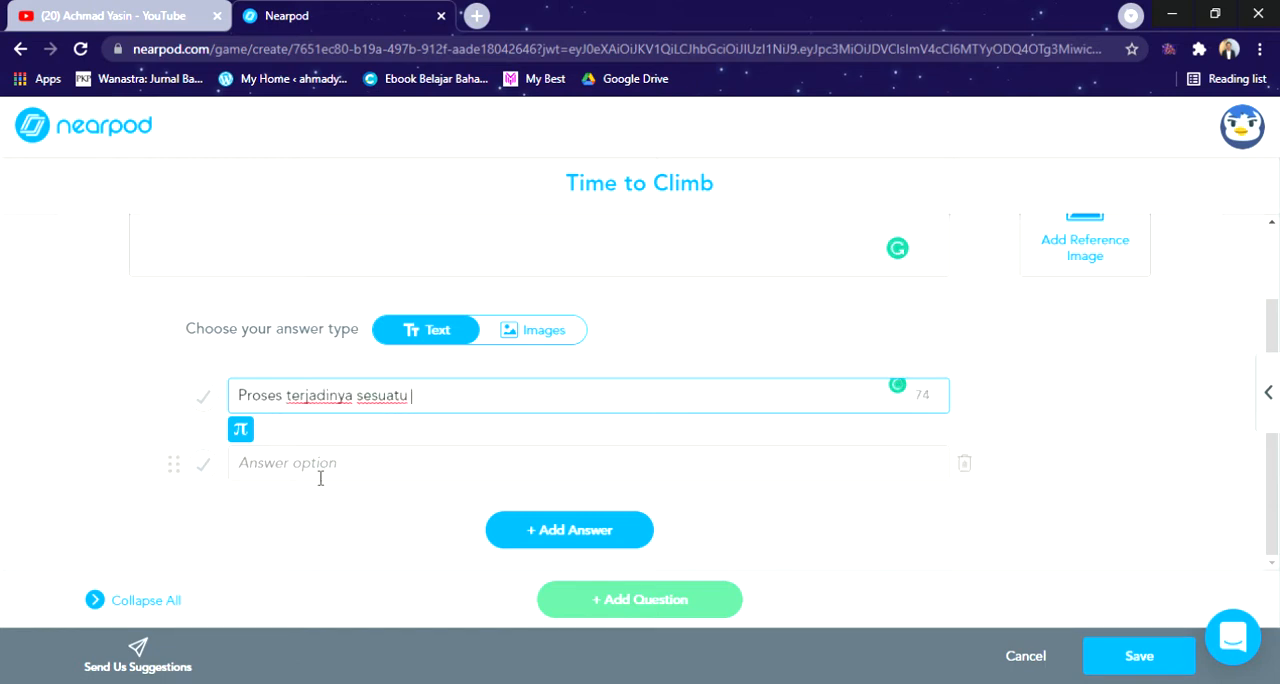
click(320, 477)
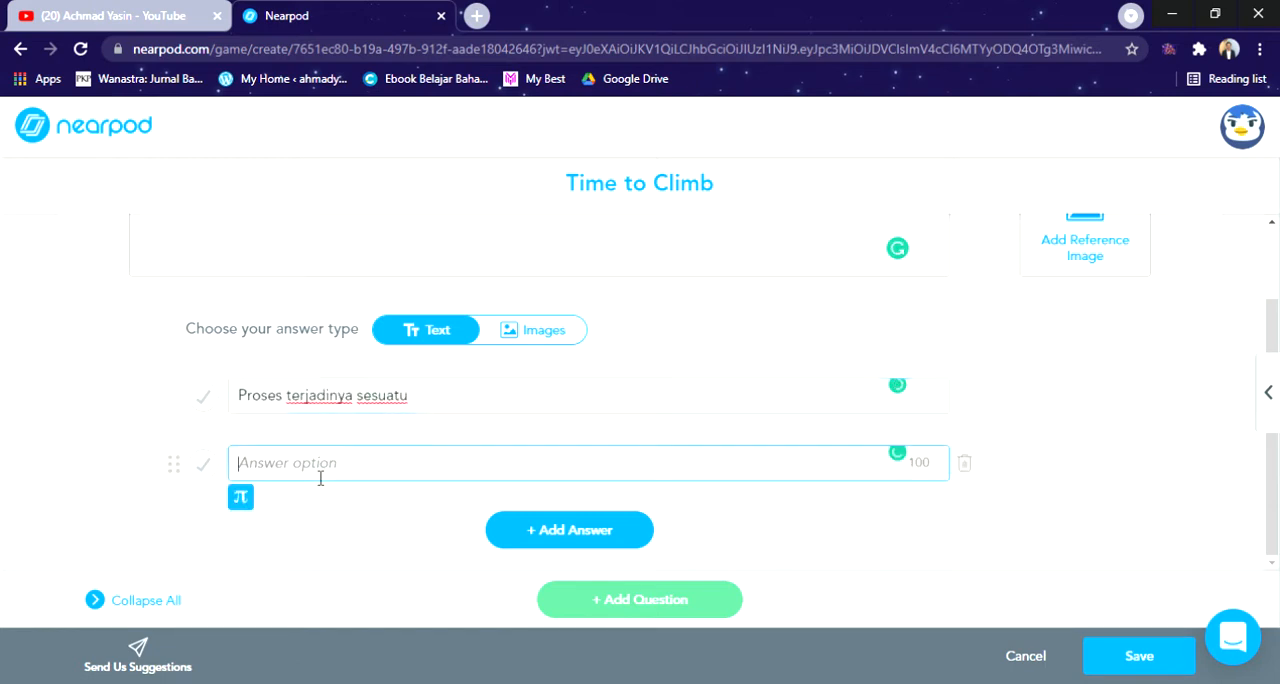
text(Proses membuat sesuatu)
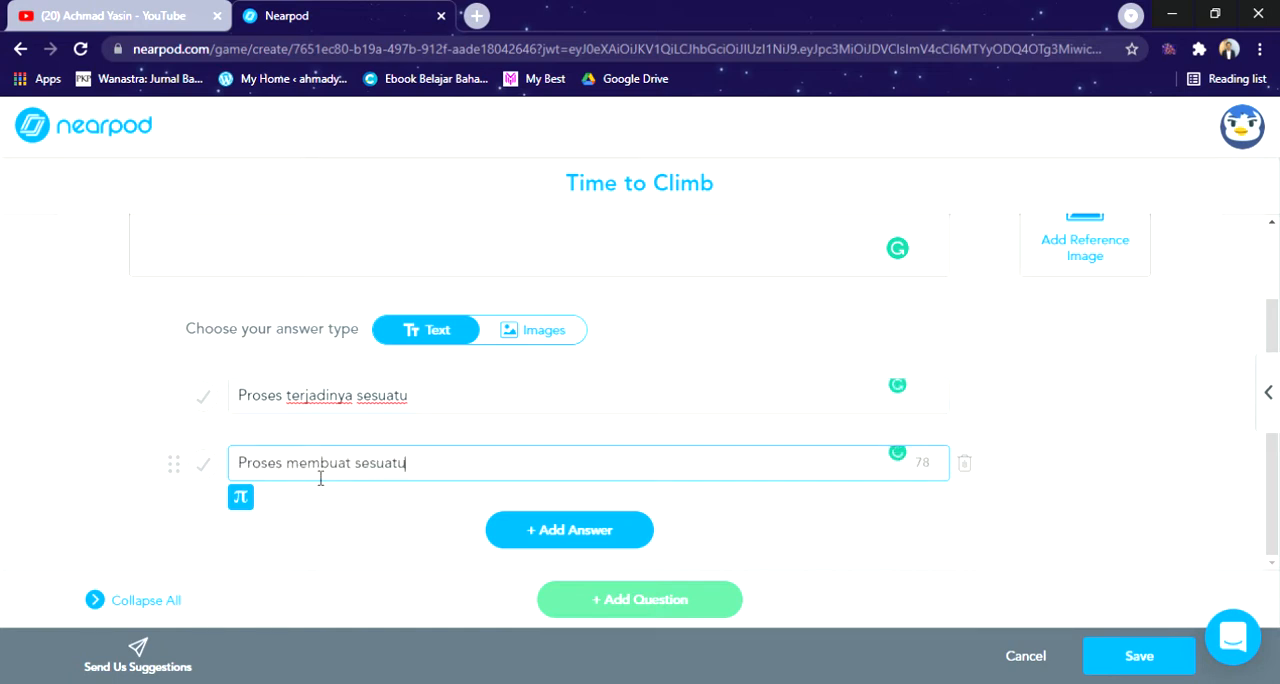
click(205, 400)
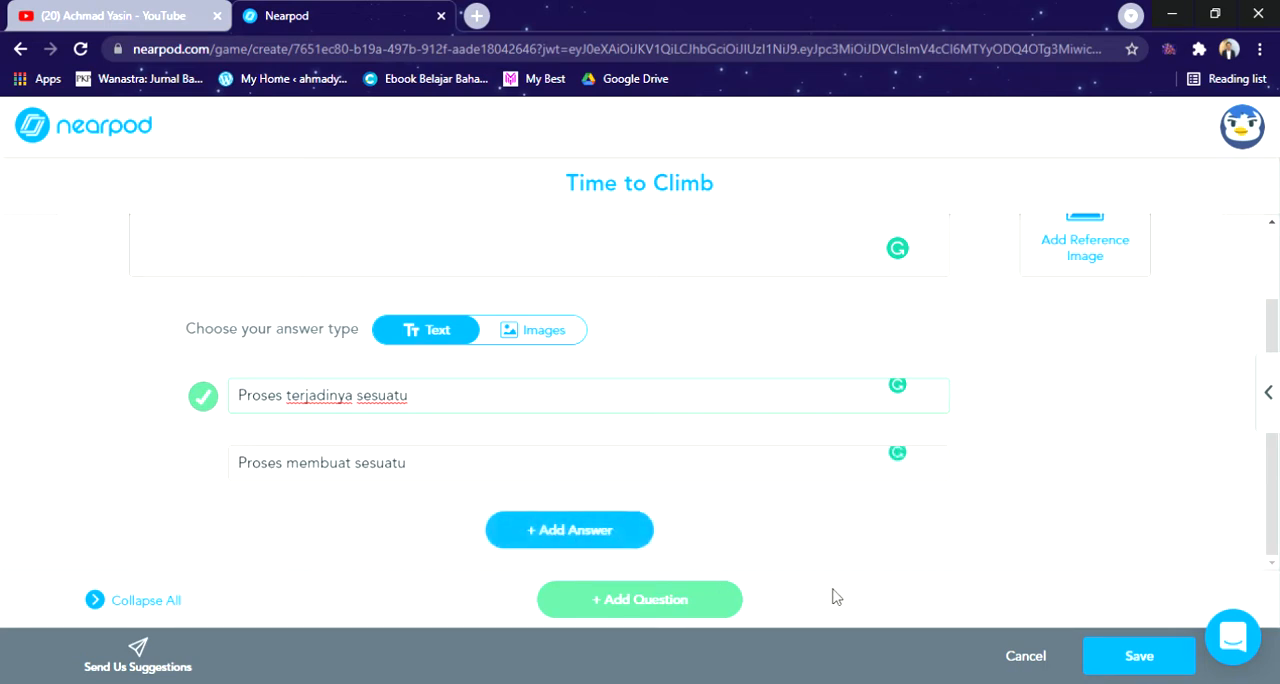
click(1172, 658)
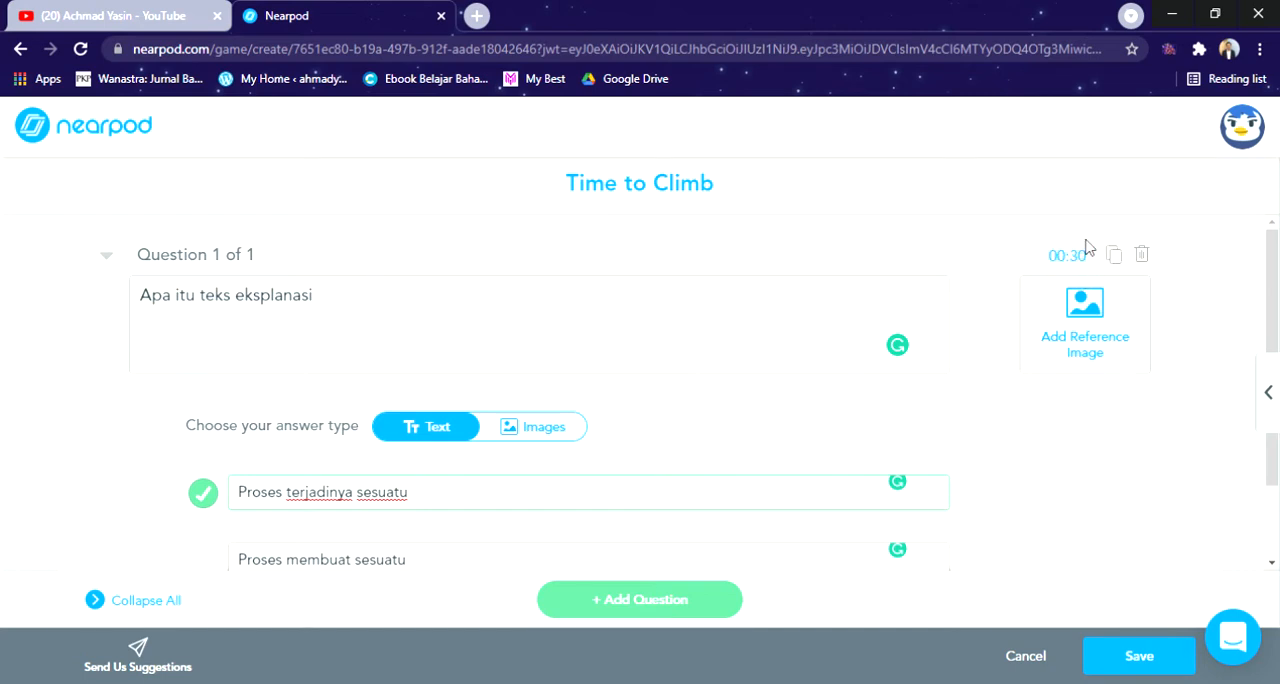
Step: Review the question's time limit, reference image option and answers, and save the Time to Climb activity to the lesson
scroll(700, 472, down, 1)
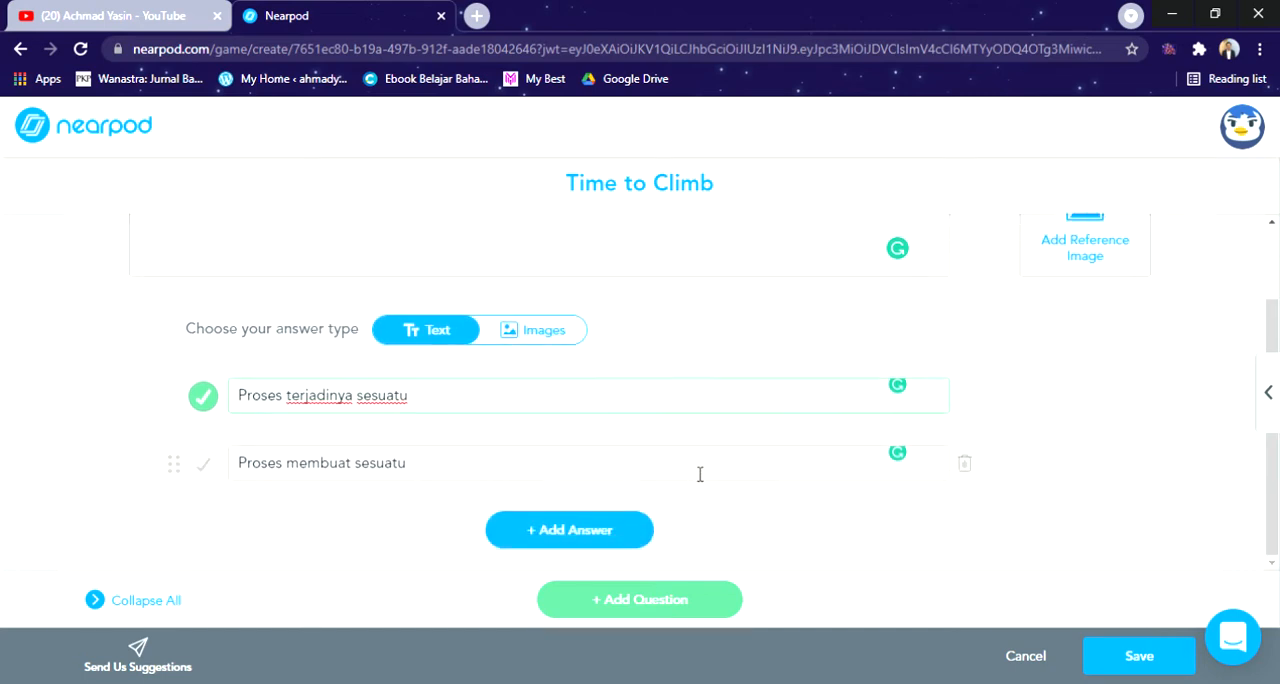
scroll(691, 489, up, 1)
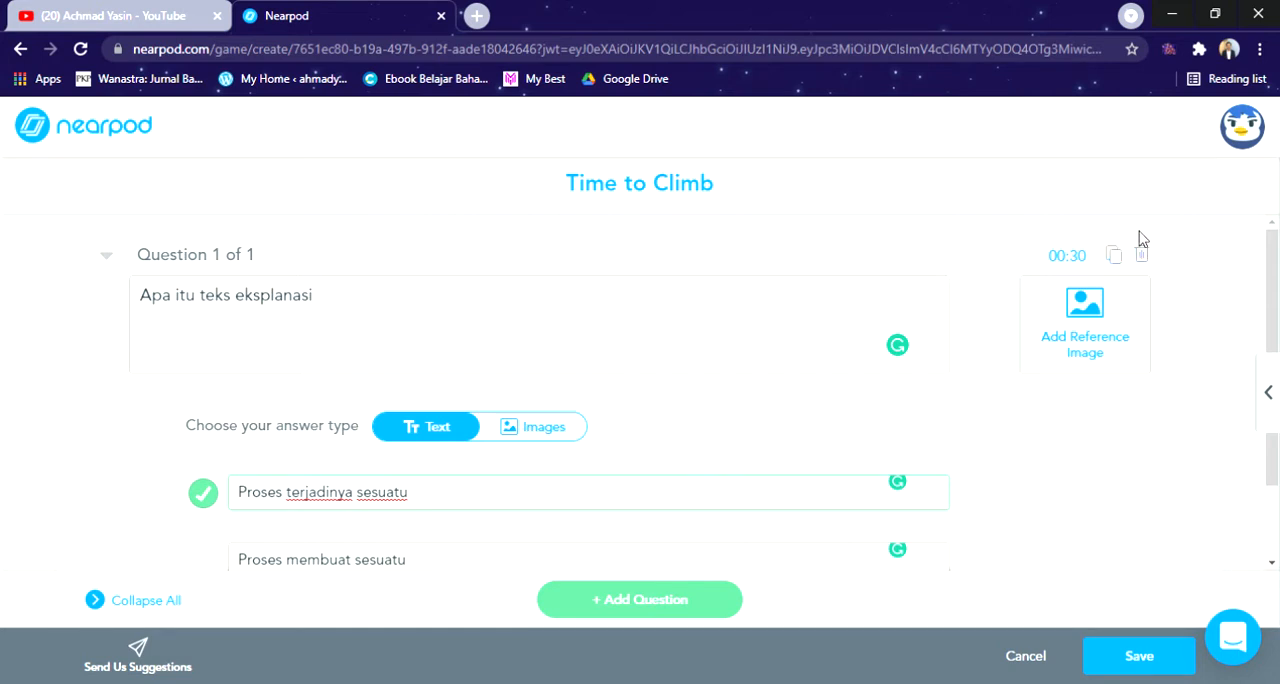
scroll(853, 423, down, 1)
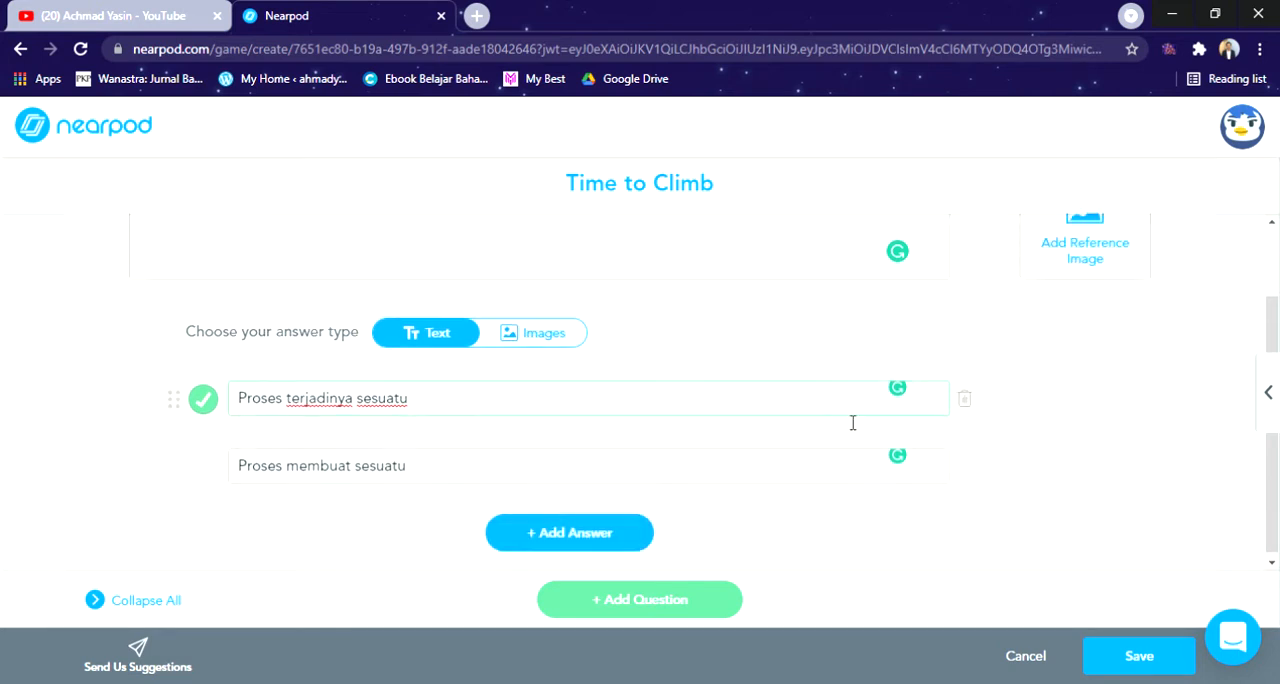
scroll(851, 421, up, 1)
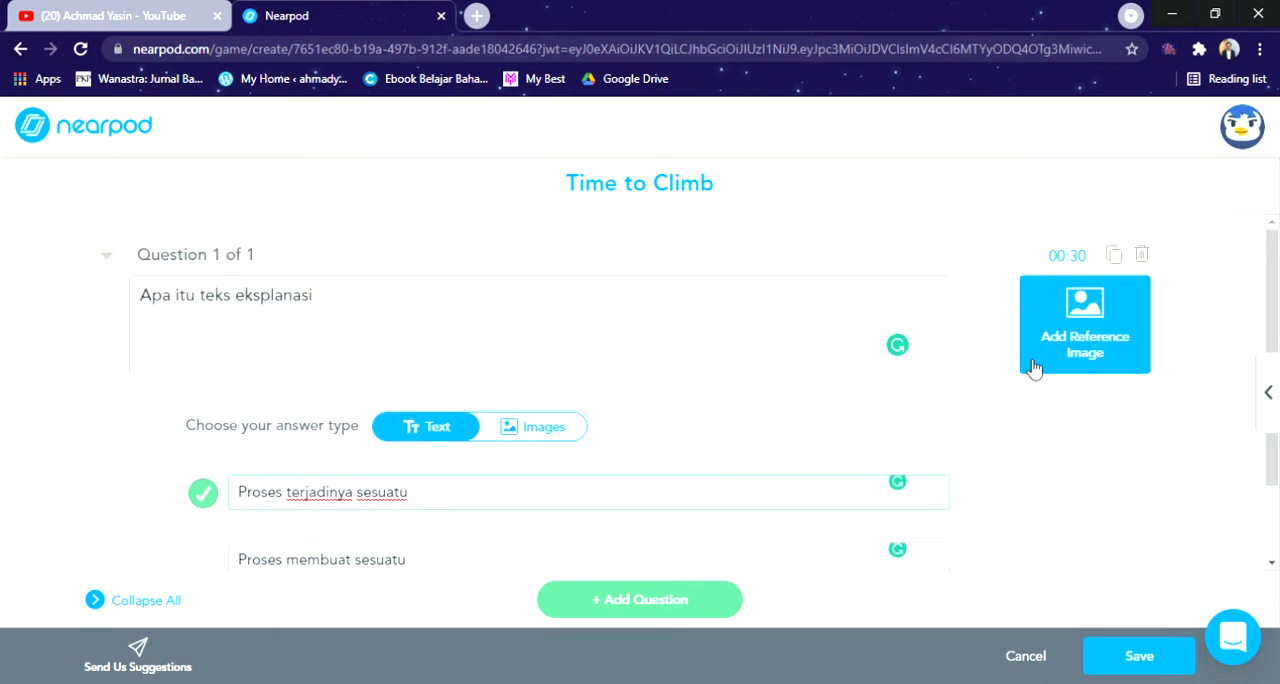
scroll(455, 409, down, 1)
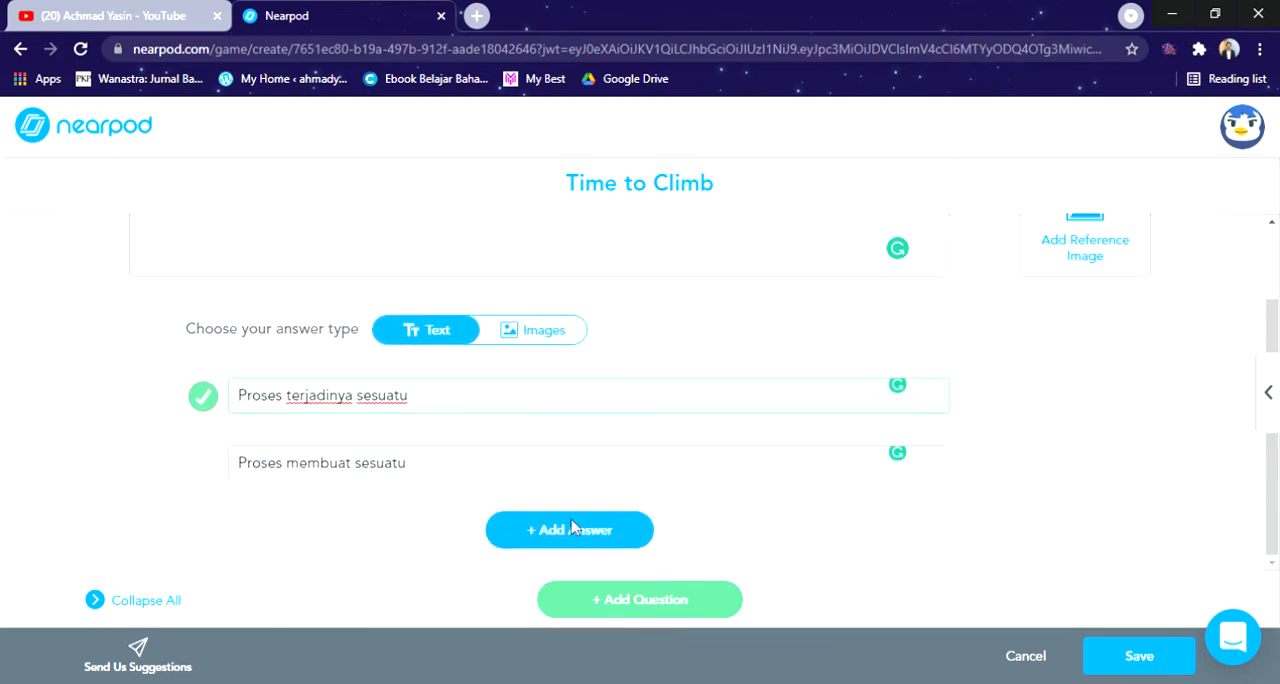
click(1123, 658)
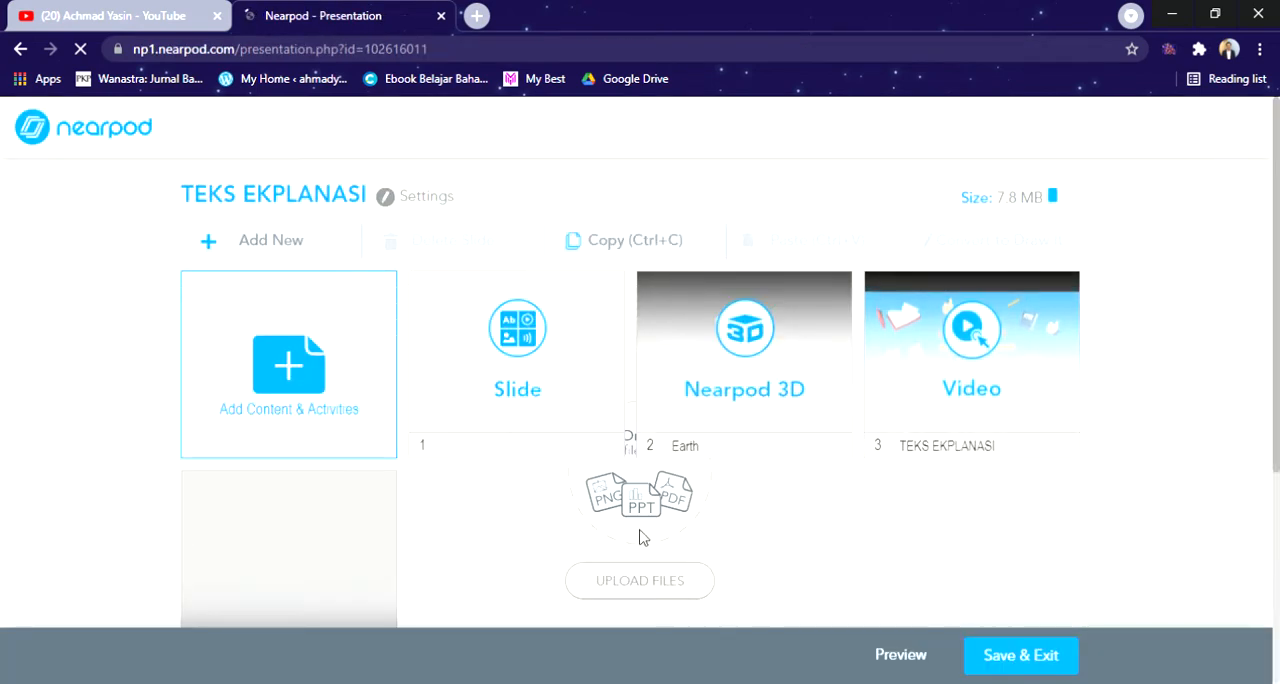
Step: Open the student preview of the TEKS EKPLANASI lesson and play the media on its first slide
scroll(640, 534, down, 2)
scroll(640, 504, up, 3)
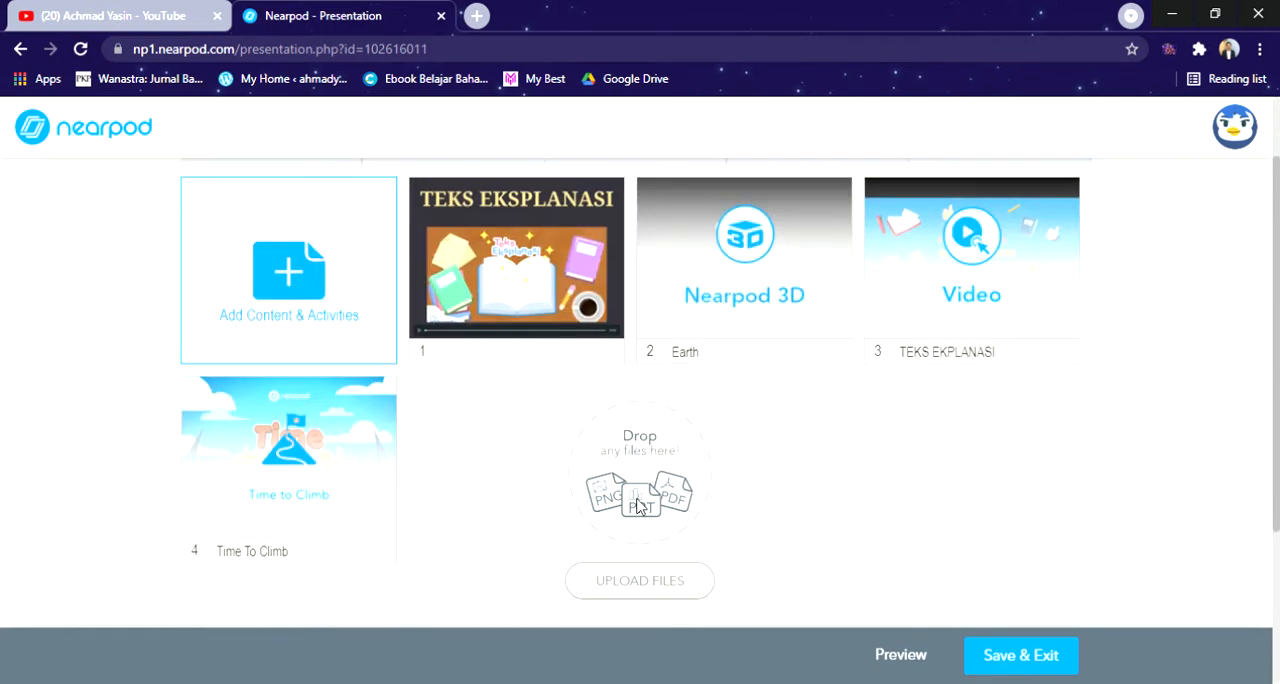
scroll(337, 470, down, 1)
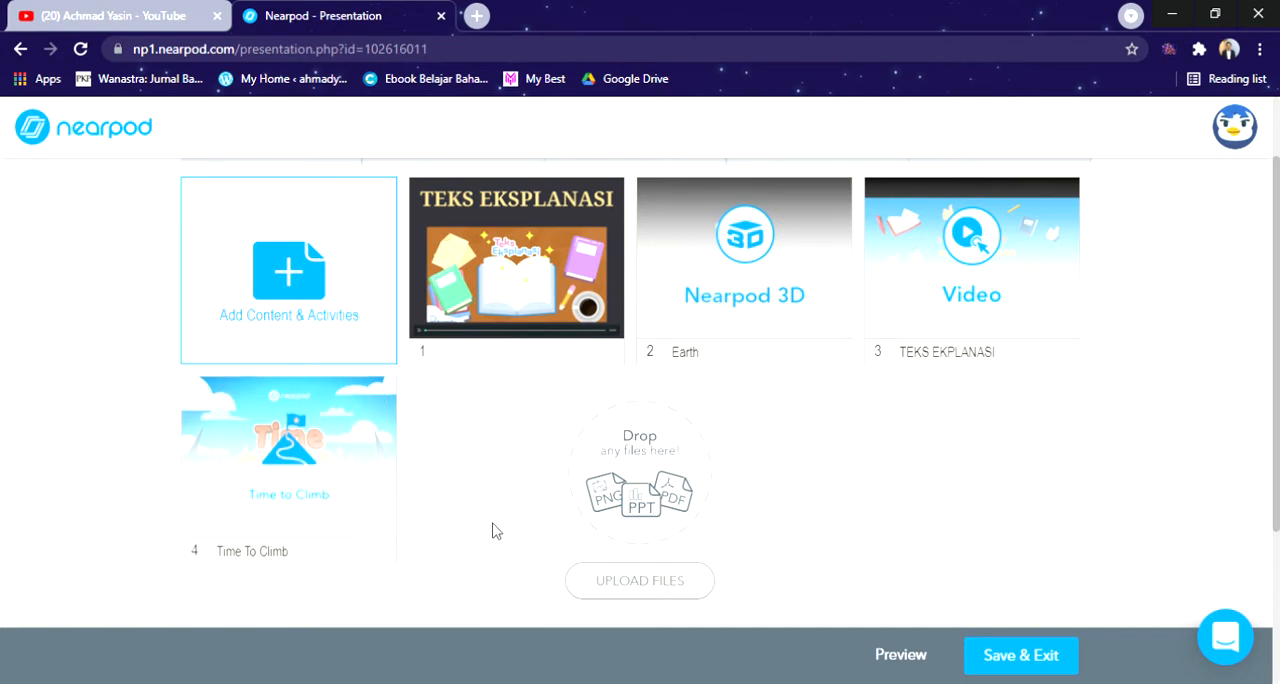
scroll(492, 531, up, 1)
scroll(492, 531, down, 1)
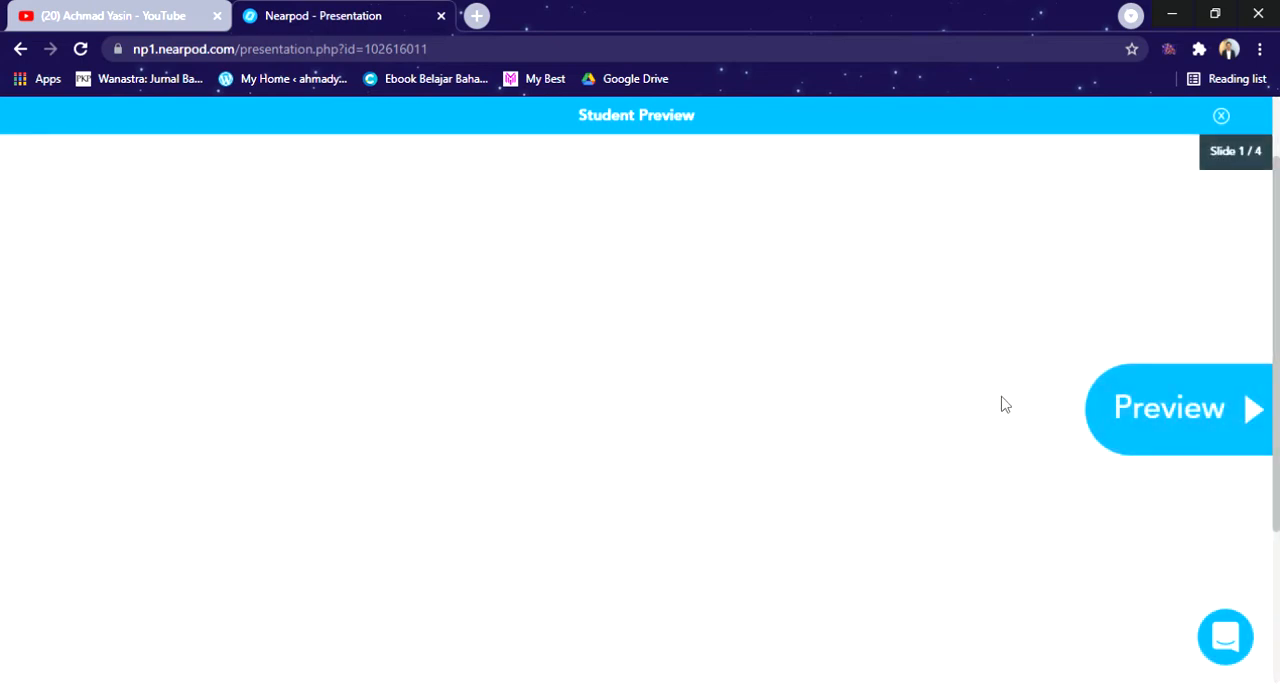
scroll(978, 408, down, 3)
scroll(978, 408, up, 4)
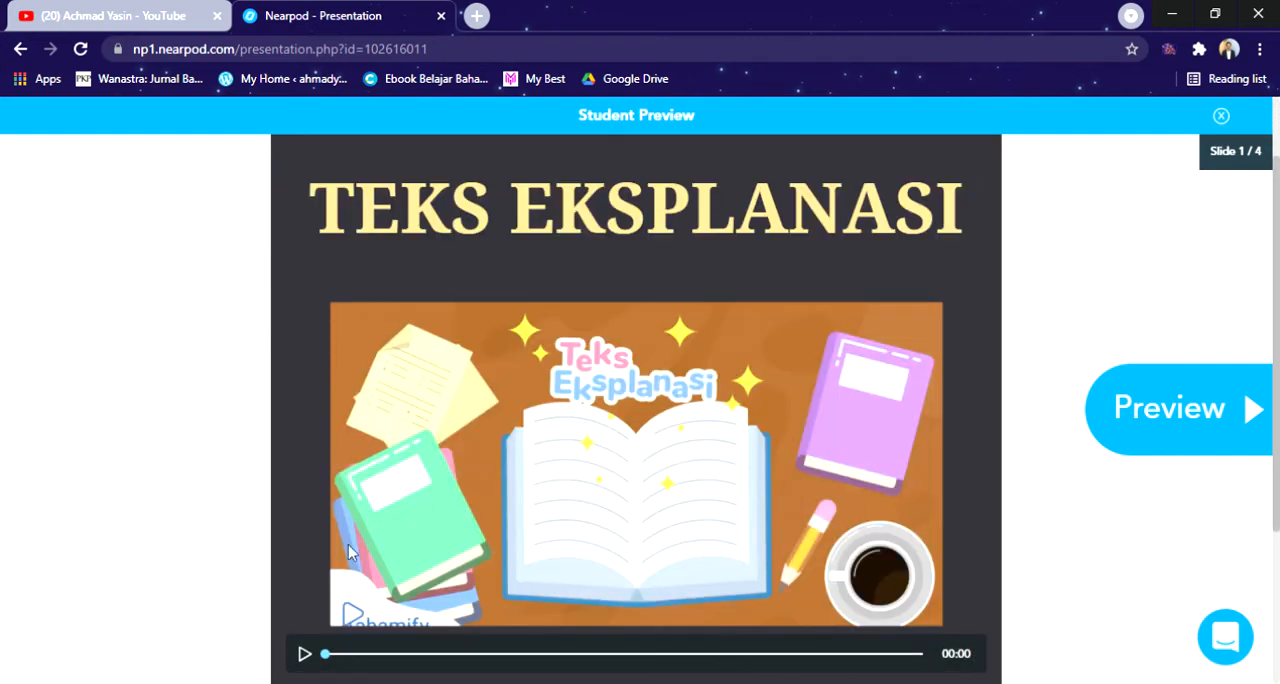
click(306, 655)
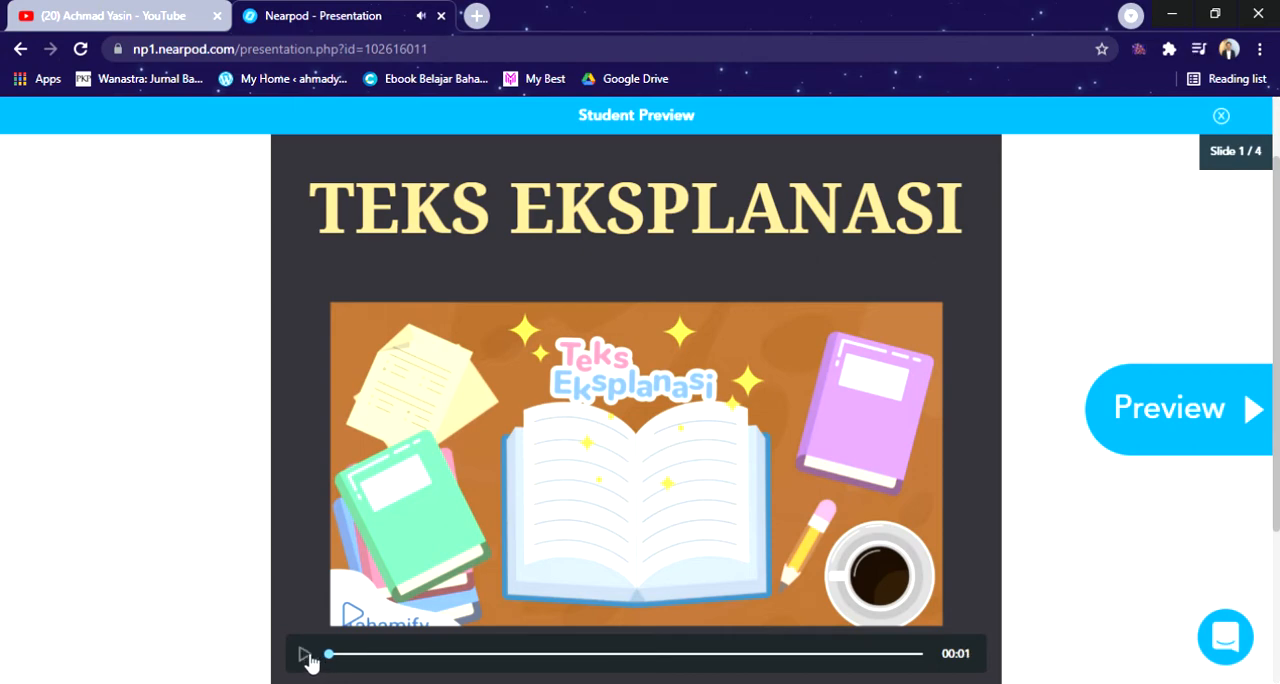
Step: Preview the remaining slides, rotating the Earth 3D model and viewing the interactive video and the Time to Climb question
click(1150, 428)
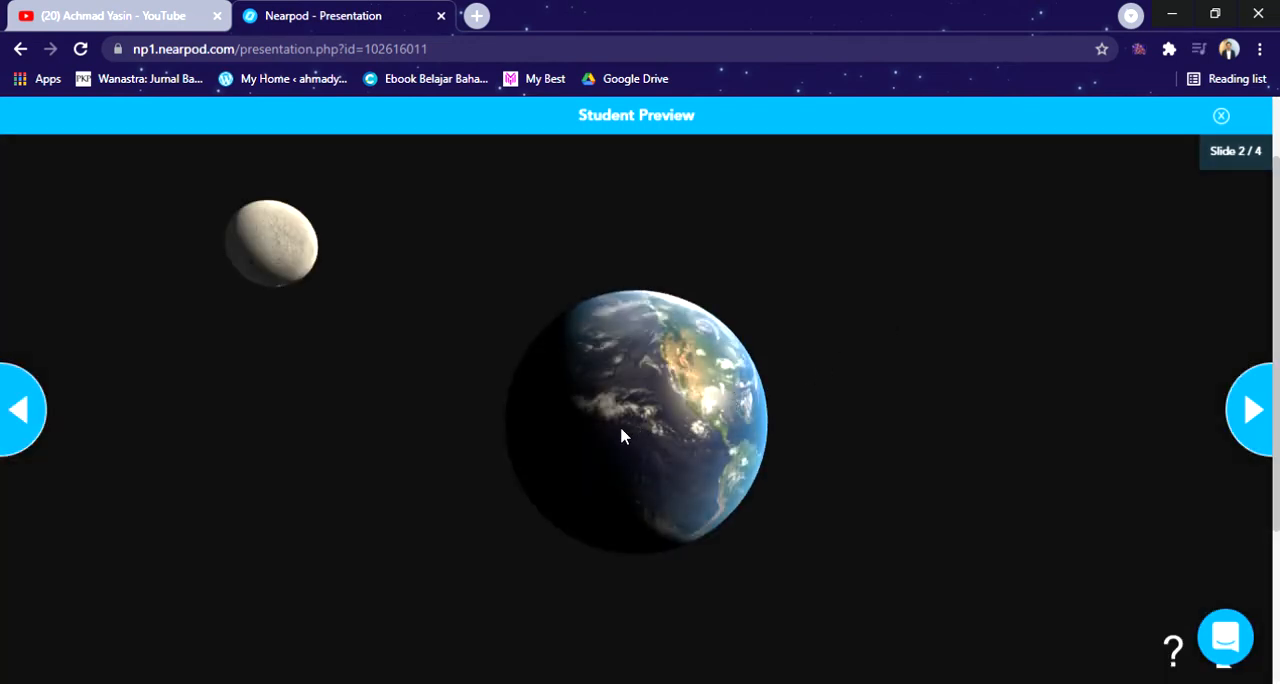
drag(598, 440, 903, 460)
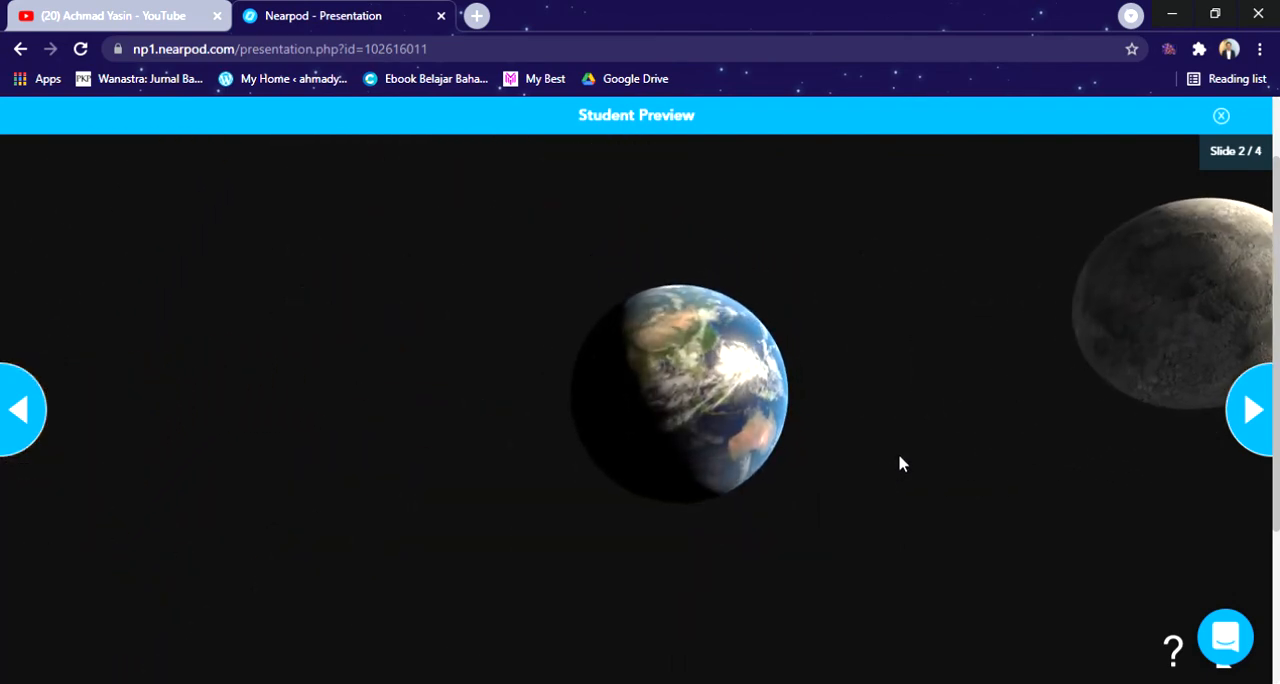
click(1256, 412)
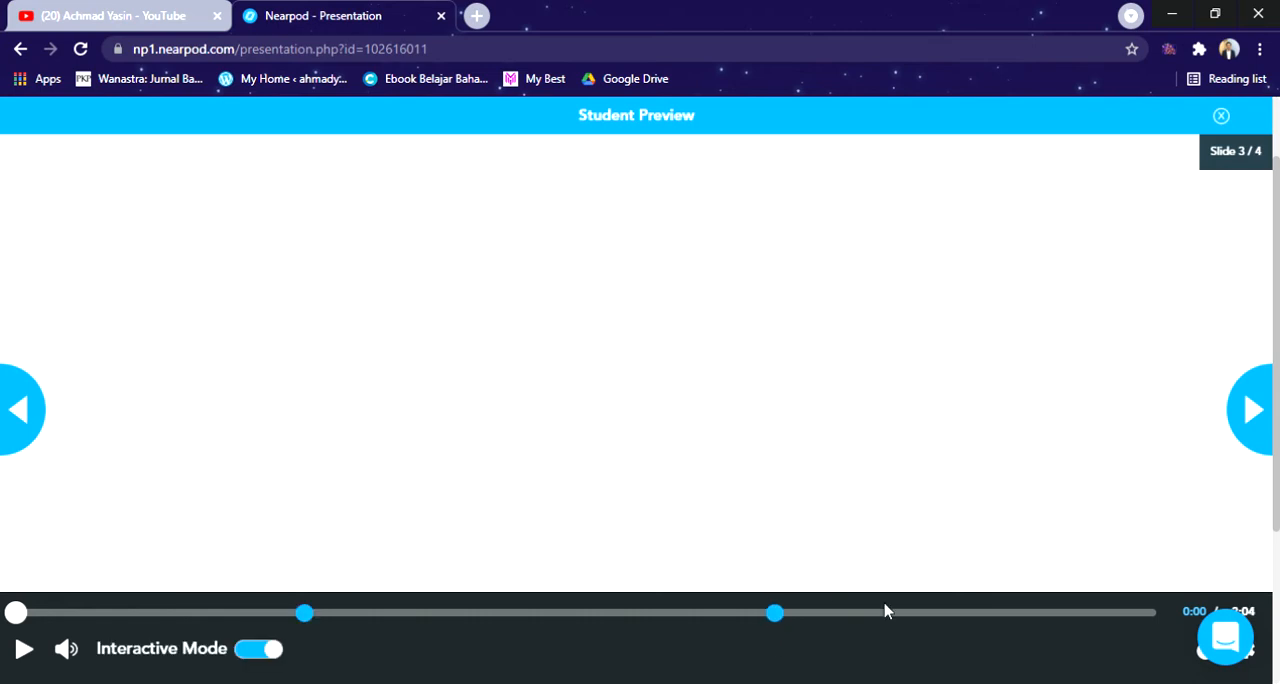
click(1256, 405)
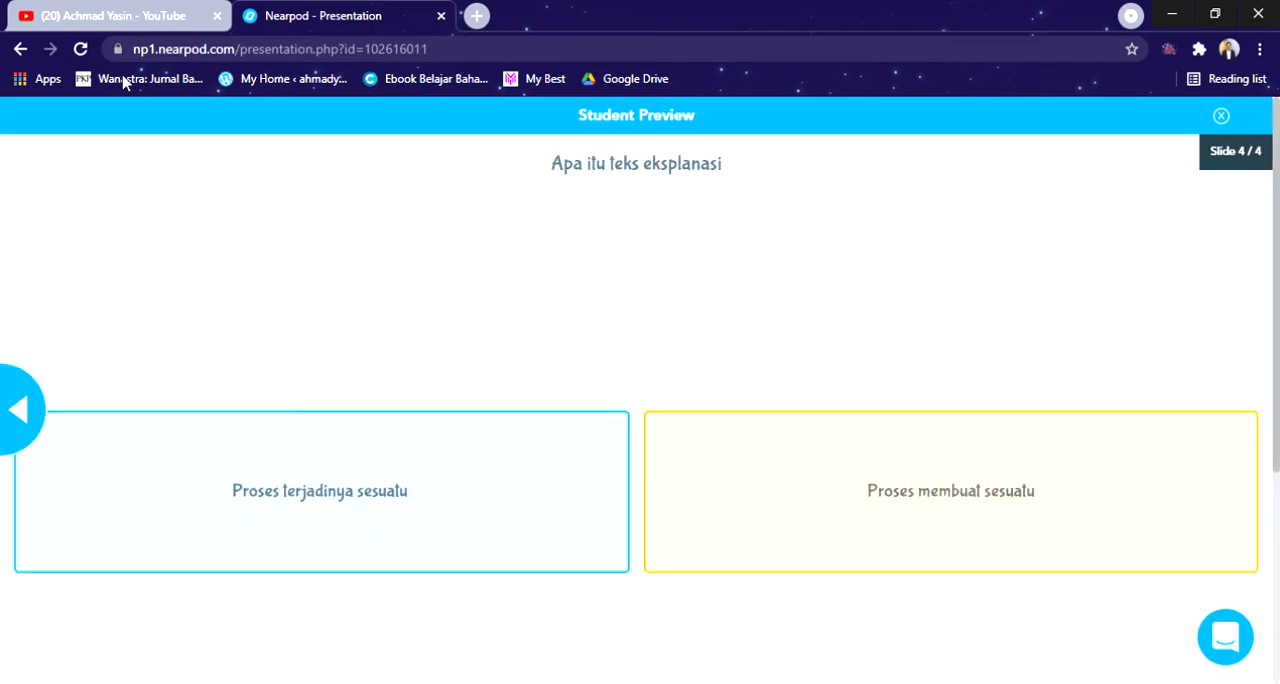
scroll(625, 526, down, 3)
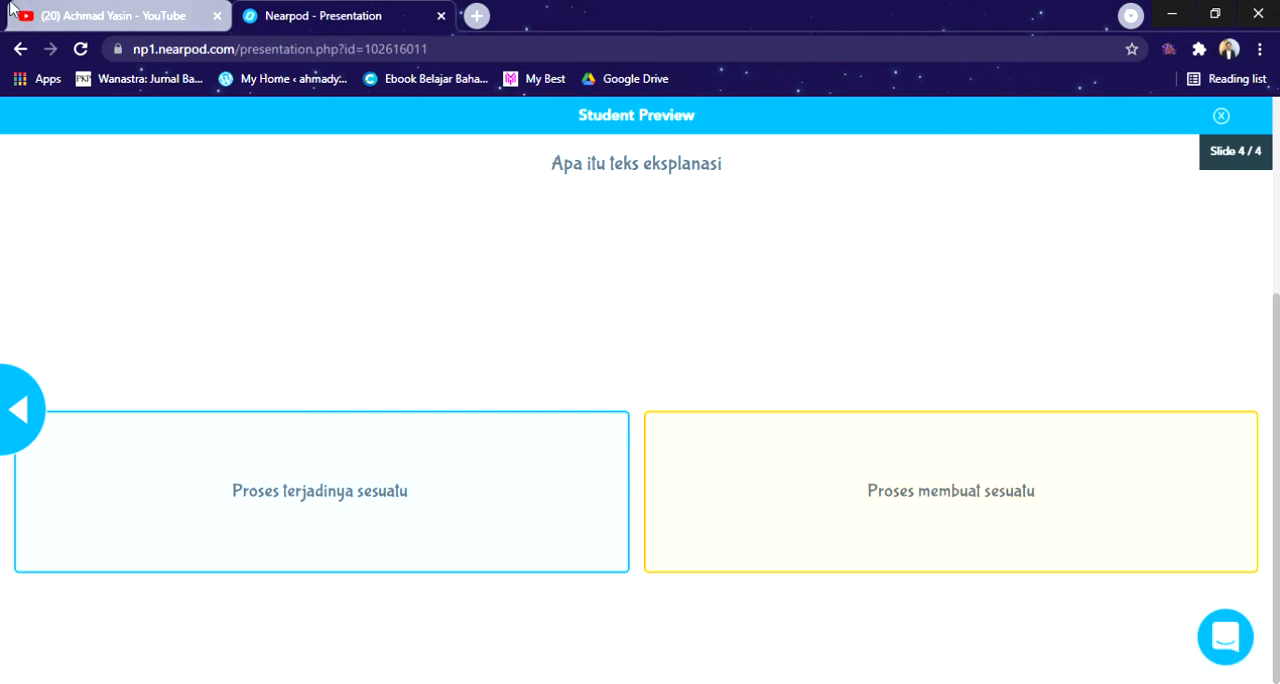
Step: Leave the preview, save the Time to Climb activity again and start a new Open-Ended Question activity
click(16, 52)
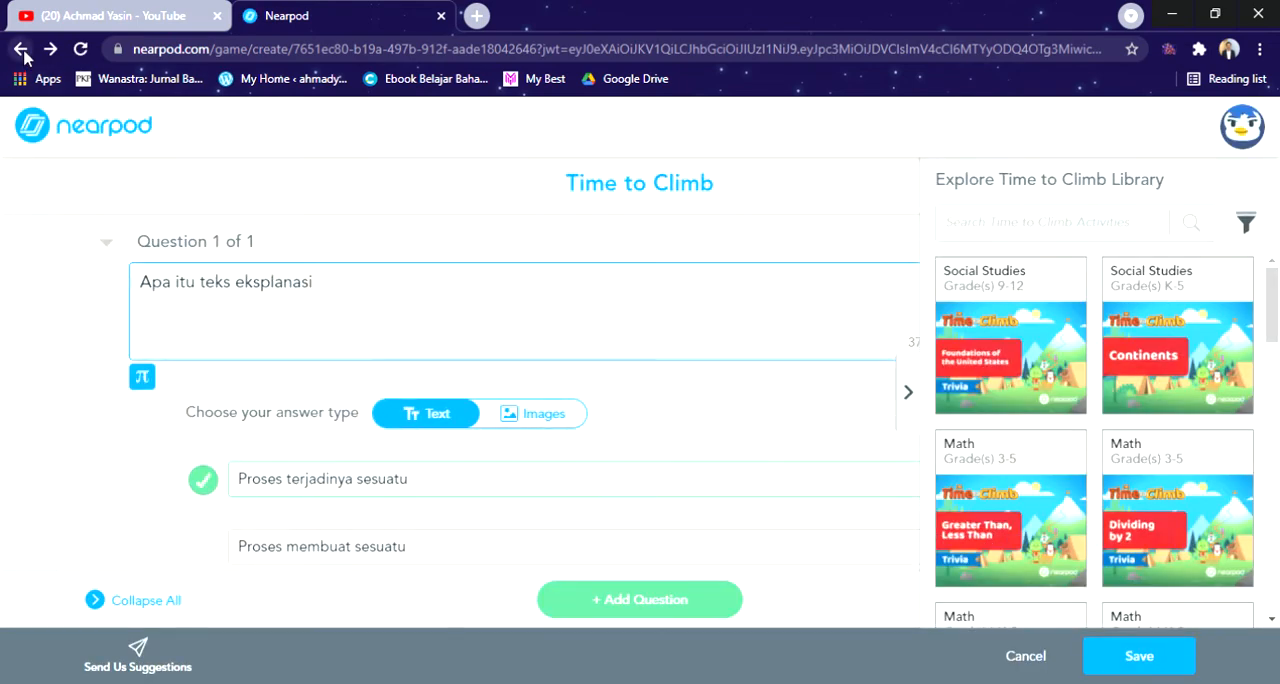
click(1105, 650)
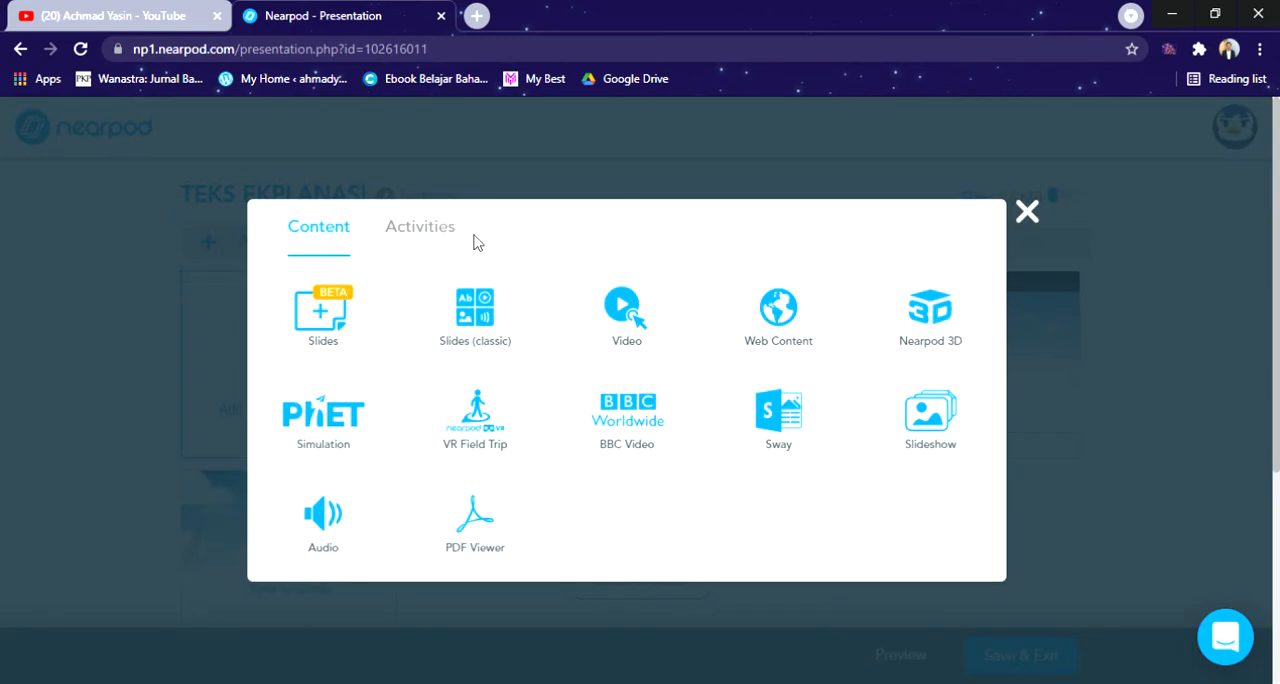
click(450, 228)
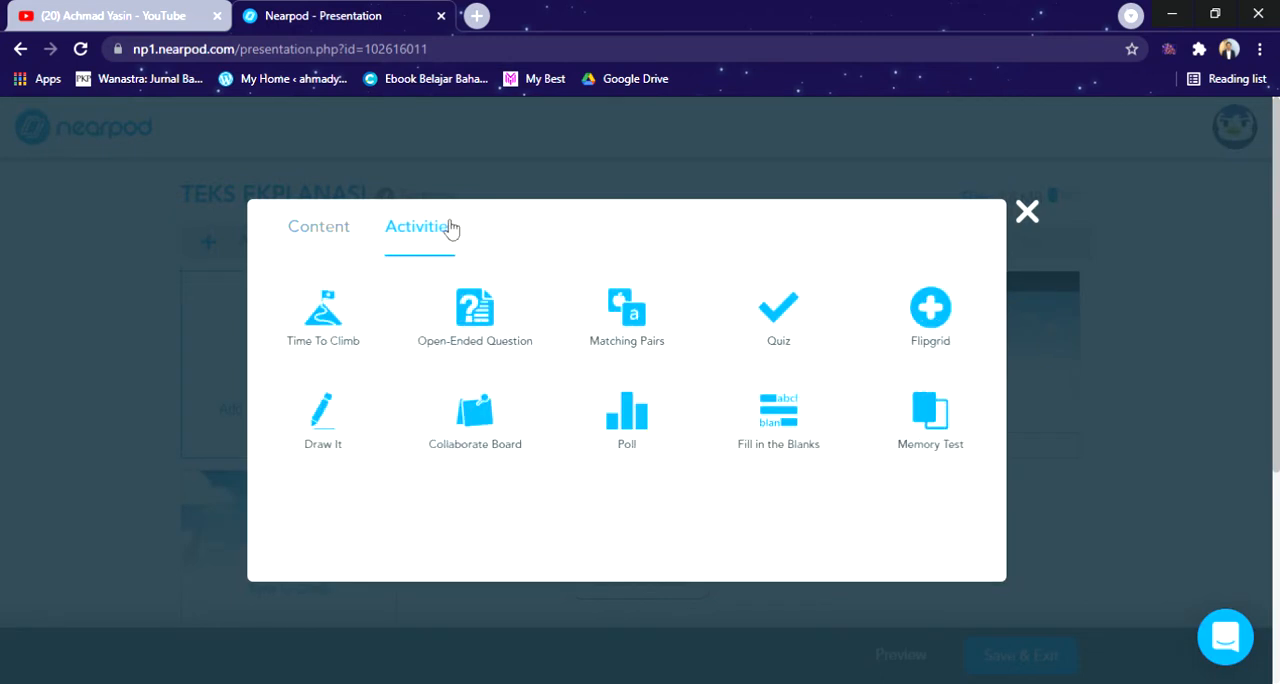
click(519, 341)
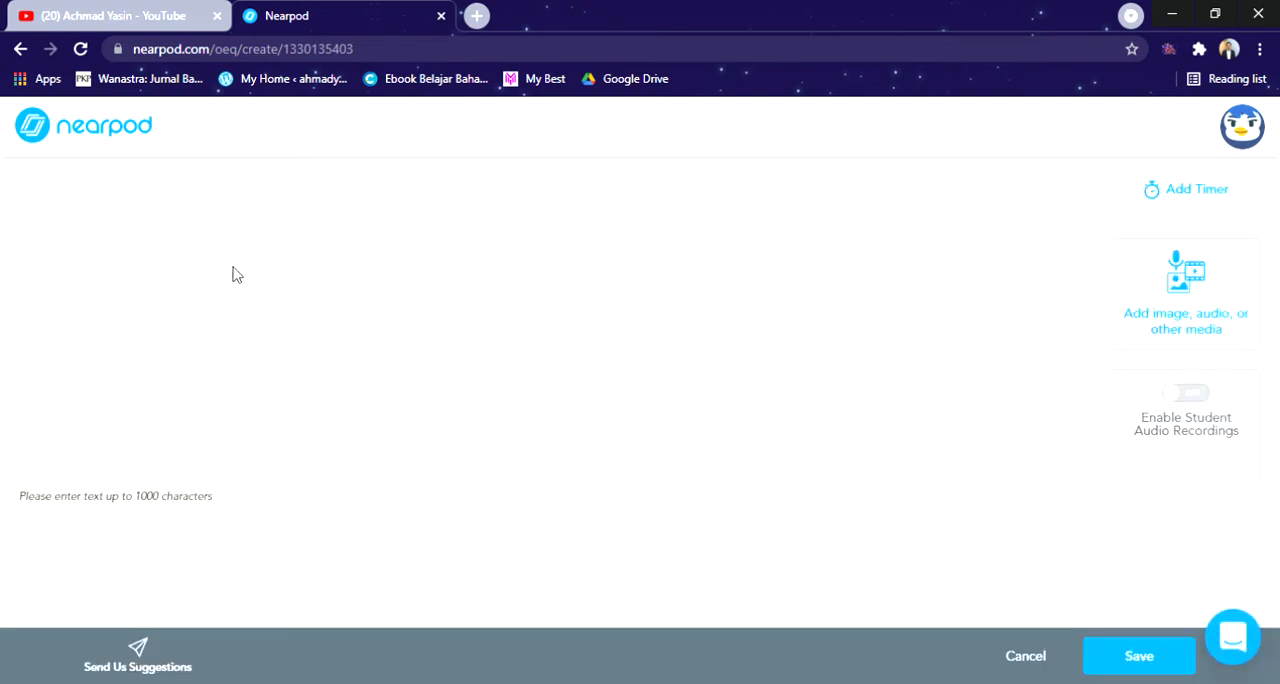
Step: Enter "Bagaimana pembelajaran hari ini ?" as the open-ended question and save it to the lesson
click(407, 284)
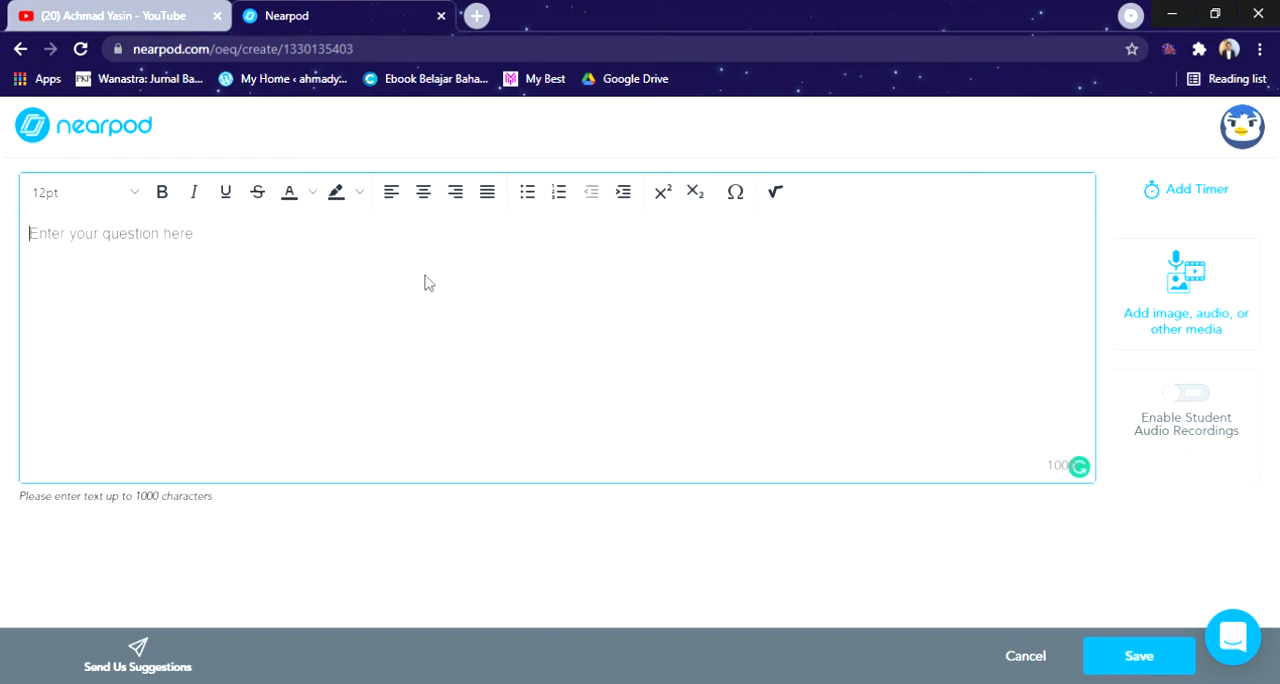
text(BA)
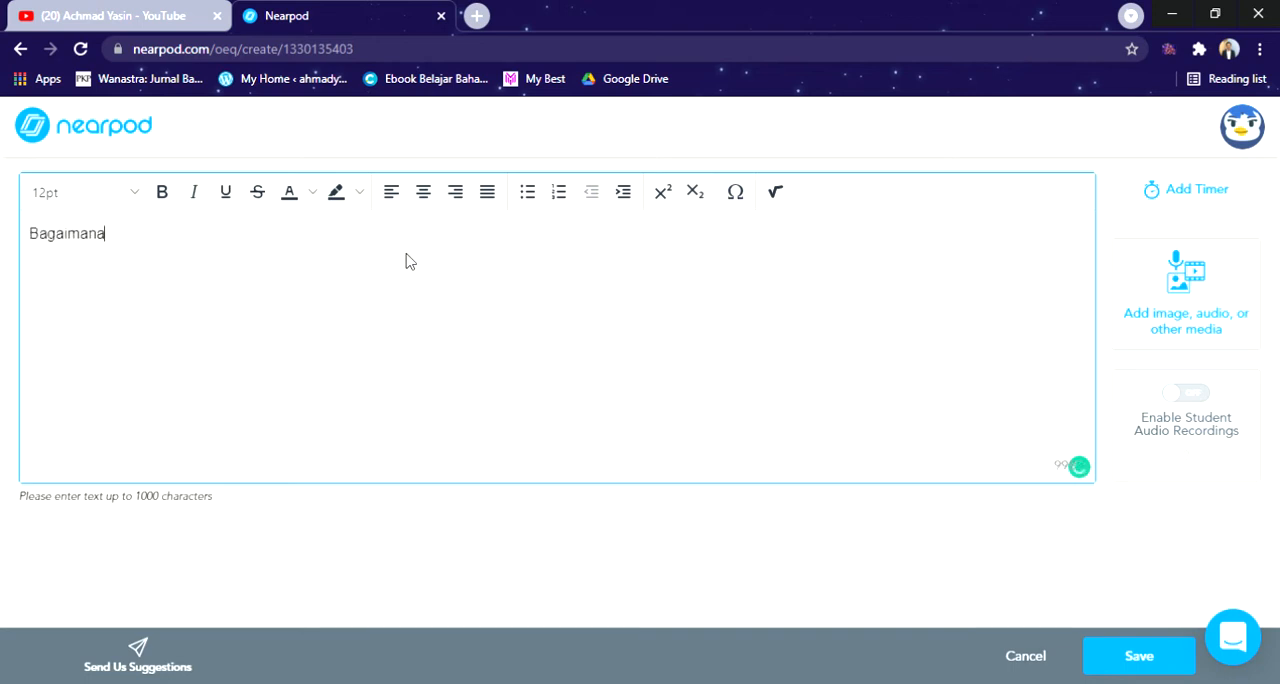
text(gaimana pembelajaran)
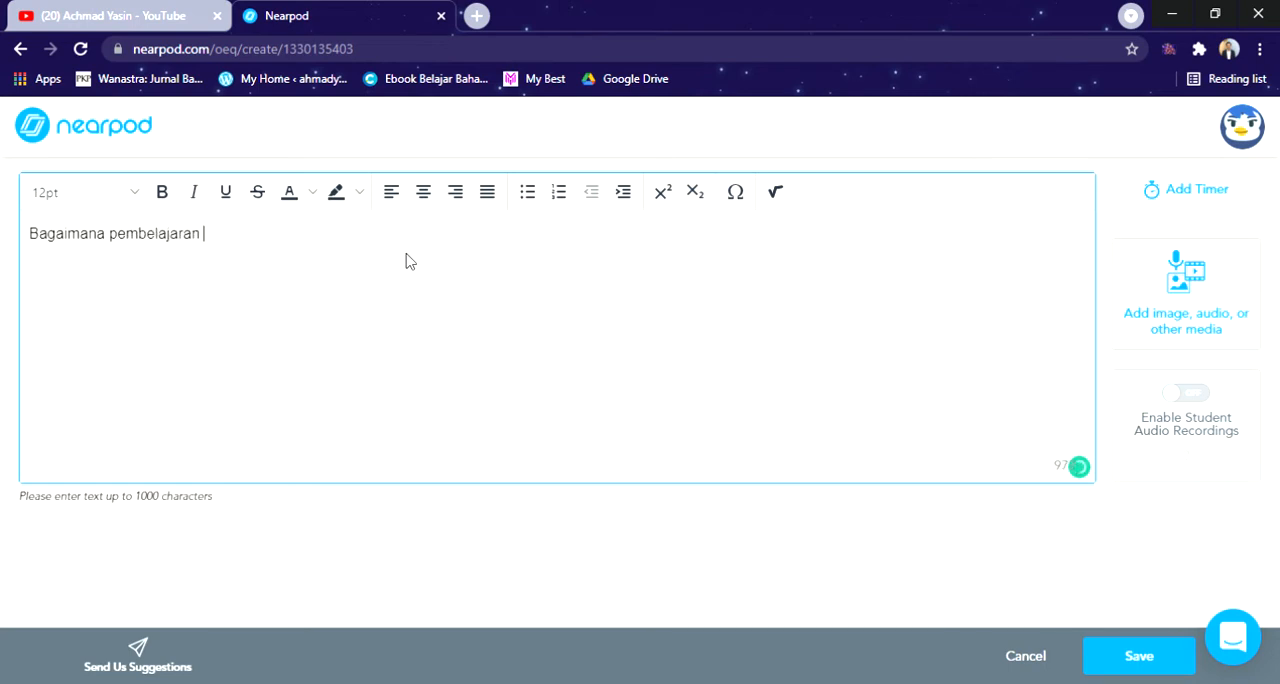
text( hari ini ?)
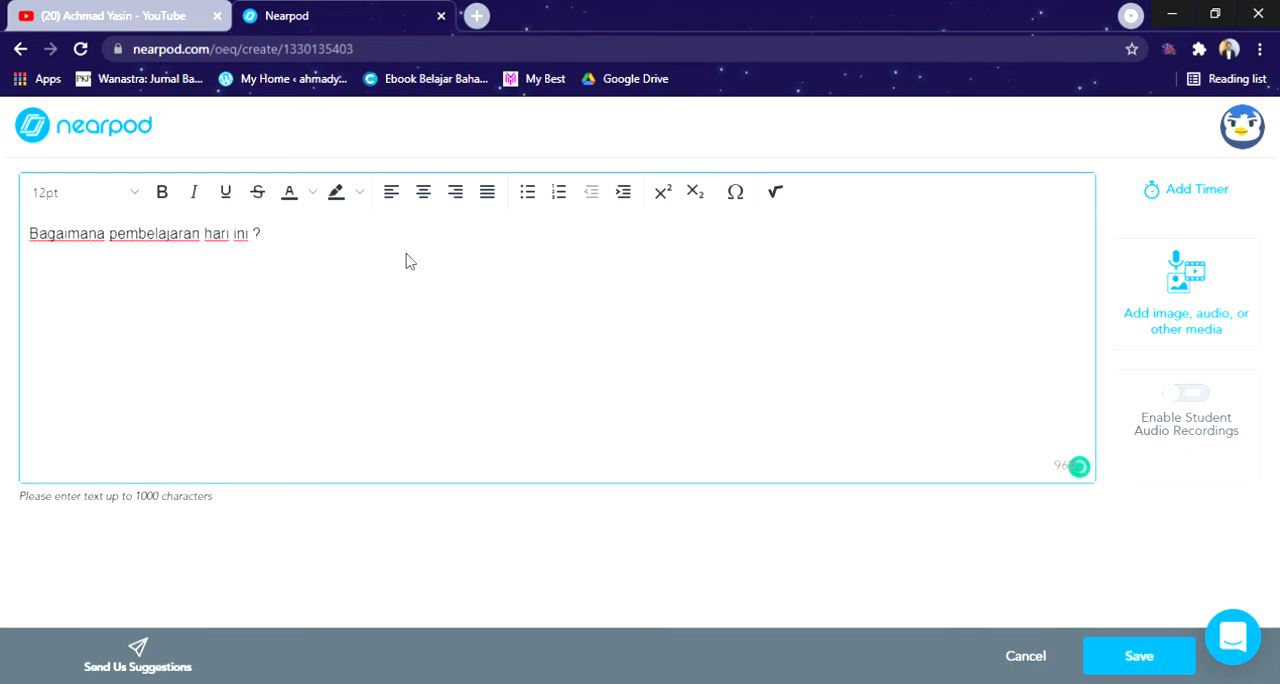
click(1139, 655)
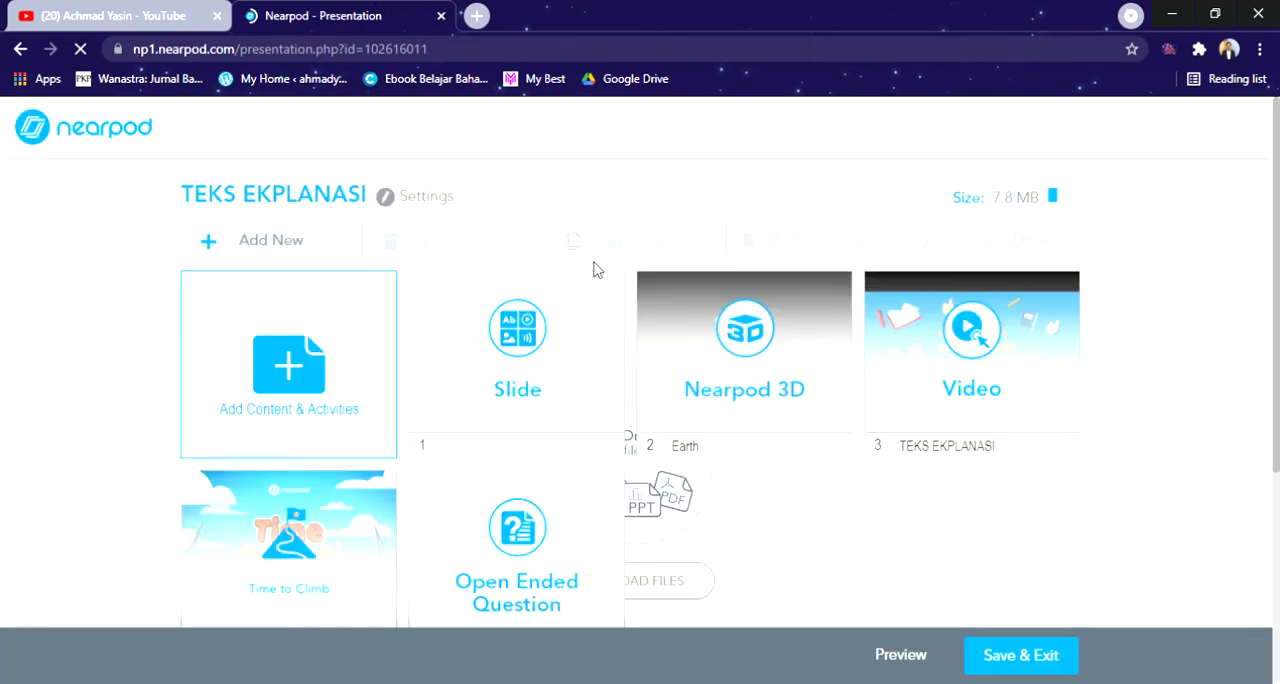
Step: Start a new Matching Pairs activity for the lesson
scroll(731, 508, down, 2)
scroll(731, 508, up, 2)
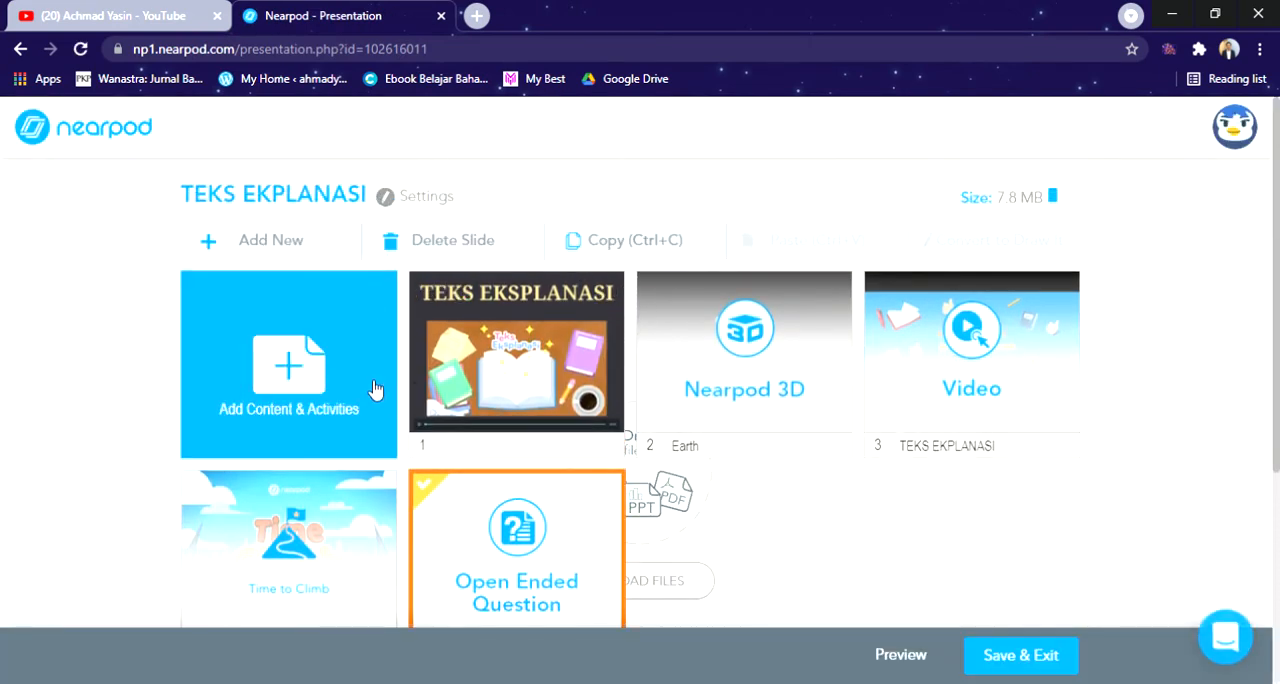
click(553, 268)
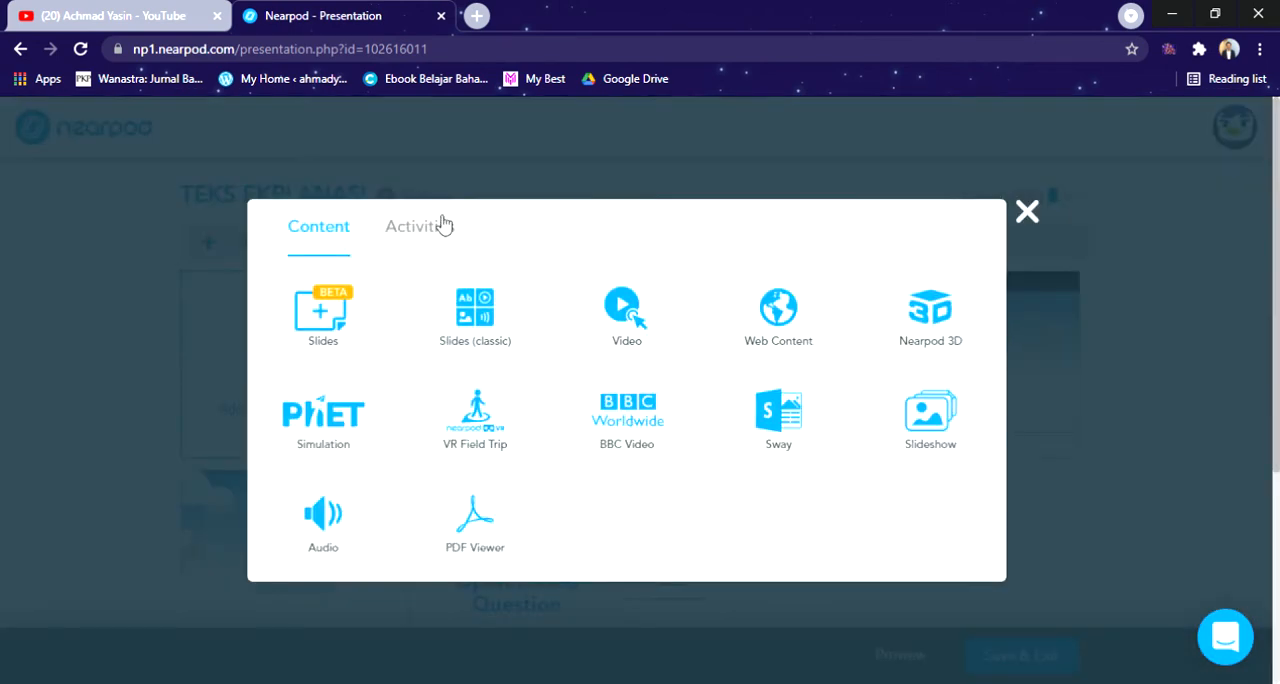
click(443, 226)
click(686, 357)
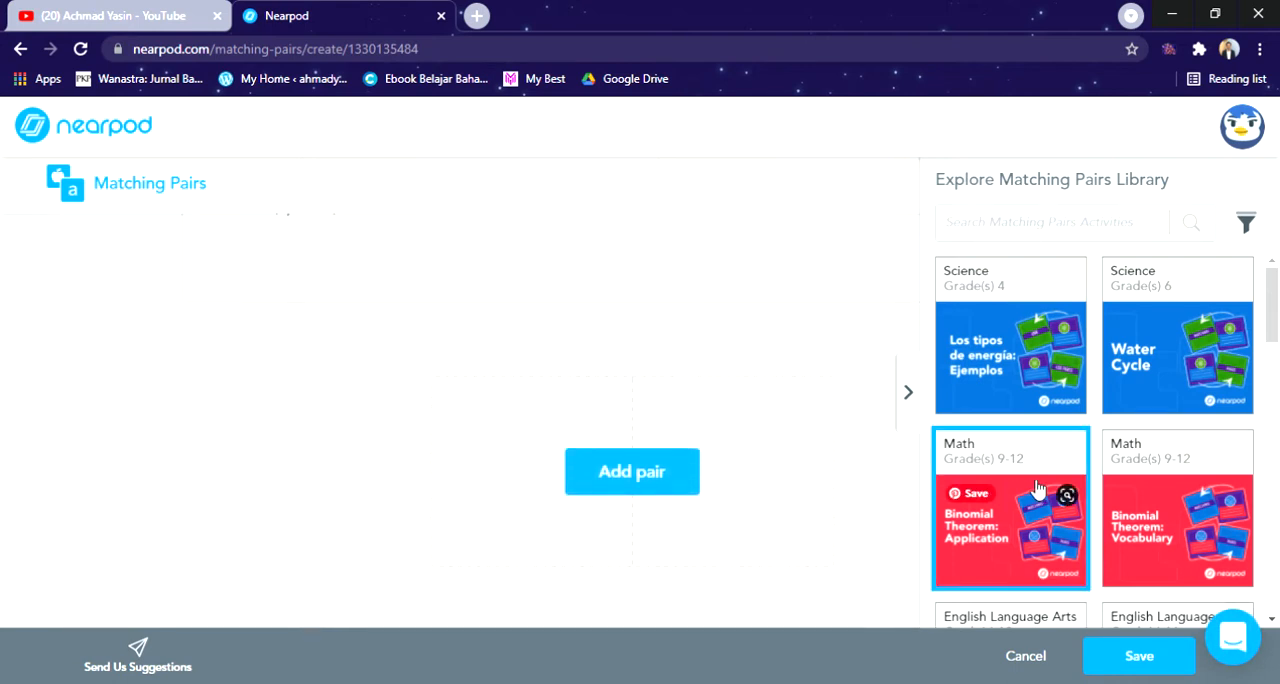
Step: Search the Matching Pairs library for "teks eksplanasi" and clear the search
scroll(1040, 485, down, 10)
scroll(1040, 485, up, 10)
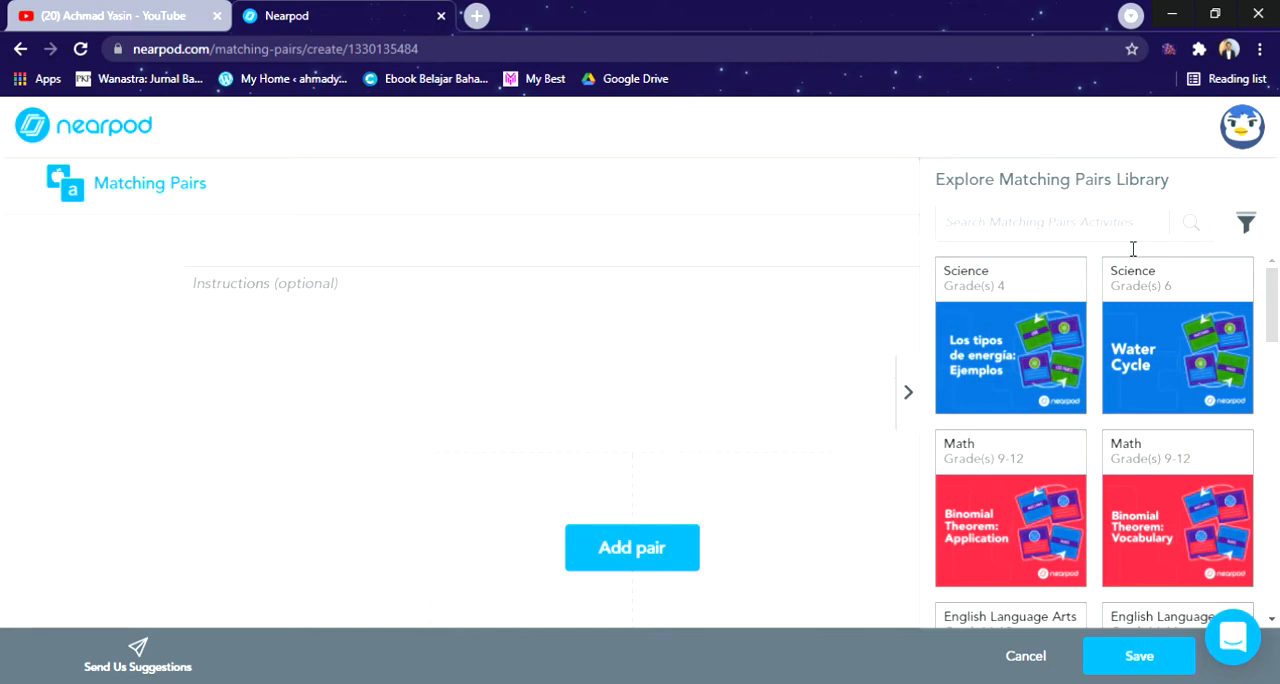
text(teks eksplanasi)
key(Return)
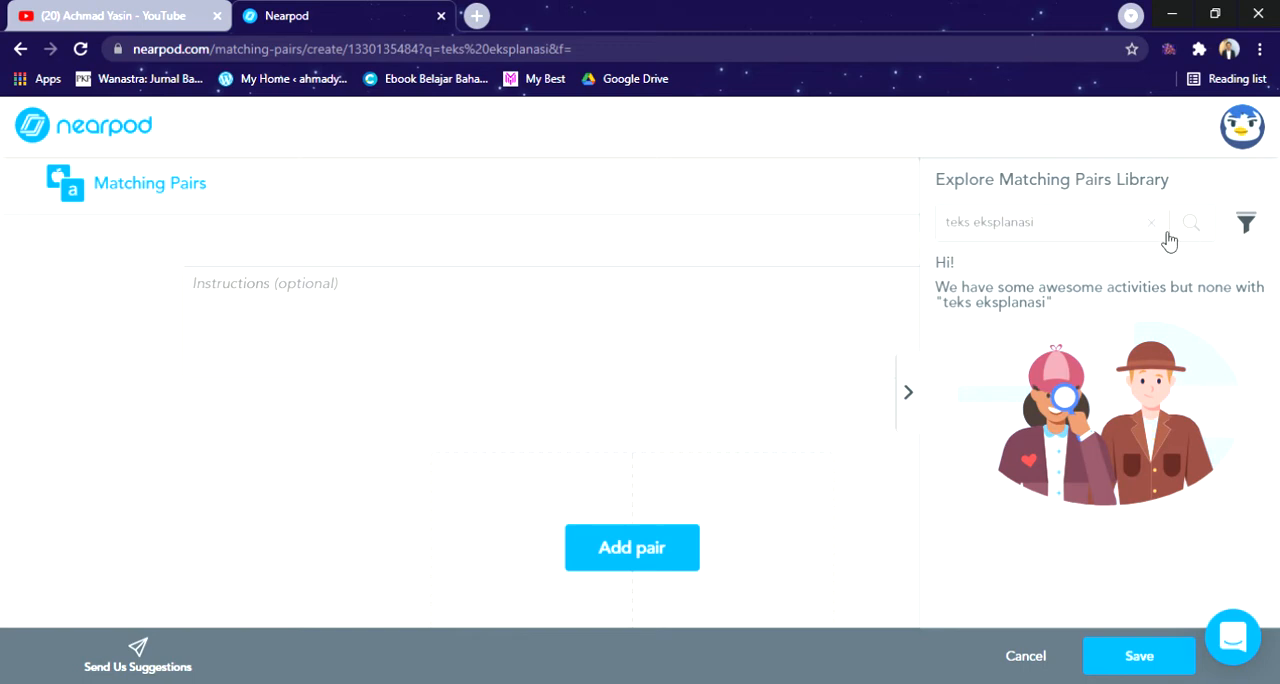
click(1165, 236)
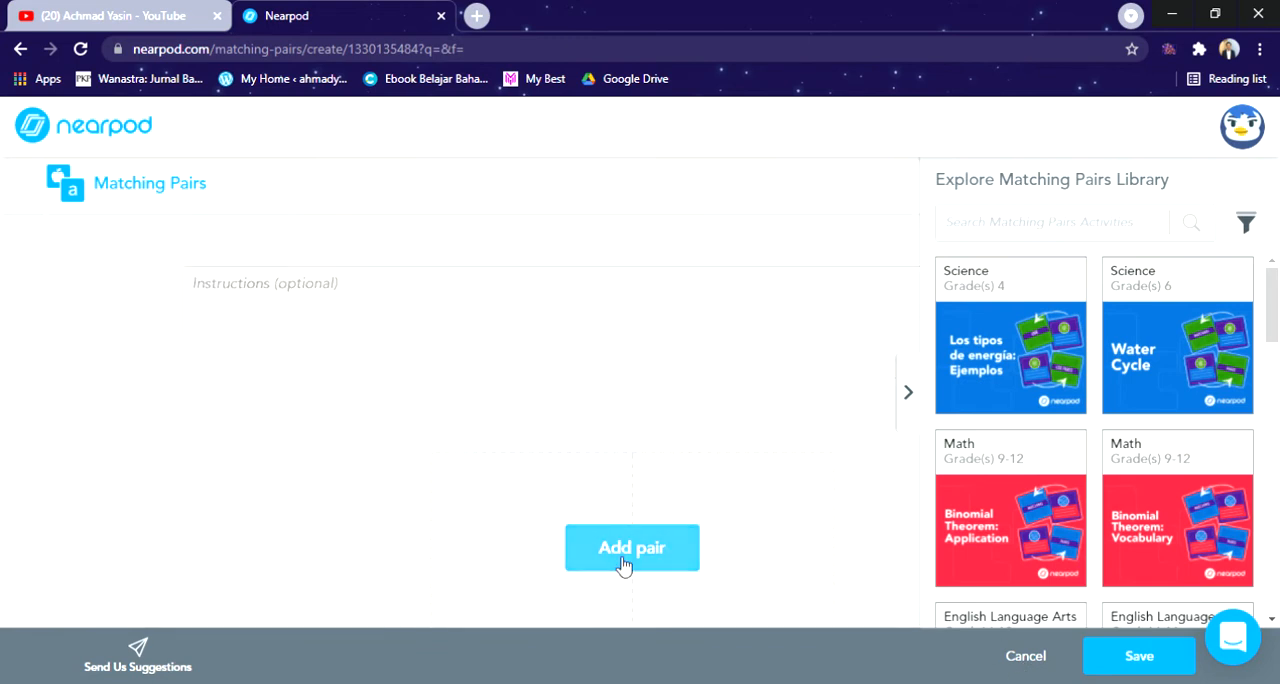
Step: Add a first pair and use the "Gempa Bumi" image from an image search for "teks eksplanasi" as its first card
click(626, 563)
click(508, 424)
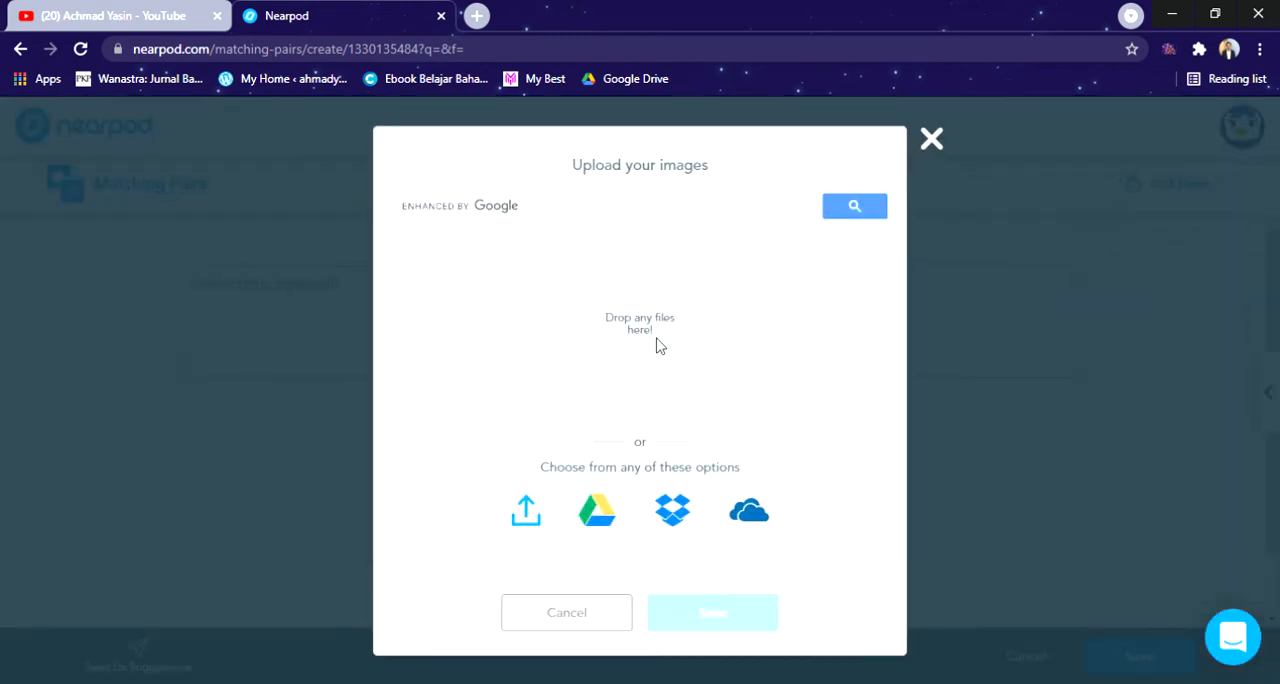
click(545, 202)
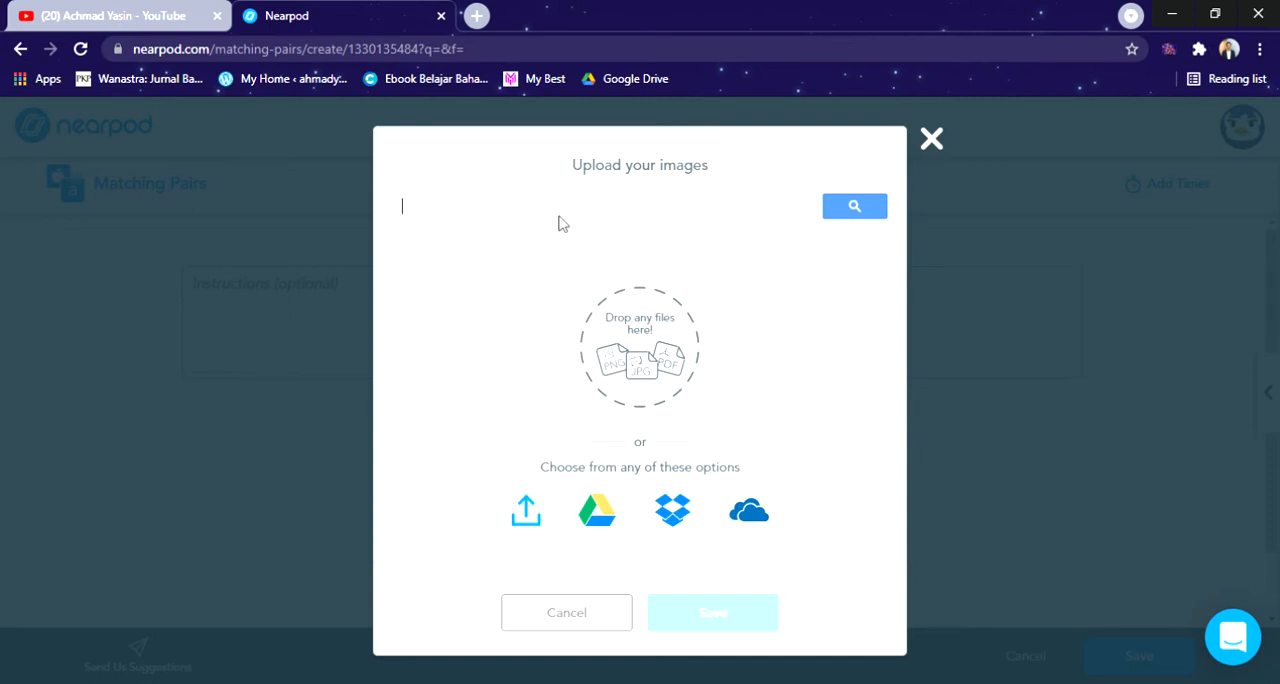
text(teks eksplanasi)
click(860, 204)
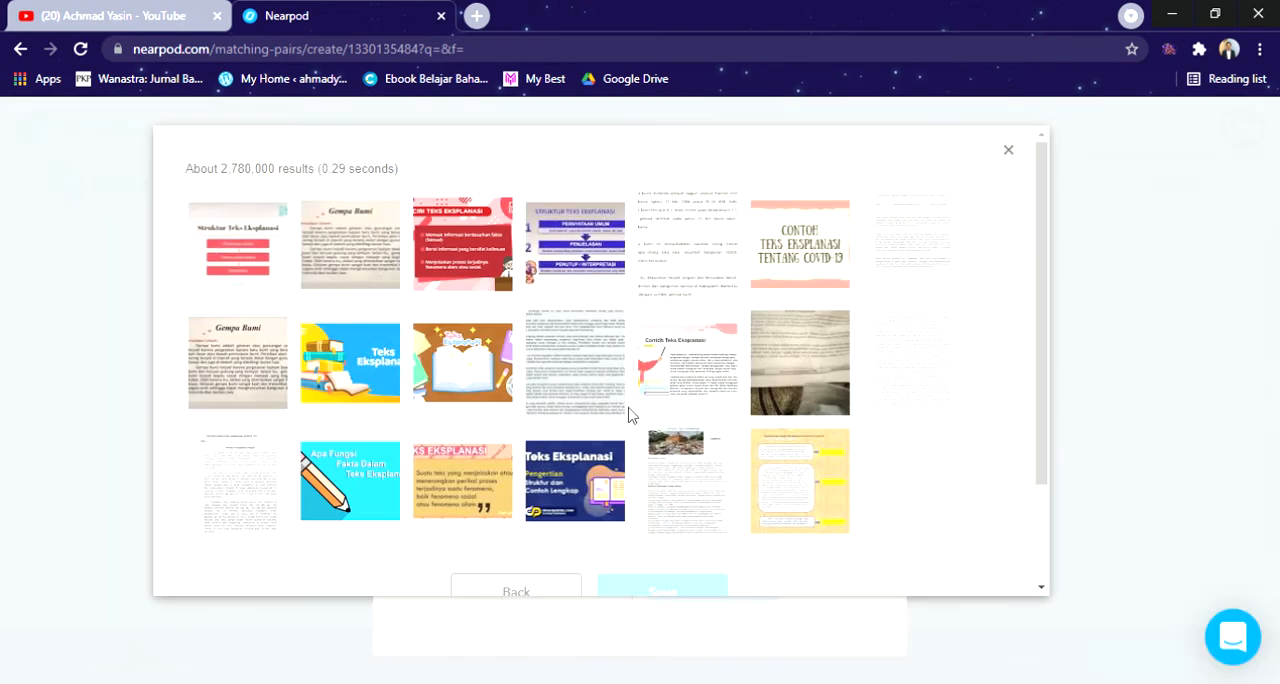
click(267, 363)
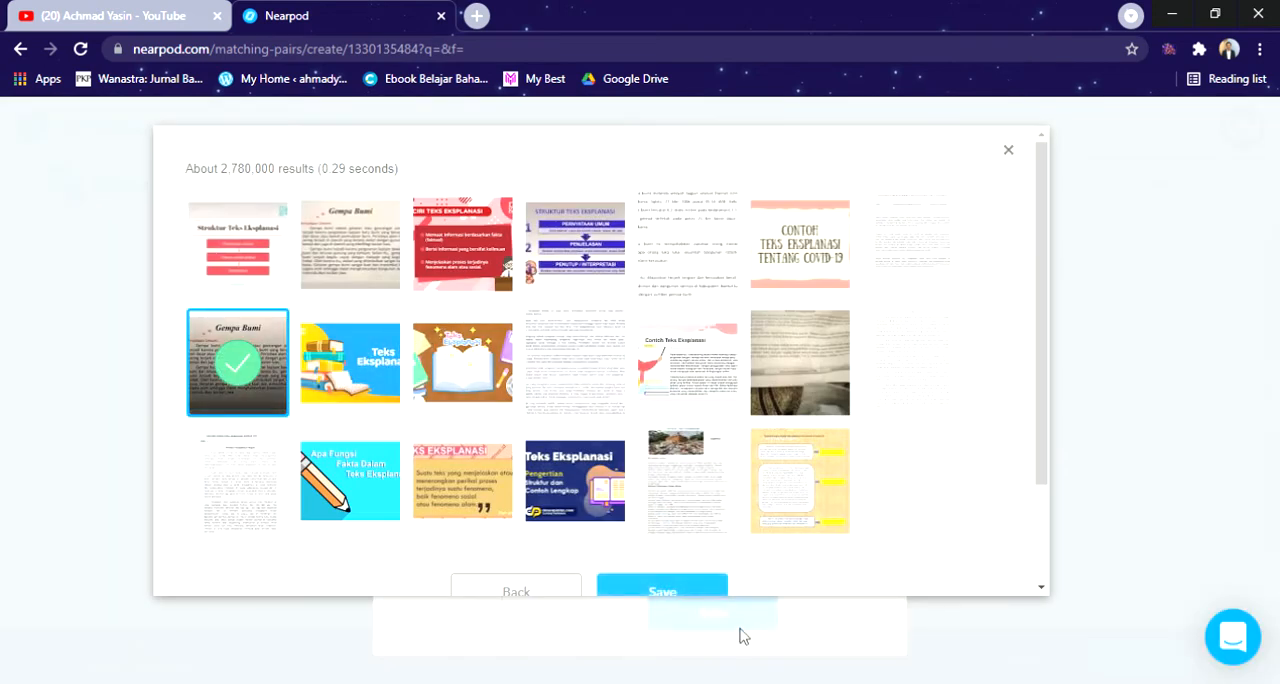
click(706, 594)
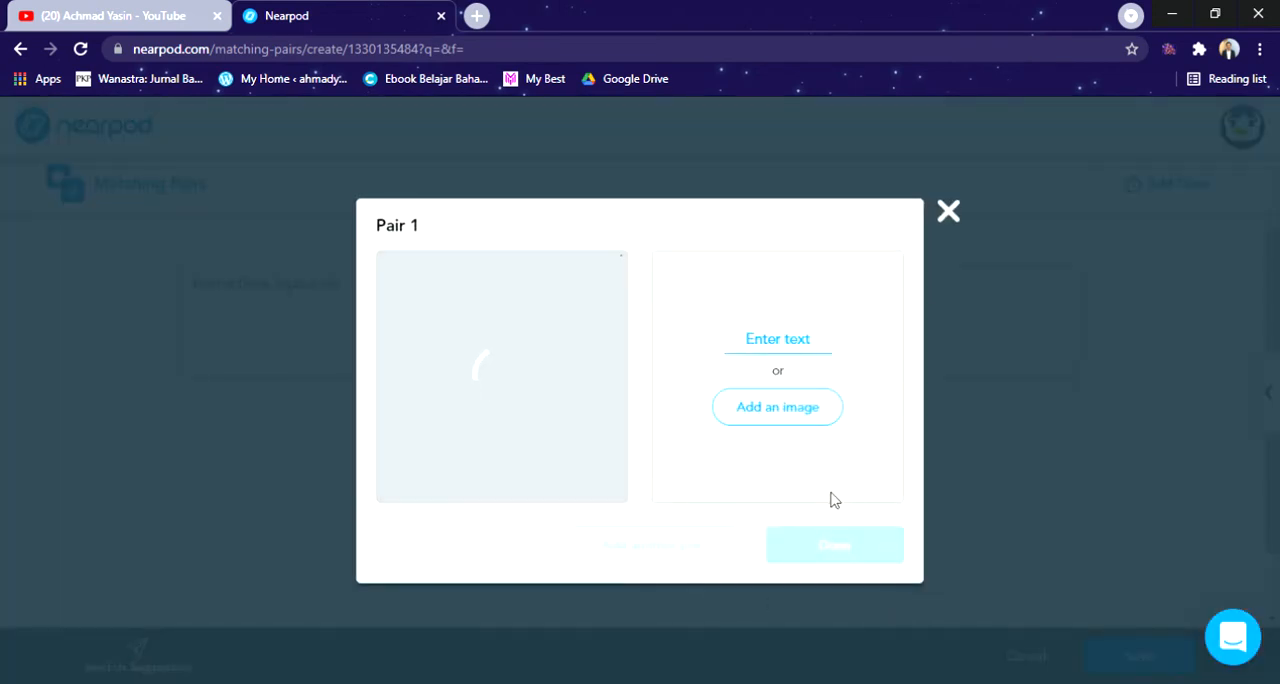
Step: Enter "fenomena gempa bumi" as the matching text of the first pair and finish the pair
click(760, 340)
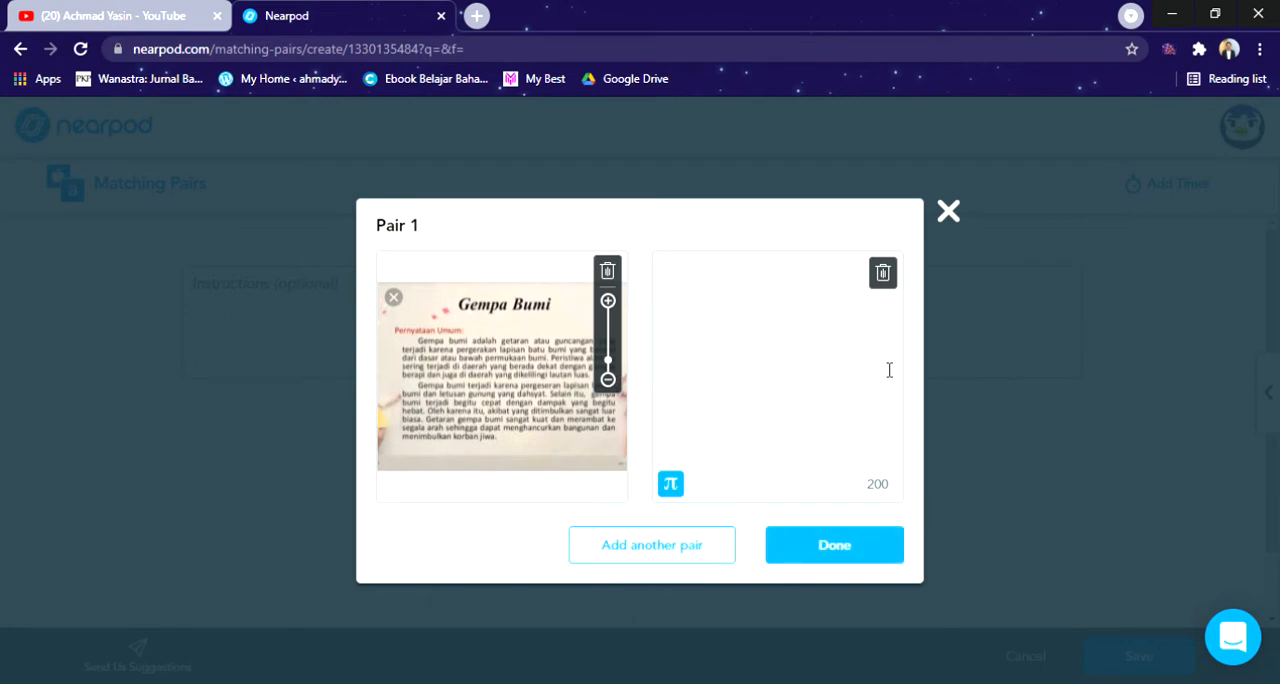
text(nomena gempa bumi)
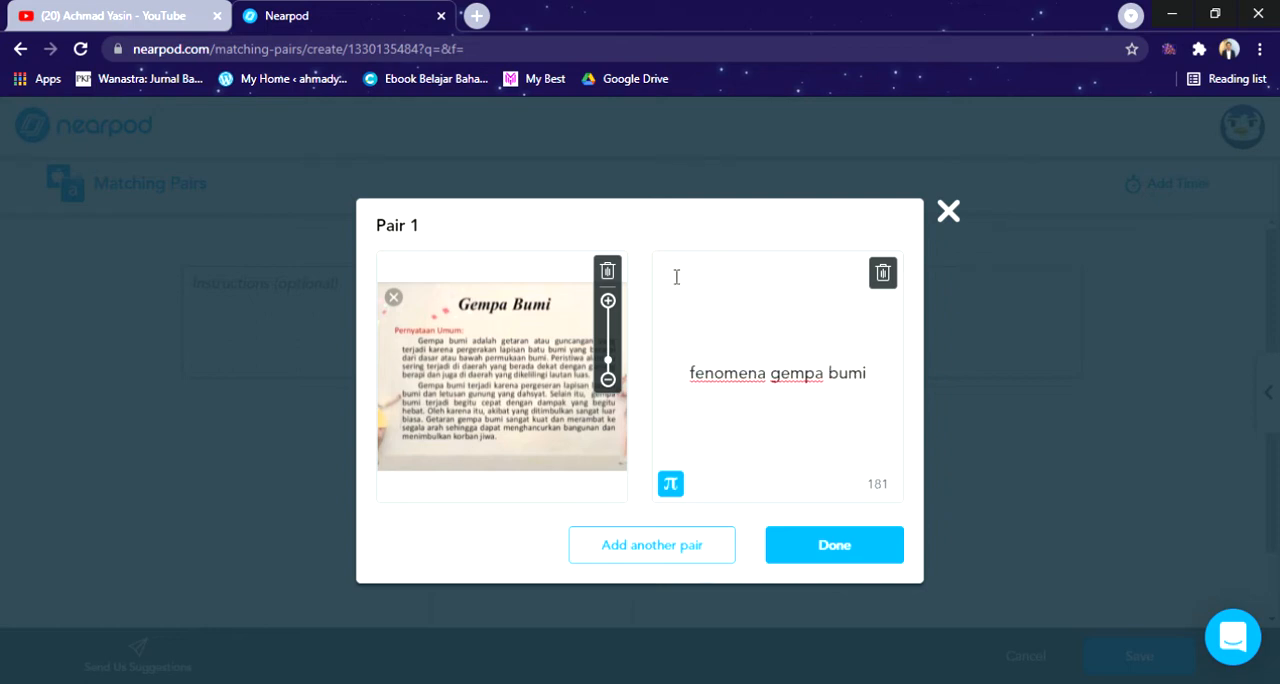
click(823, 547)
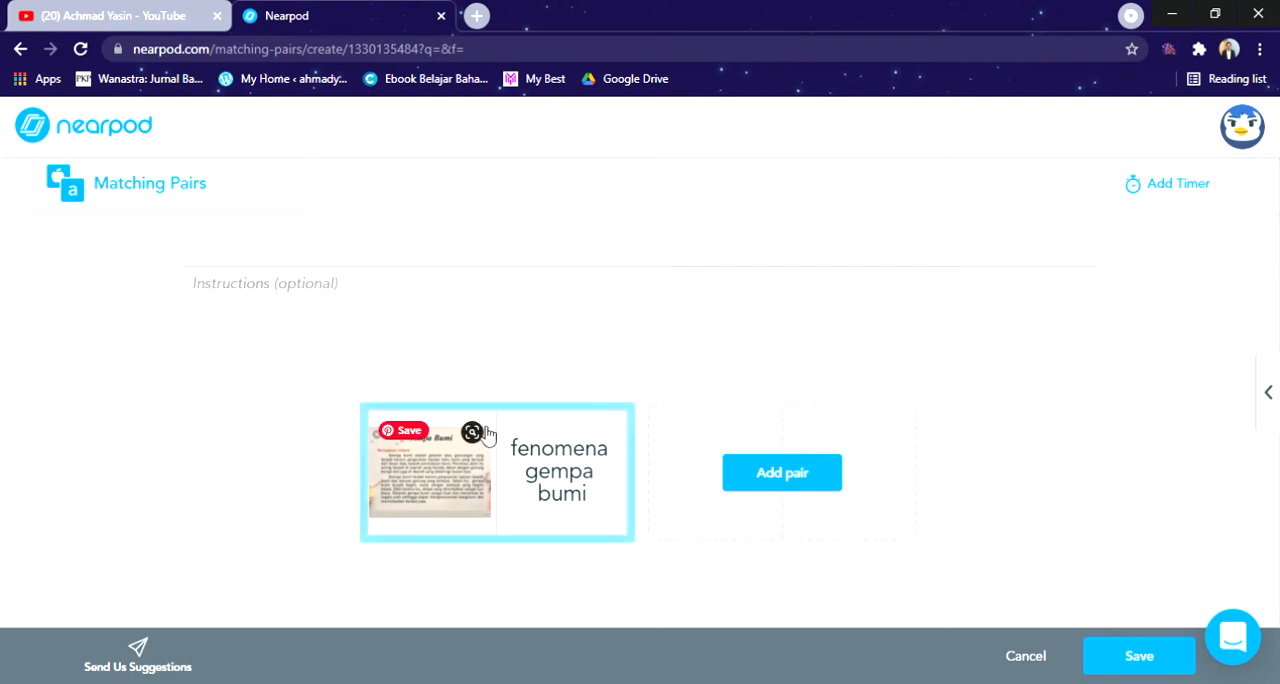
Step: Add a second pair and try to insert the document image with the waste-pile photo from an image search as its first card
click(782, 482)
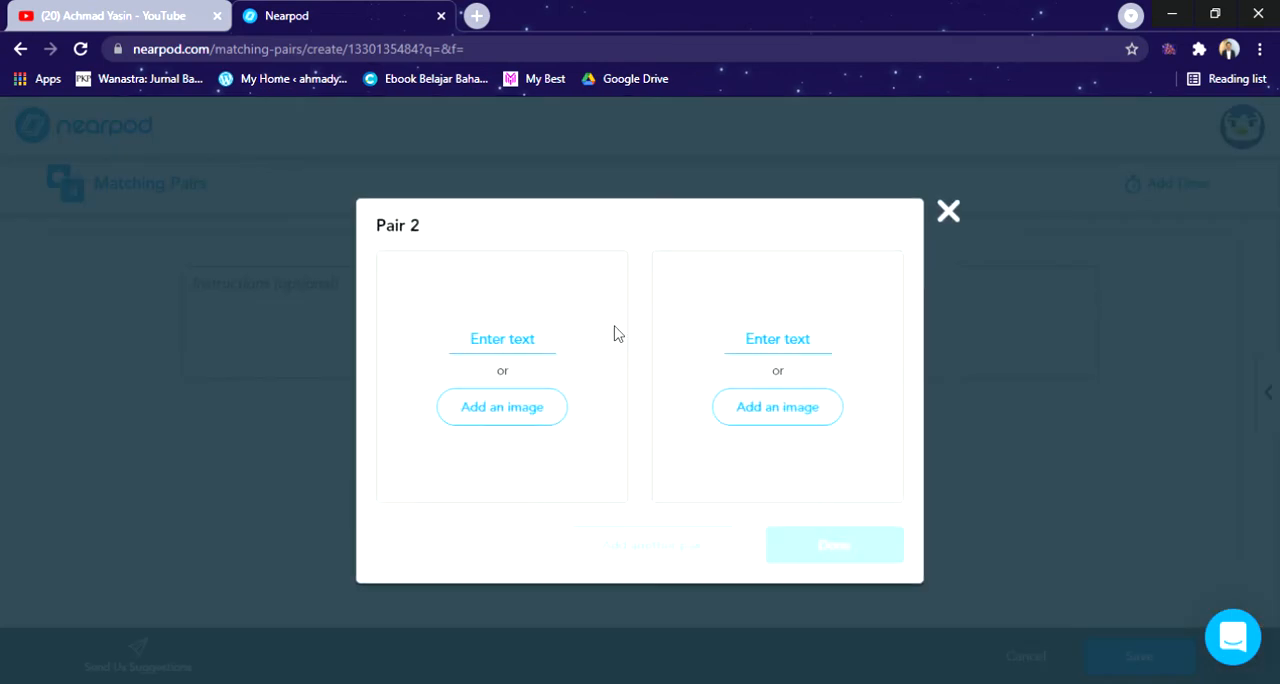
click(514, 406)
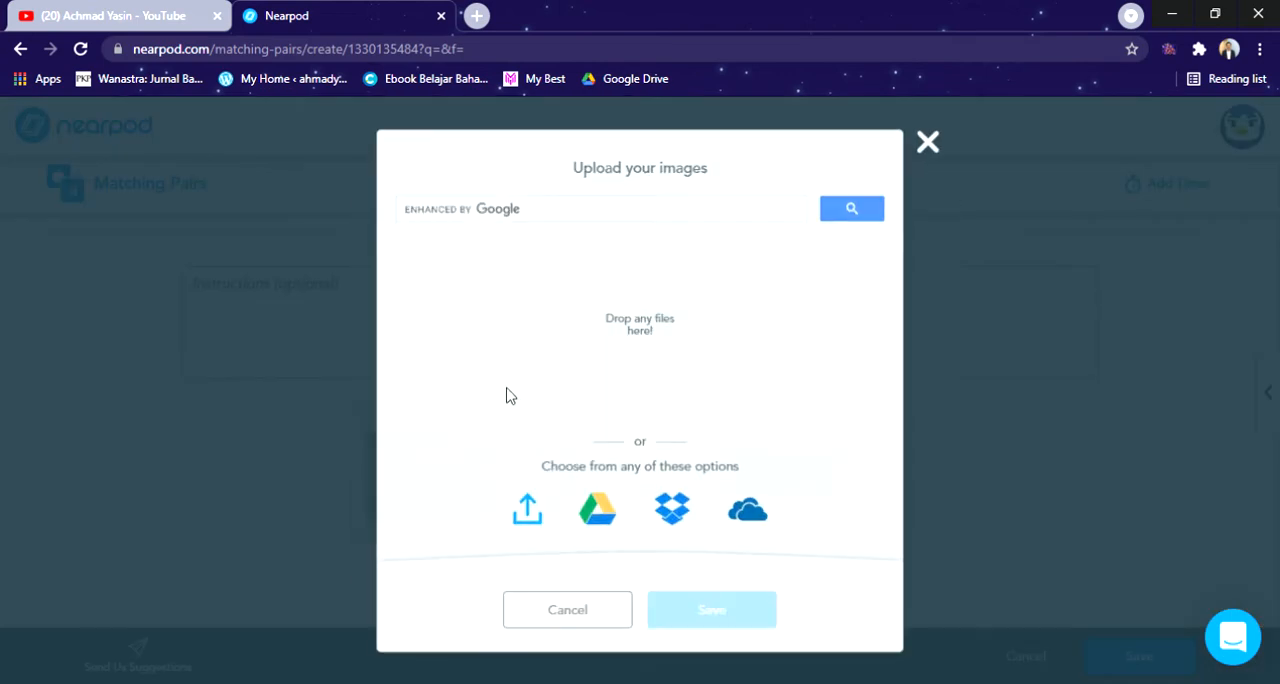
click(569, 216)
text(teks e)
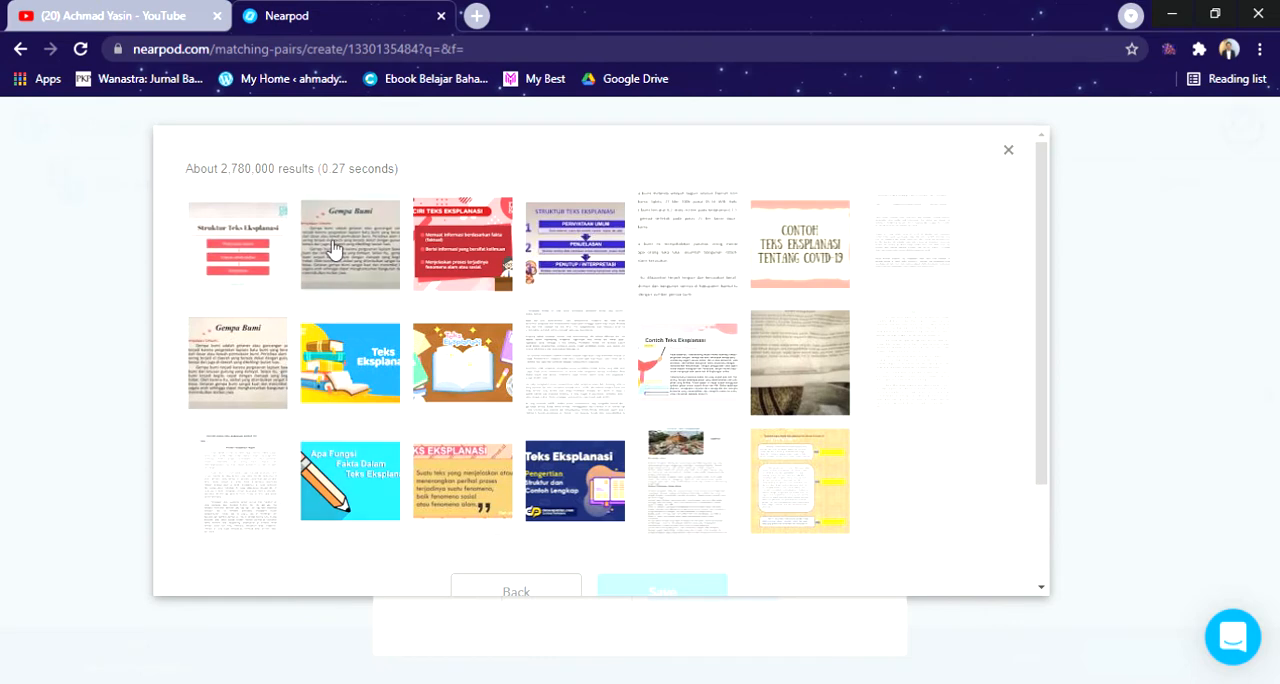
click(680, 500)
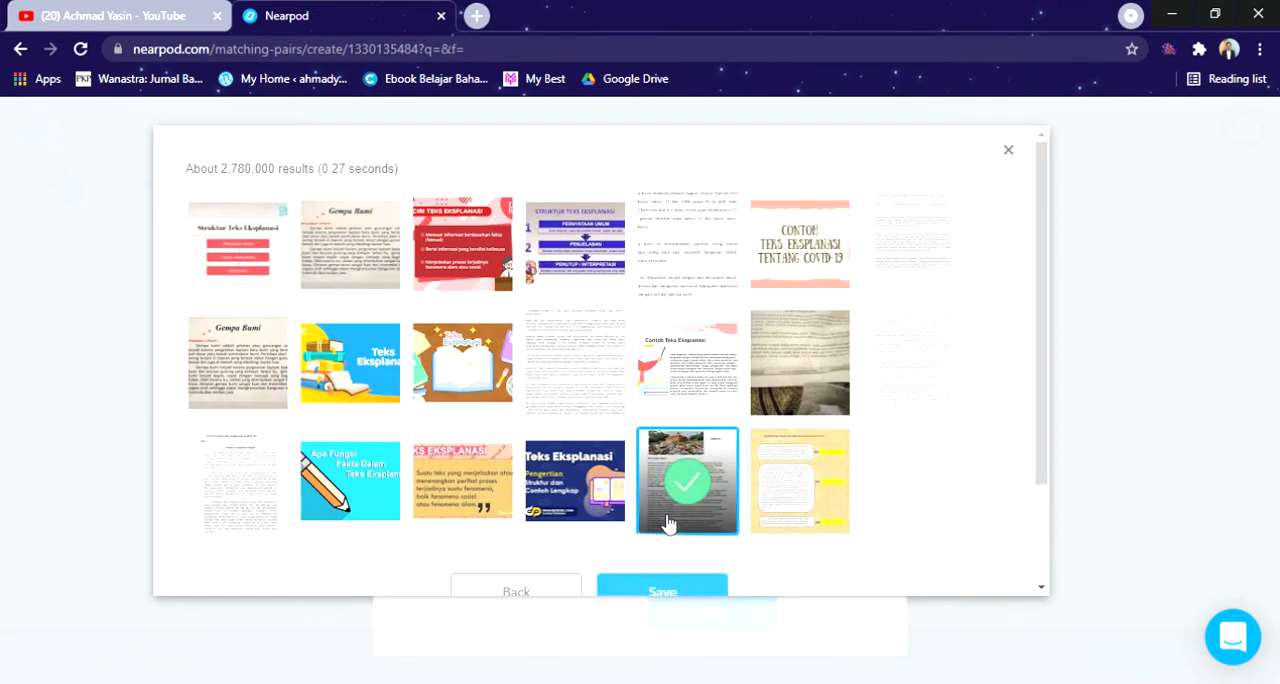
click(645, 605)
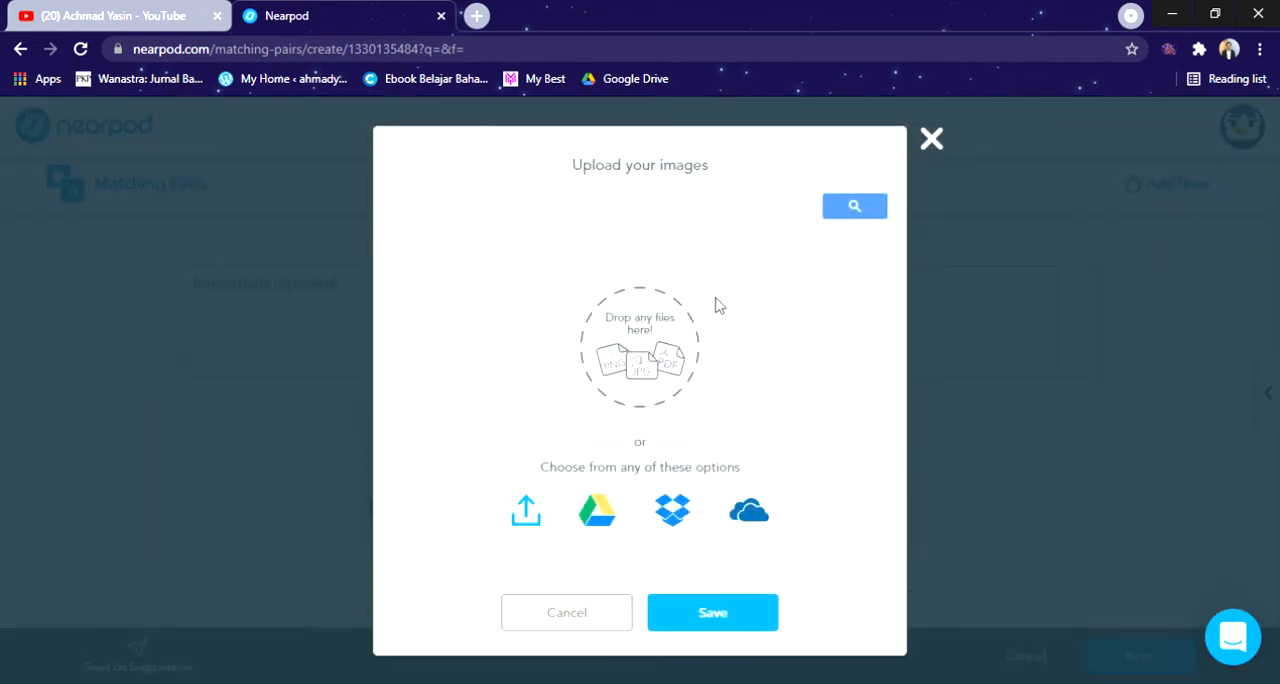
Step: Search the images again for "teks eksplanasi" and insert the document with the waste-pile photo as the second pair's first card
text(teks eks)
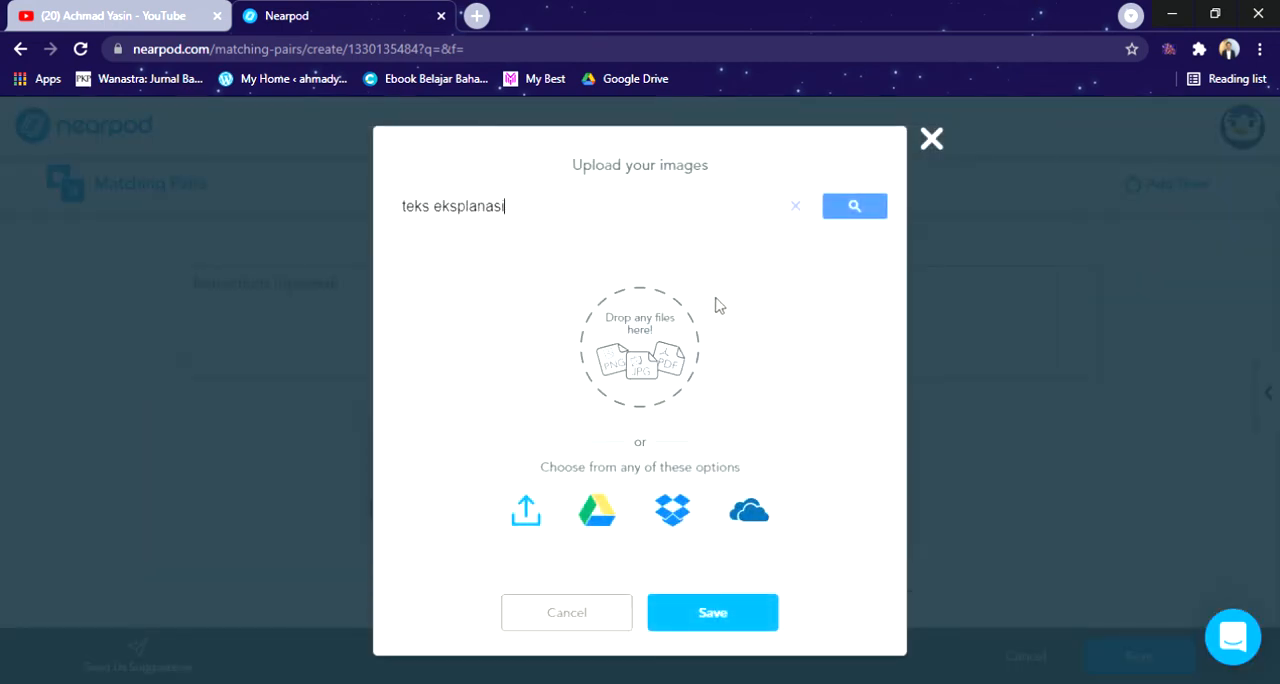
text(planasi)
click(850, 206)
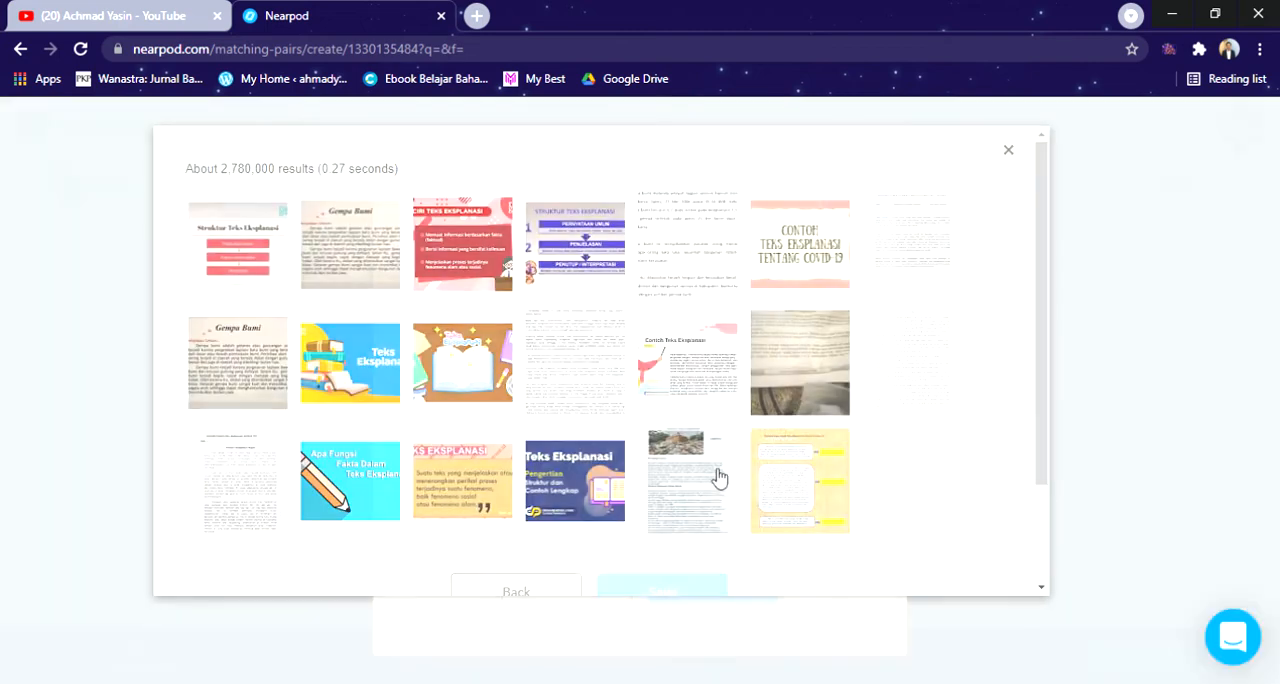
click(694, 487)
click(688, 588)
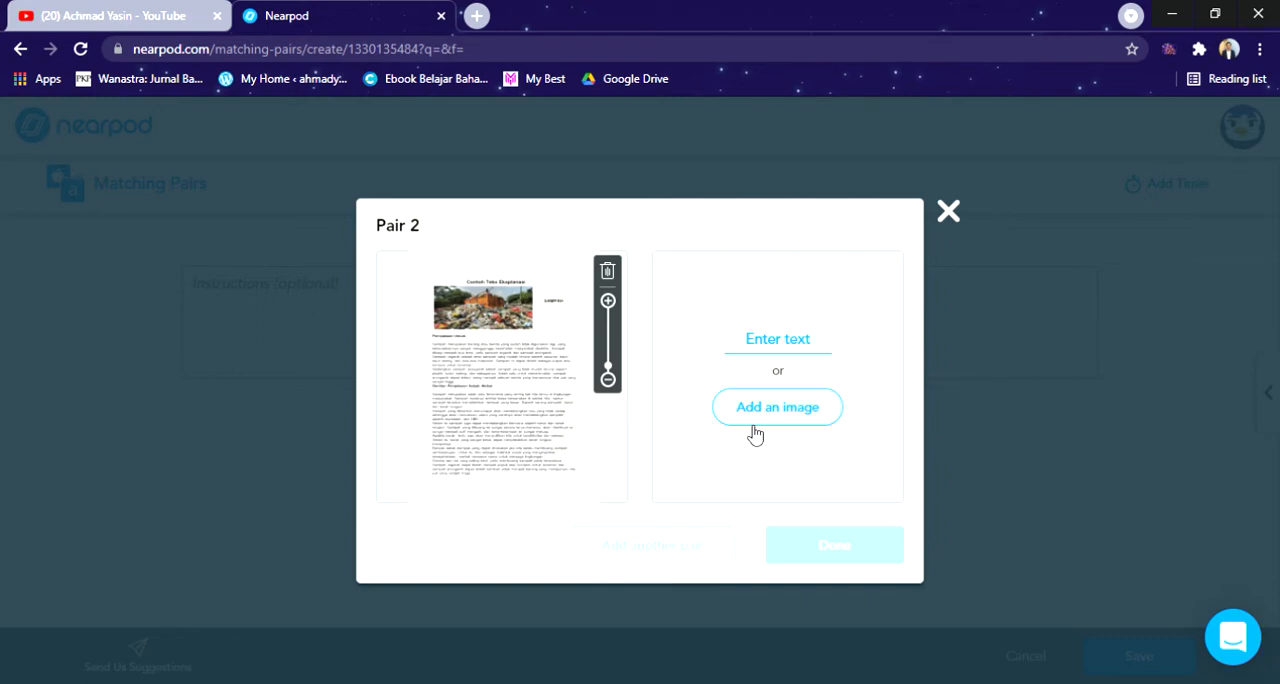
Step: Enter "teks eksplanasi tentang sampah" as the second pair's matching text, finish the pair and save the Matching Pairs activity
click(814, 343)
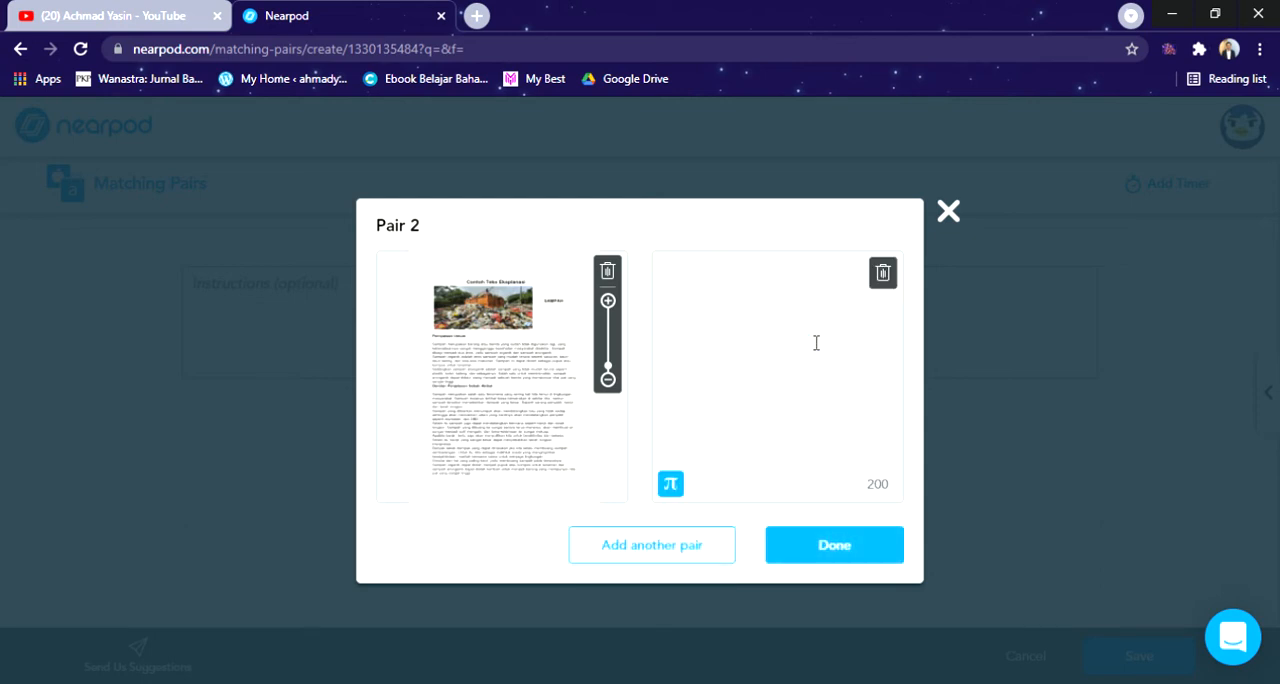
text(sampah)
text(p)
key(BackSpace)
text(teks eksplanas)
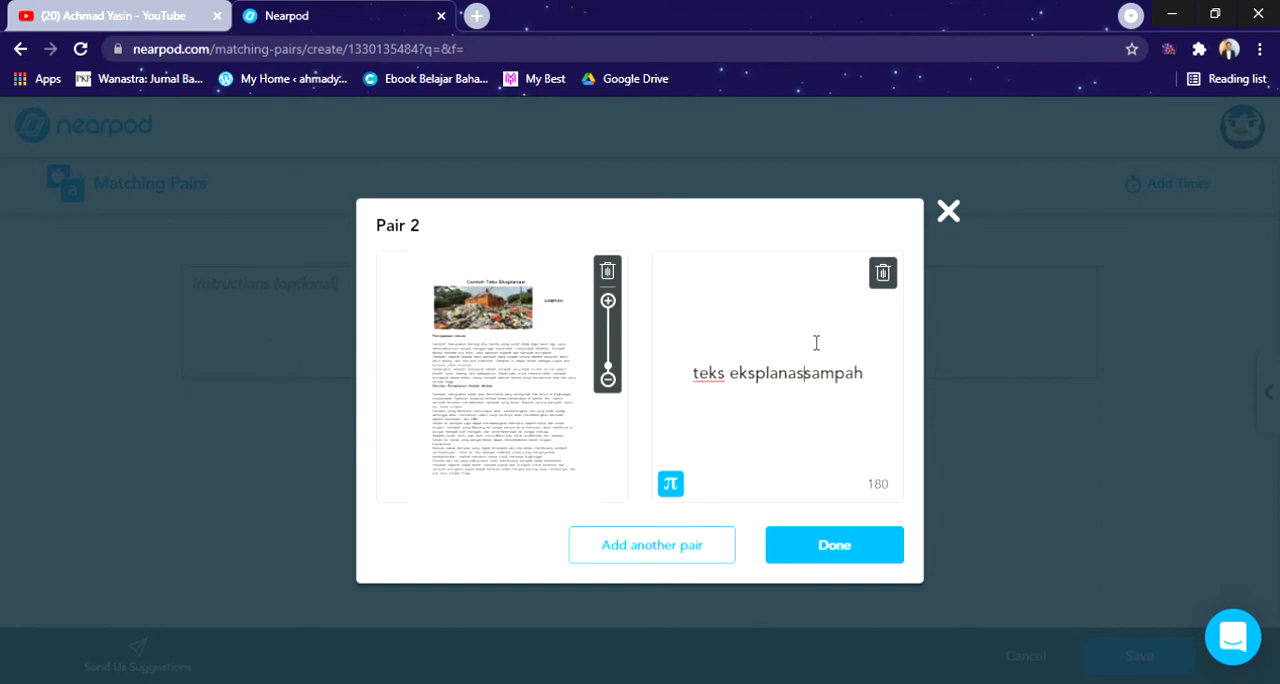
text(i tentang)
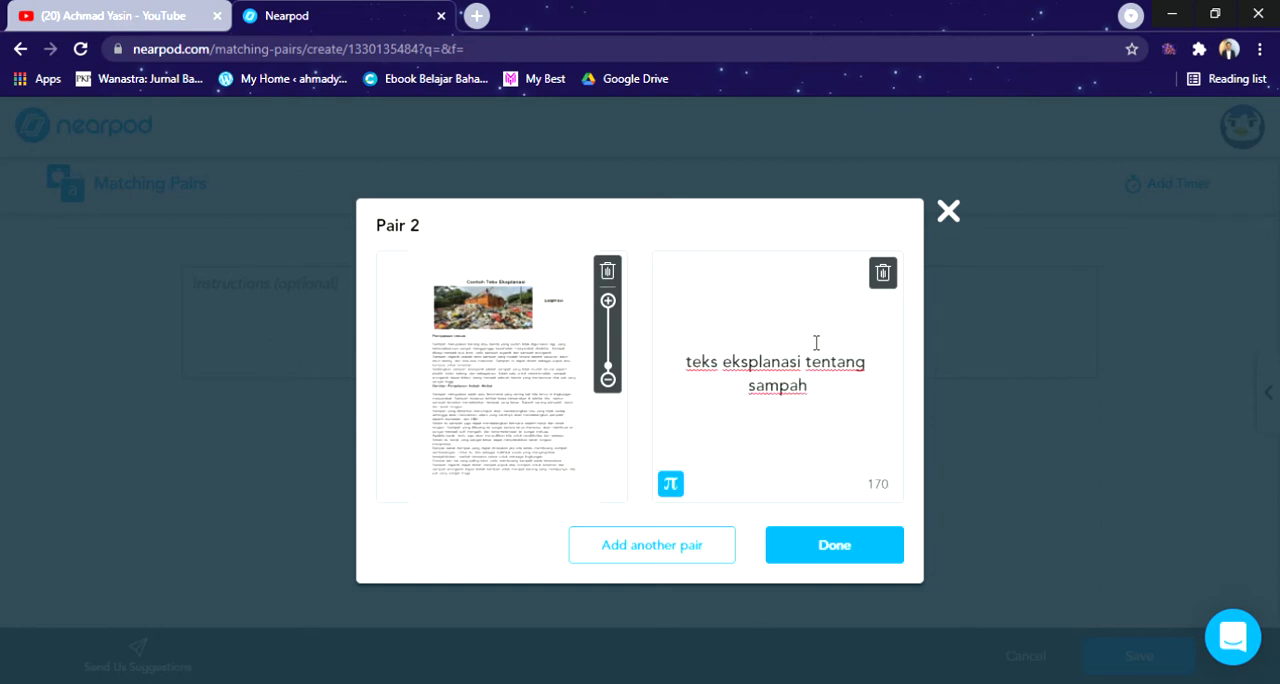
click(849, 546)
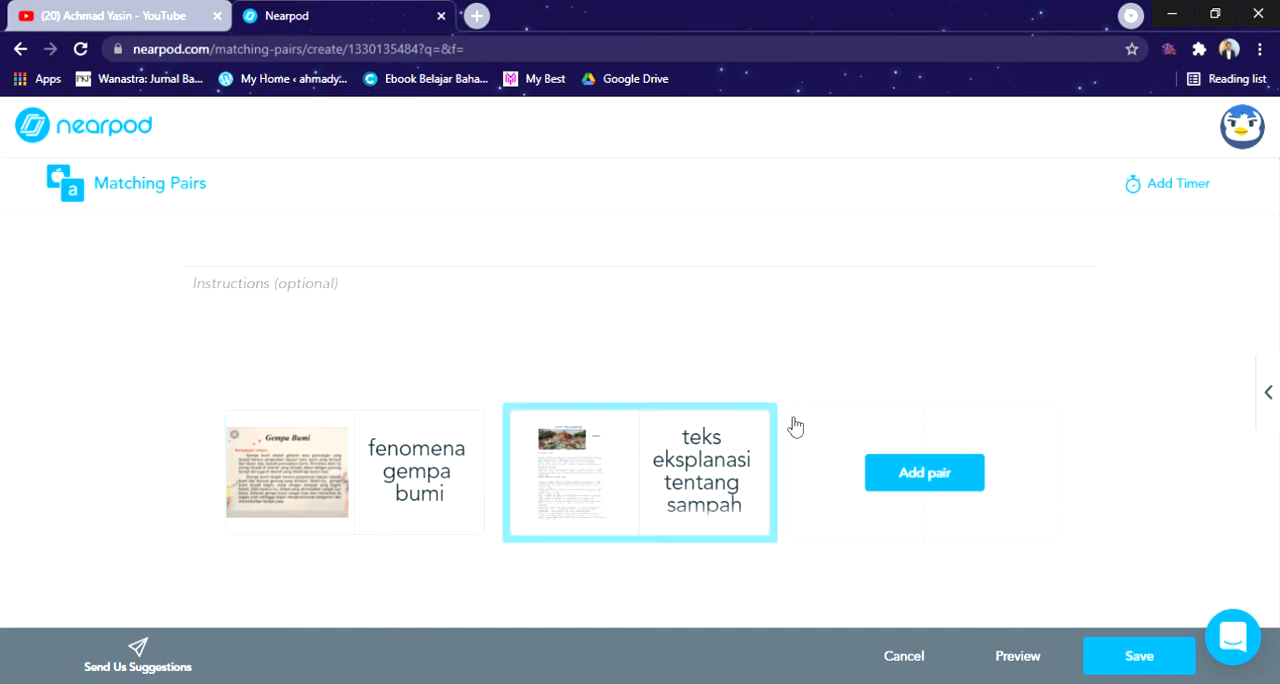
click(1136, 656)
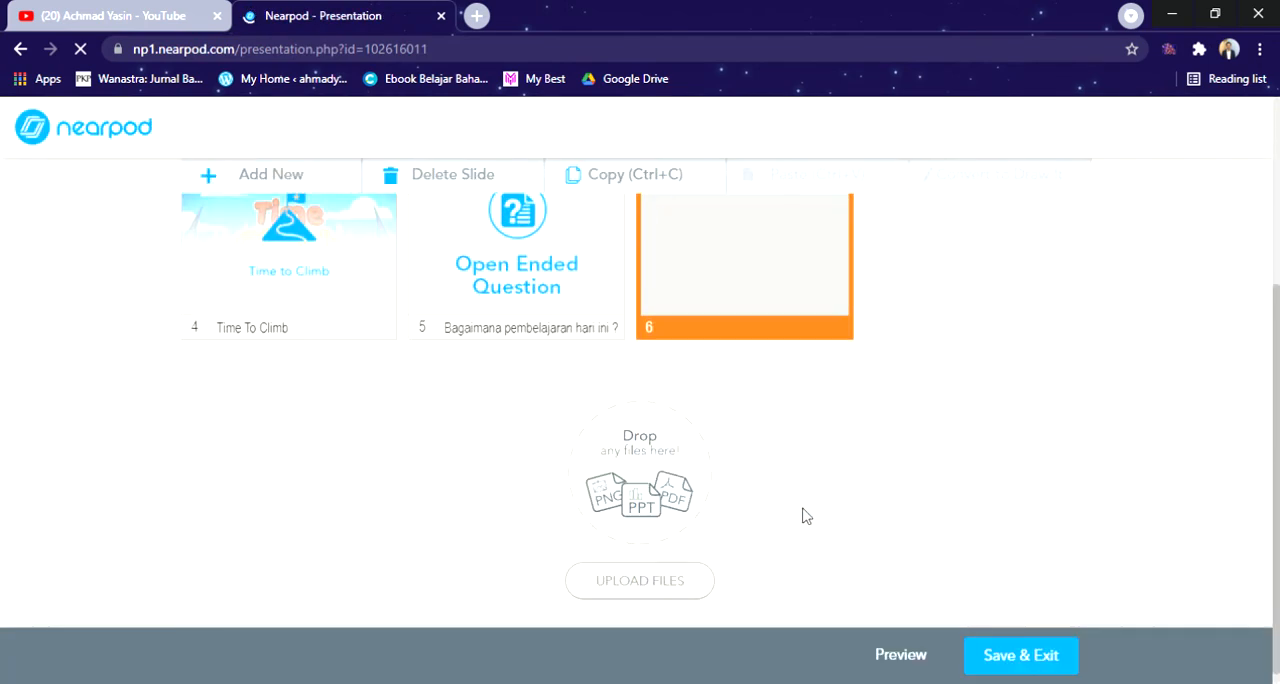
Step: View the setup page of a new Flipgrid activity and return to the lesson without adding it
scroll(806, 513, up, 1)
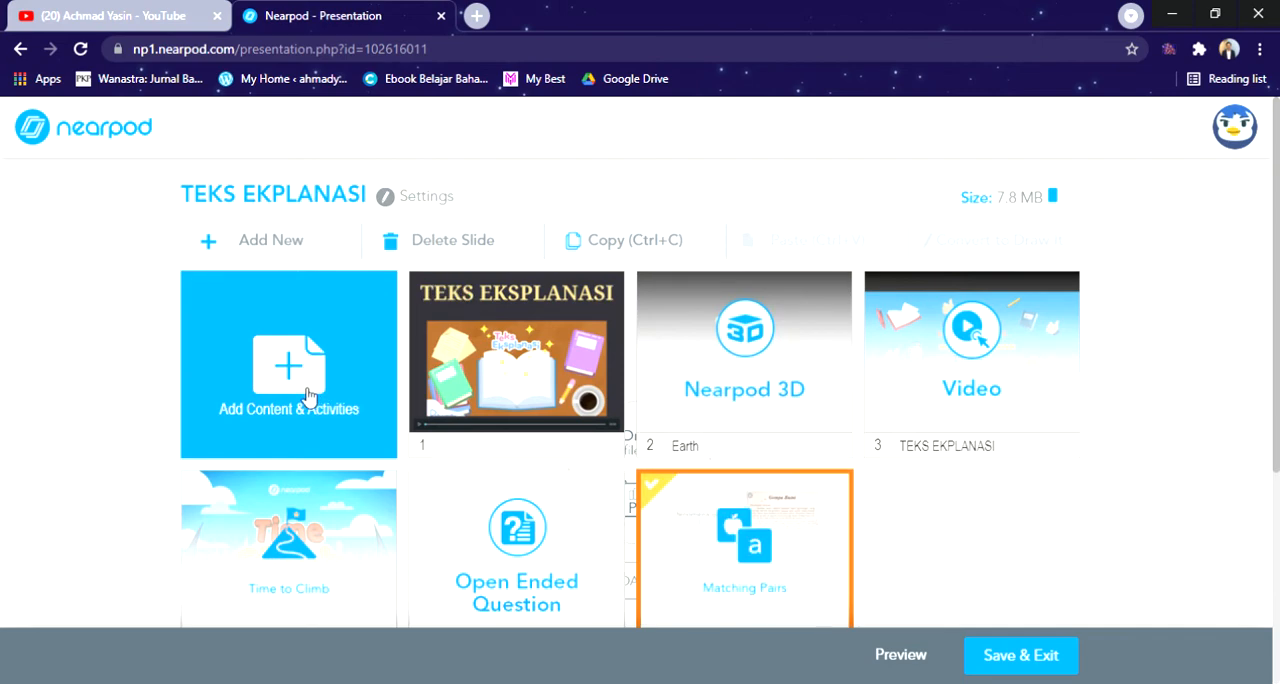
click(345, 335)
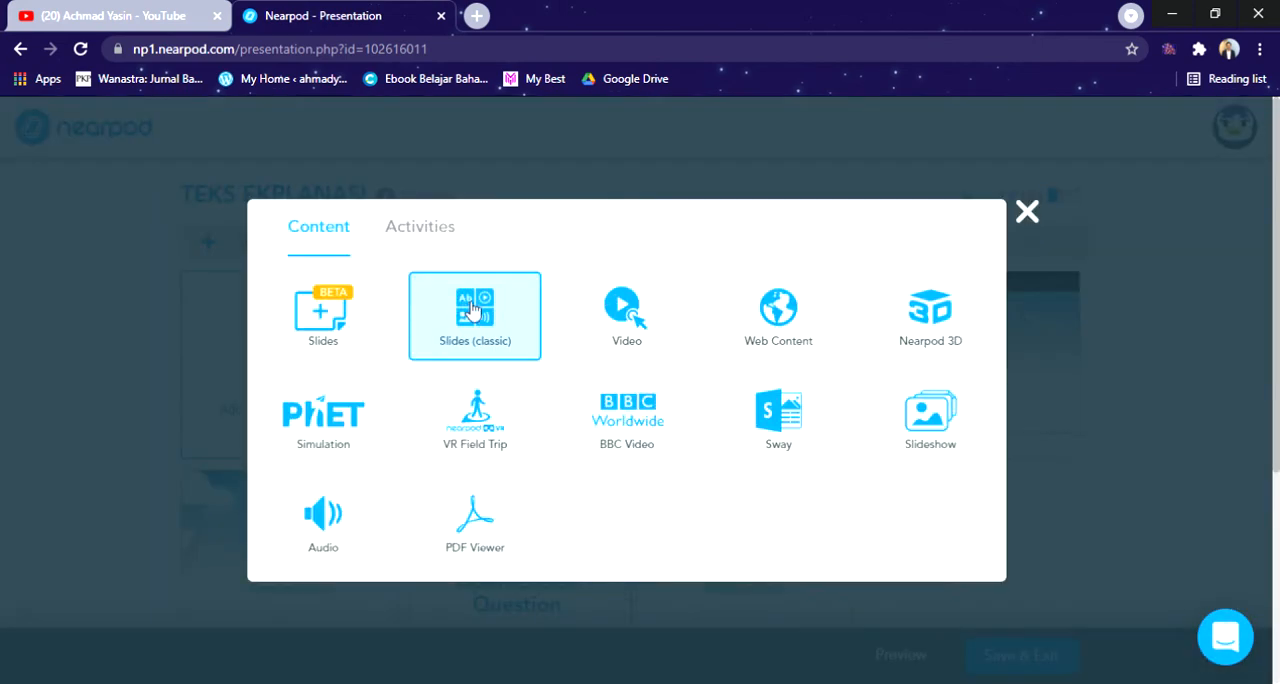
click(450, 234)
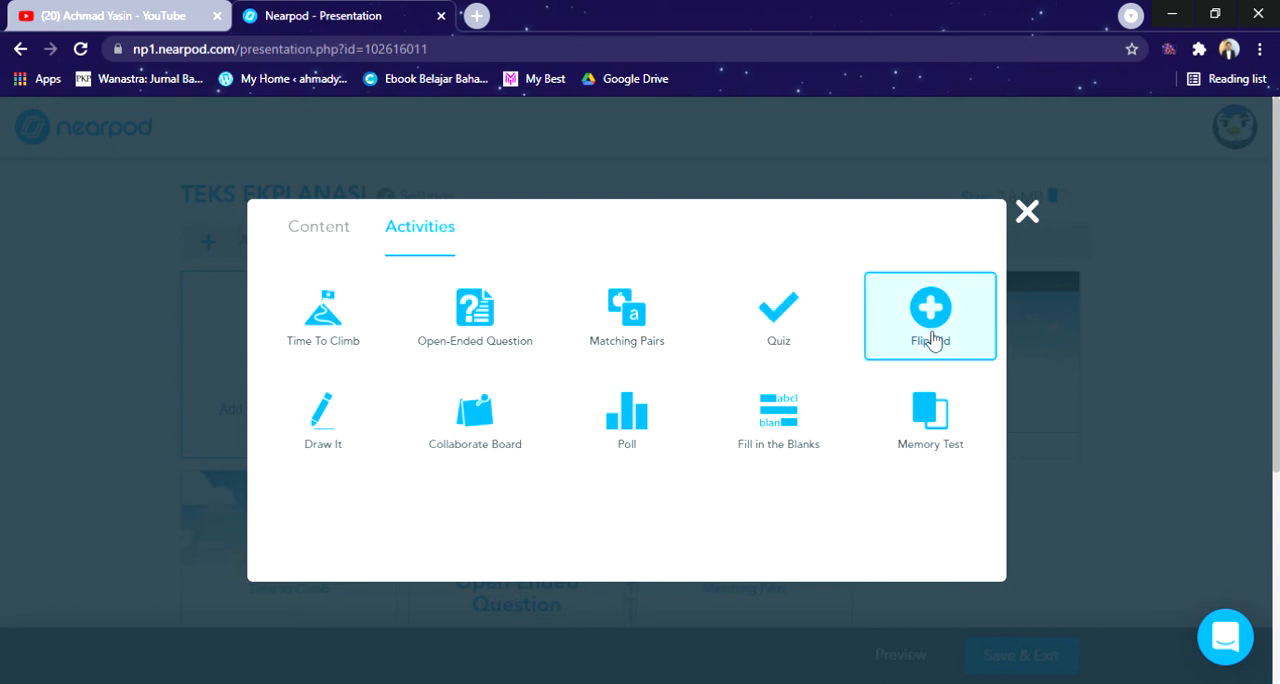
click(776, 355)
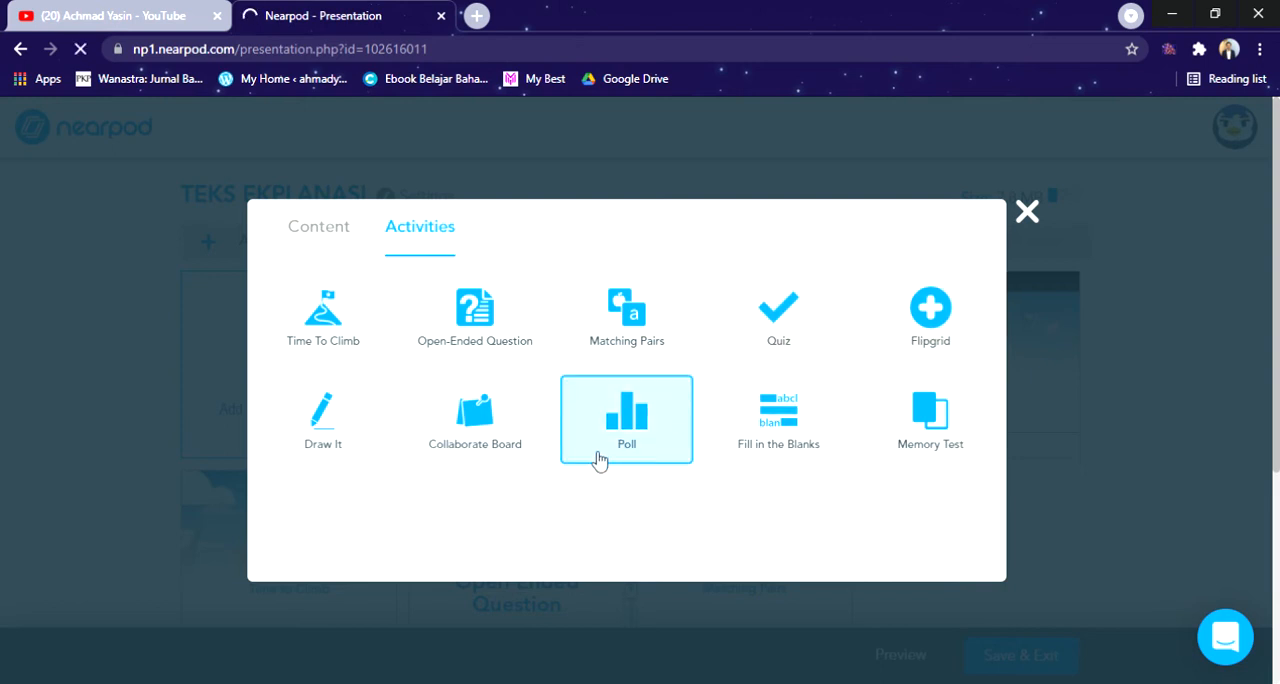
click(963, 346)
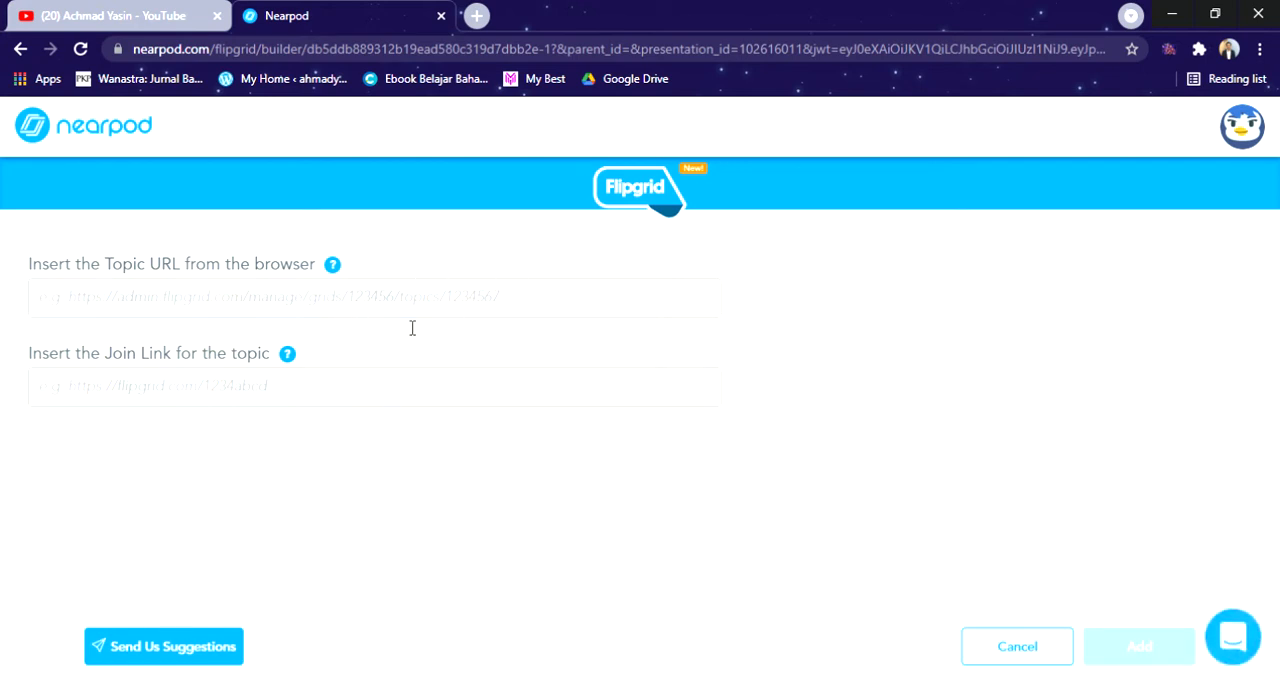
click(17, 50)
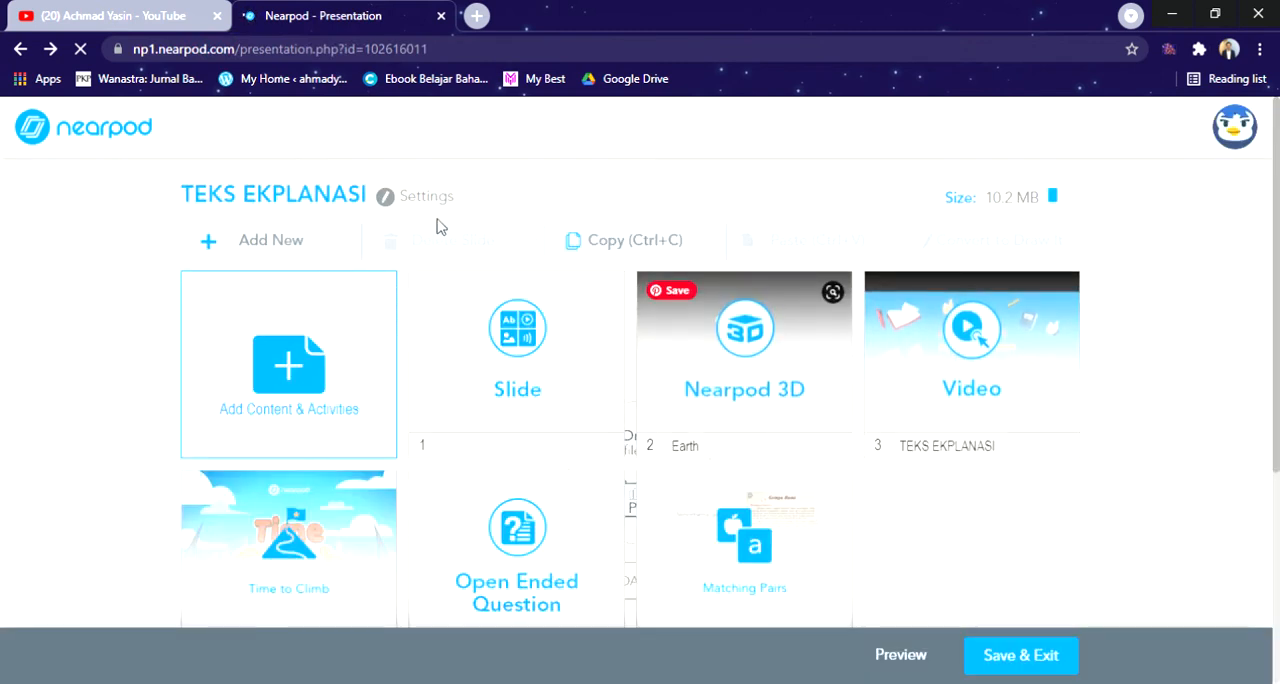
Step: Start a new Draw It activity for the lesson
click(290, 368)
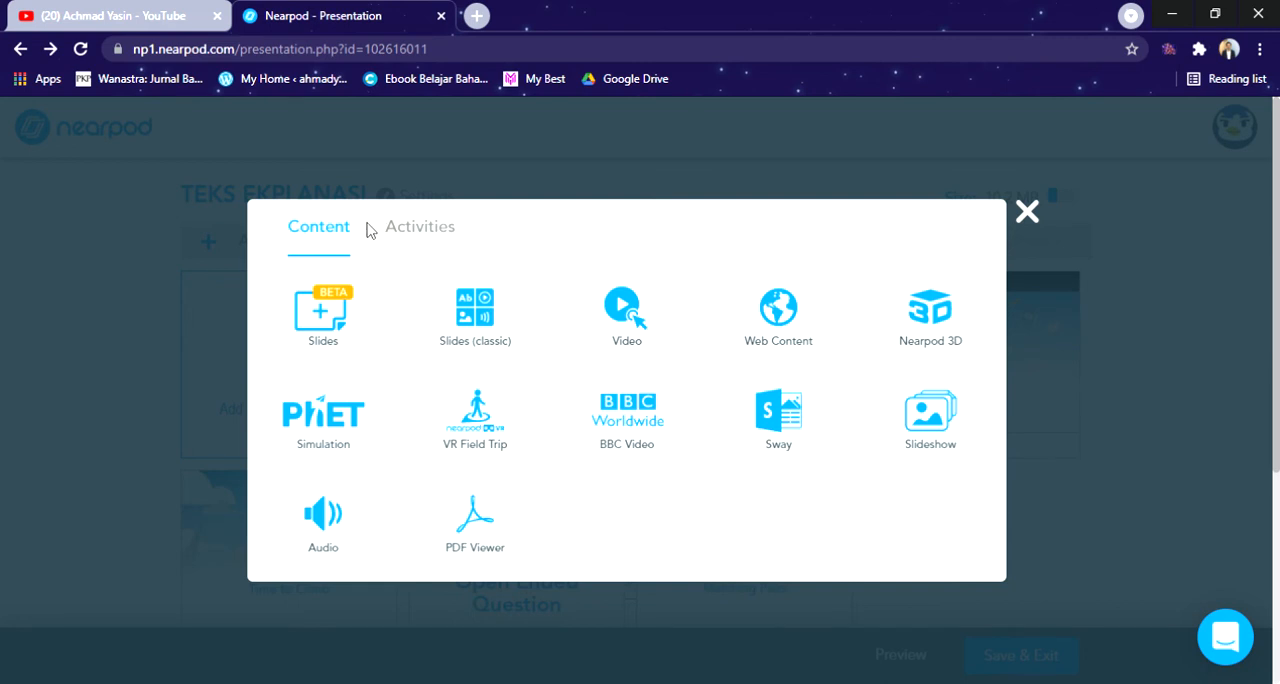
click(412, 230)
click(344, 424)
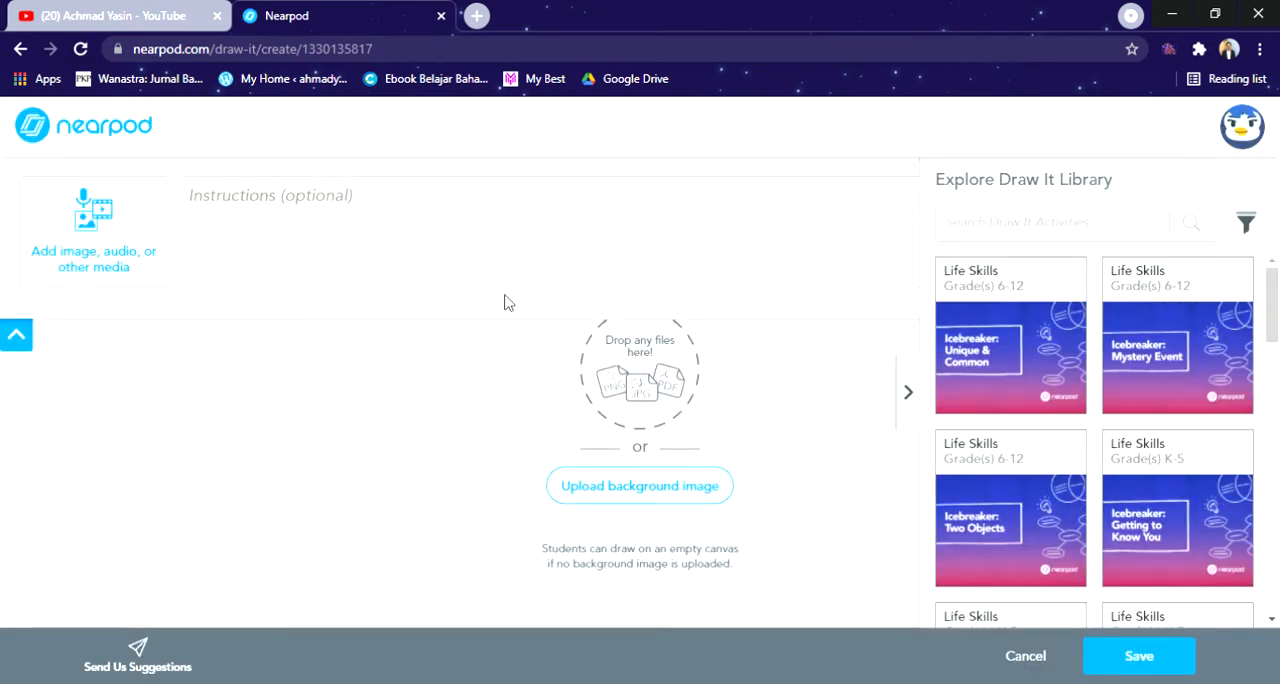
Step: Enter "Buatlah gambar dari salah satu fenomena alam/sosial yang terjadi di dunia" as the Draw It activity's instructions
click(400, 230)
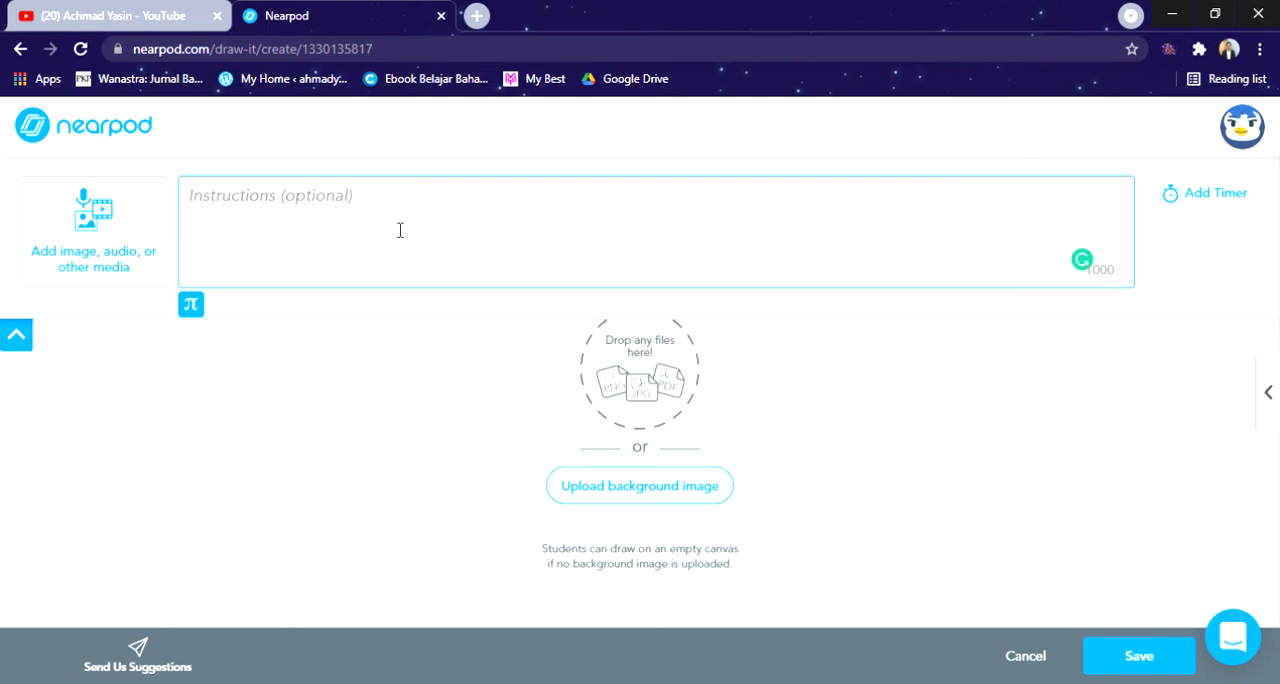
text(B)
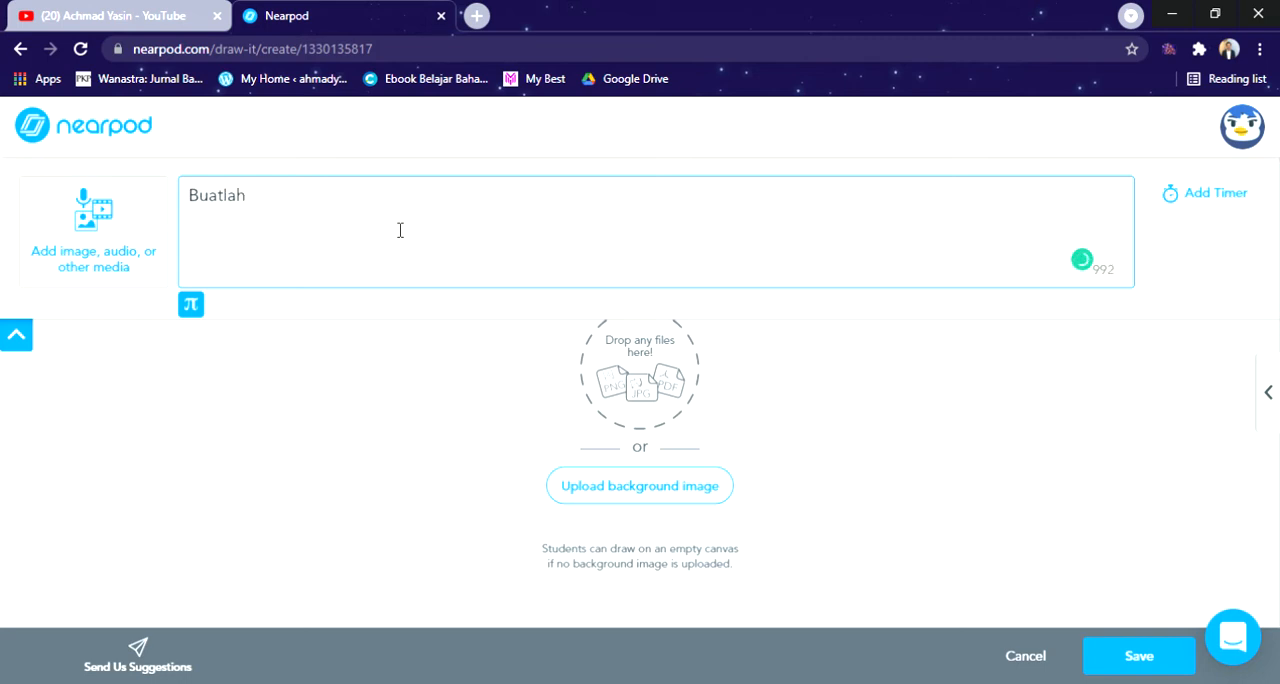
text(uatlah gambar dari)
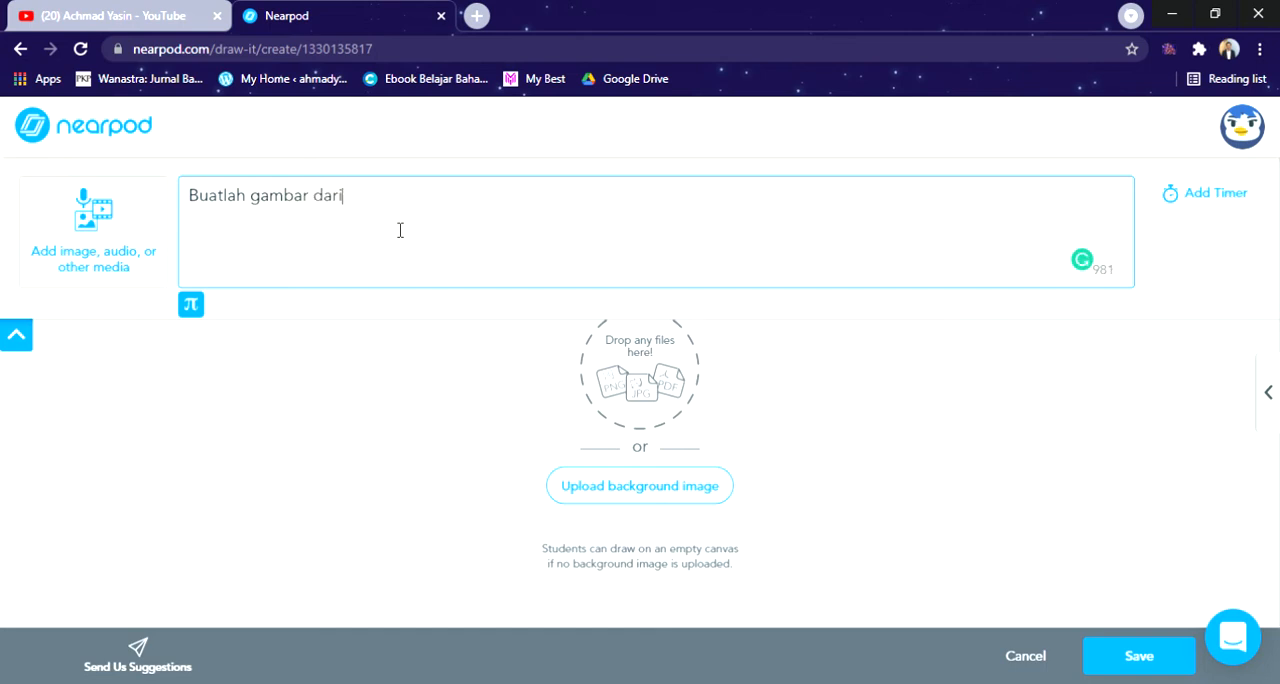
text( salah satu fe)
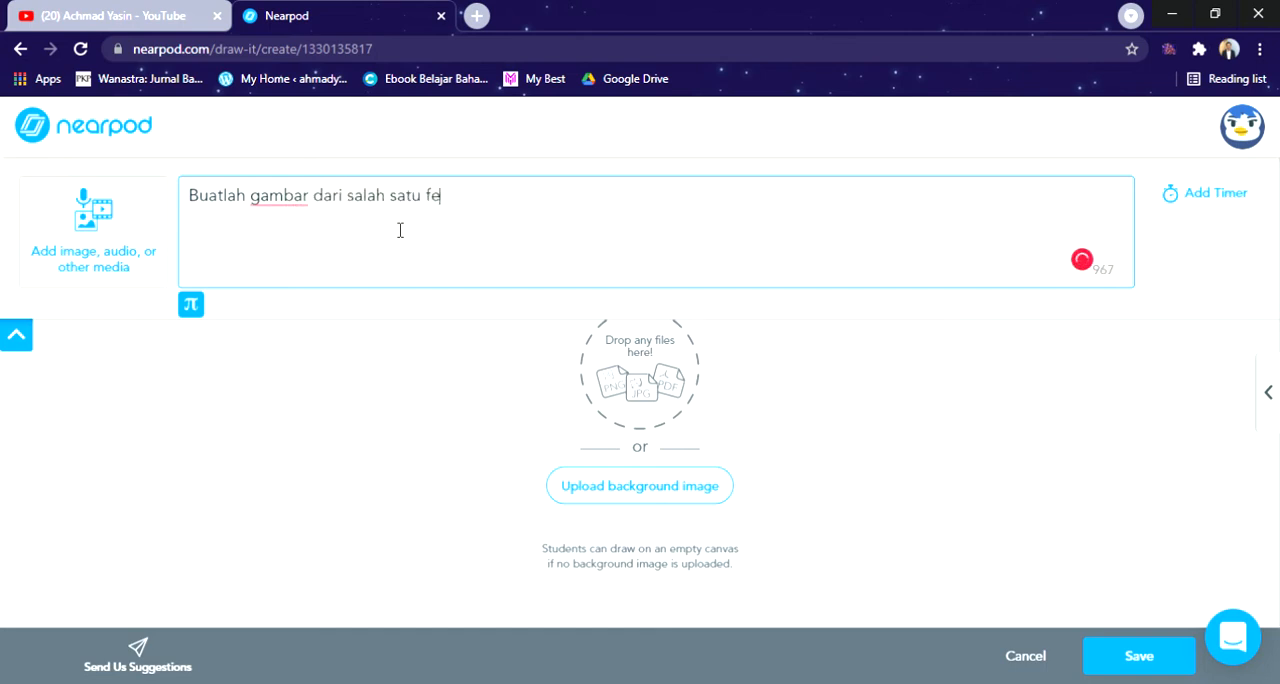
text(nomena)
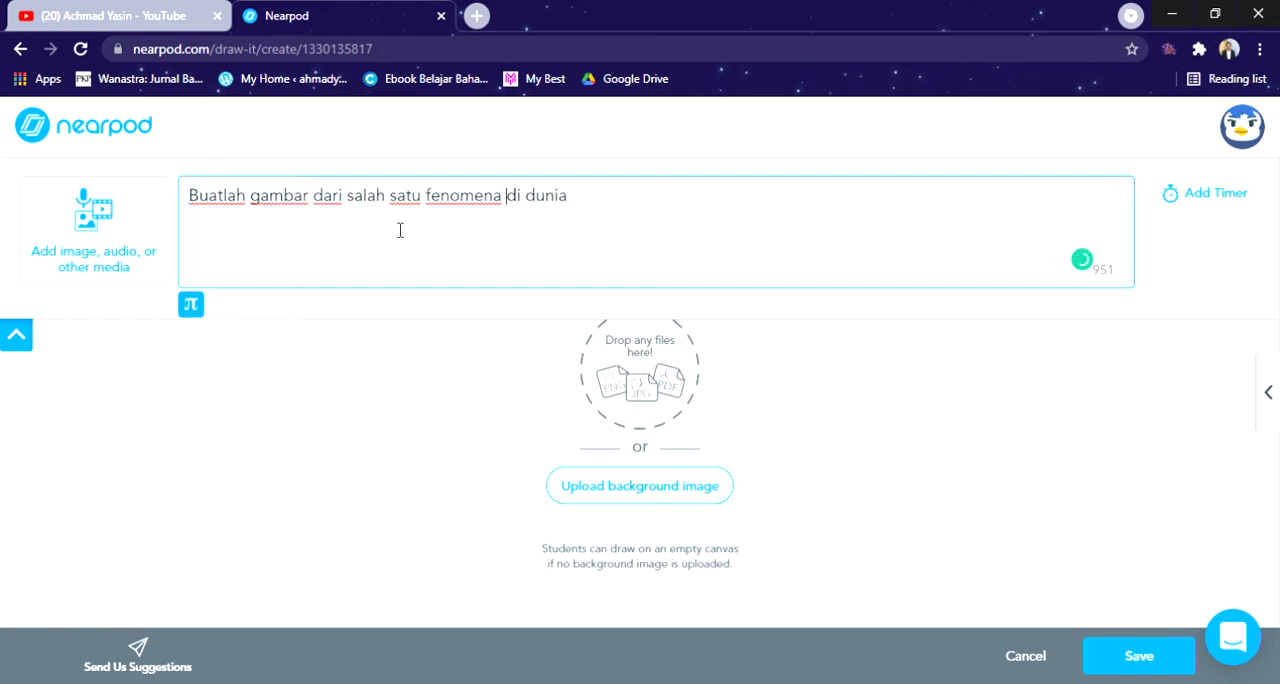
text(alam/)
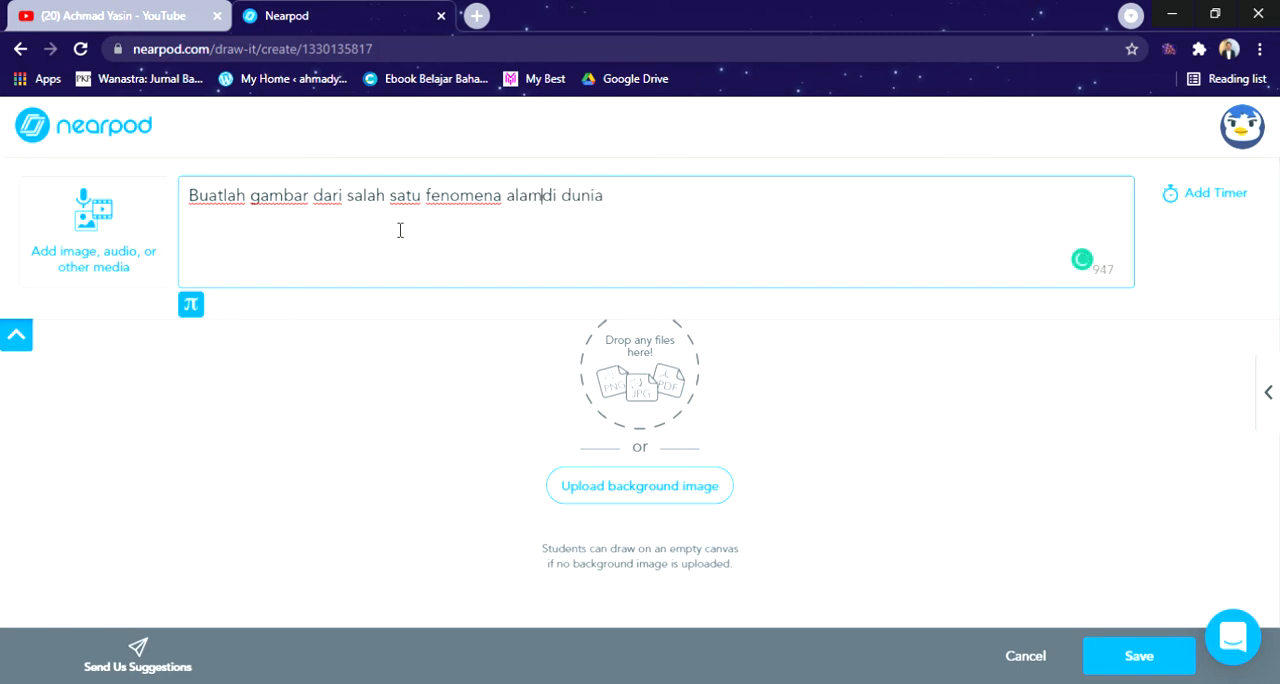
text(sosial y)
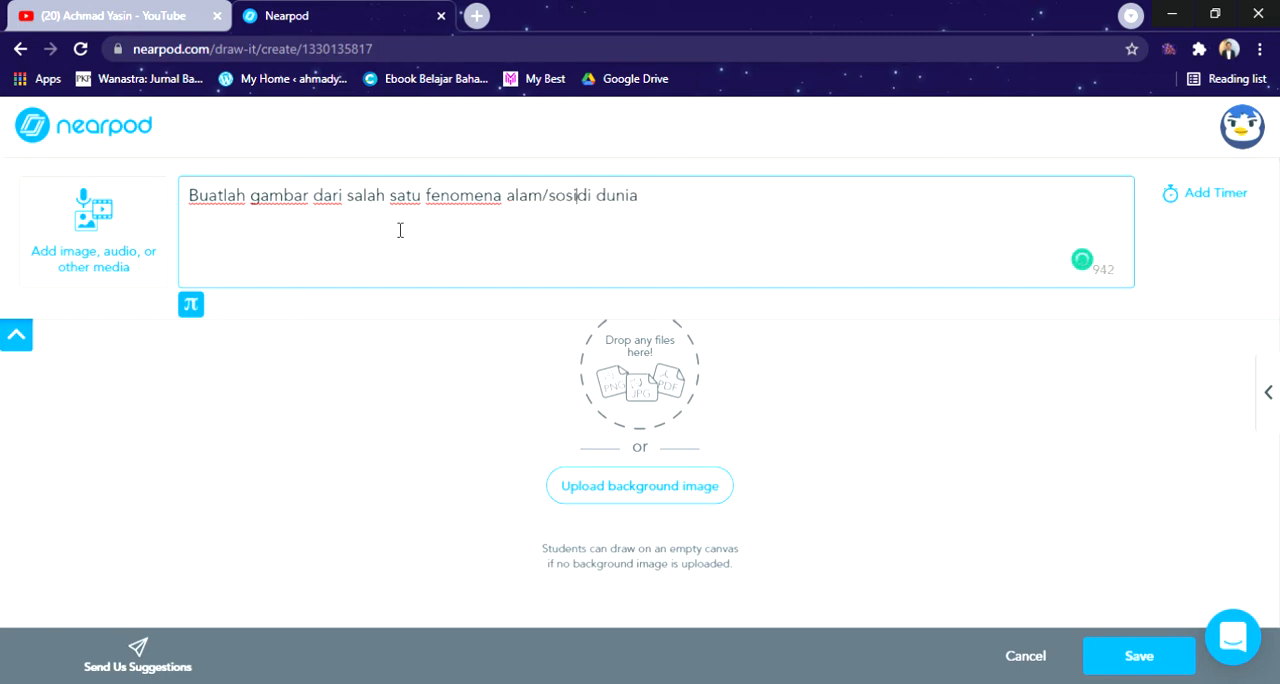
text(ang terjadi)
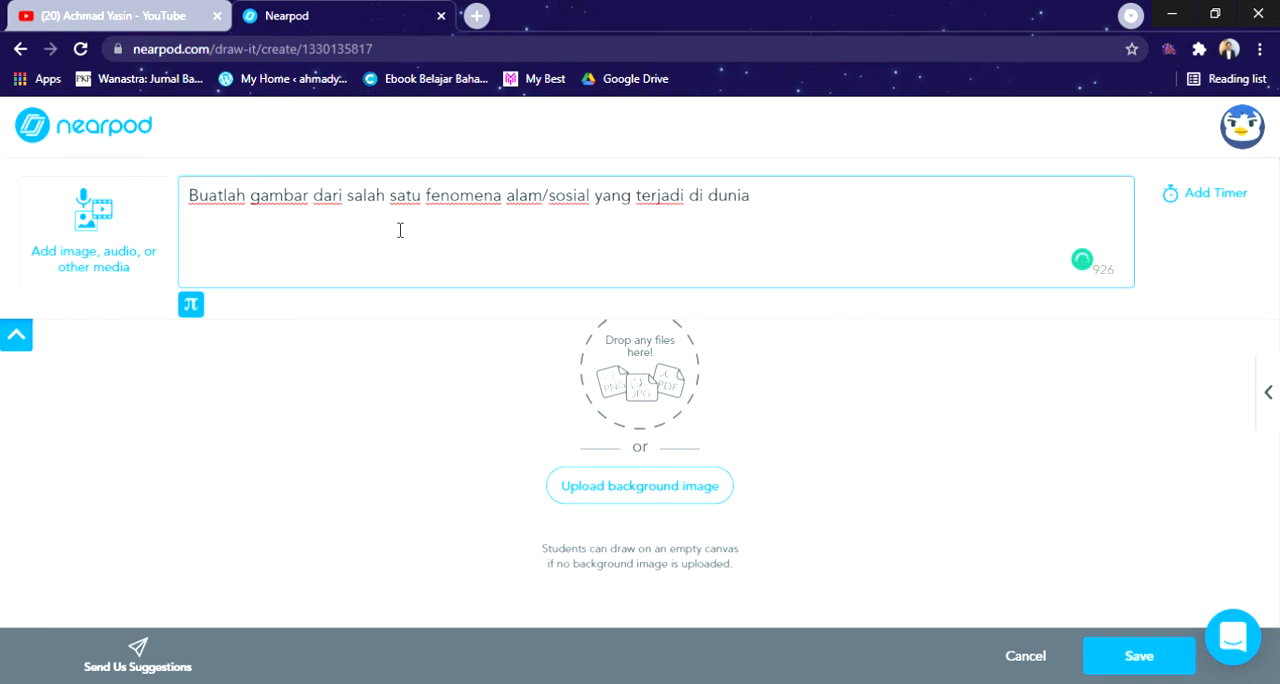
Step: Search the images for "background white", insert a plain white one as the drawing background and save the Draw It activity
click(640, 492)
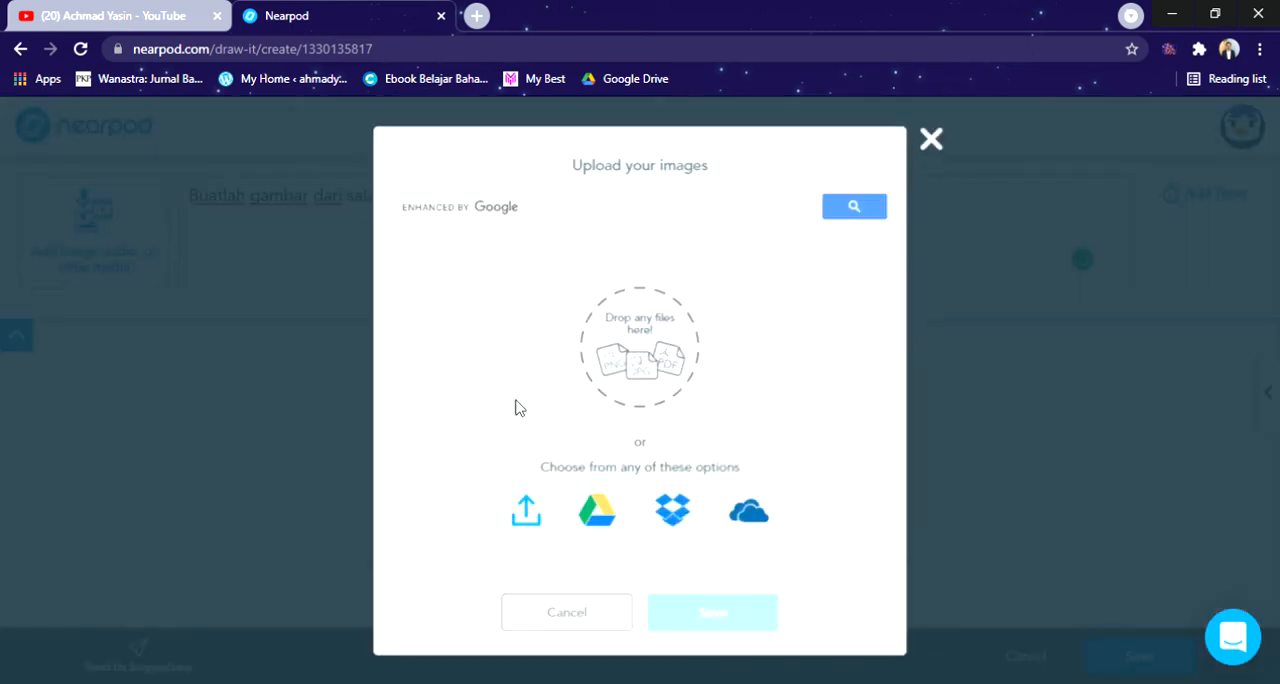
click(597, 217)
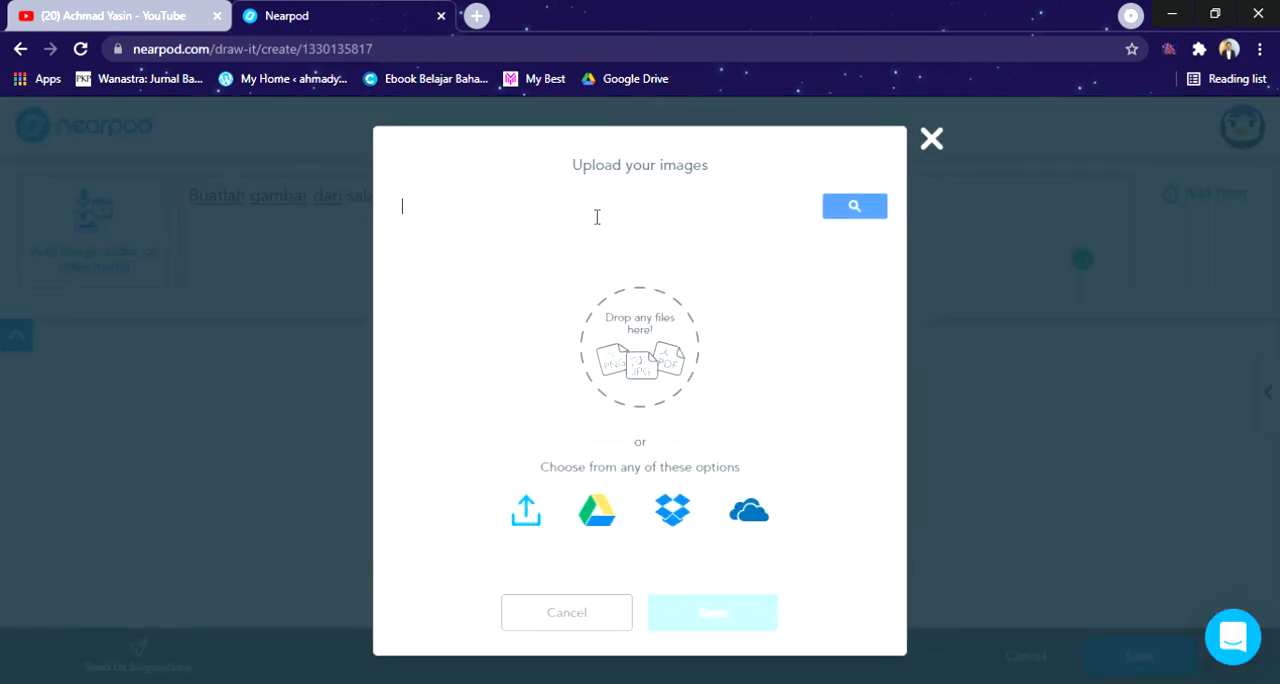
text(backgrou)
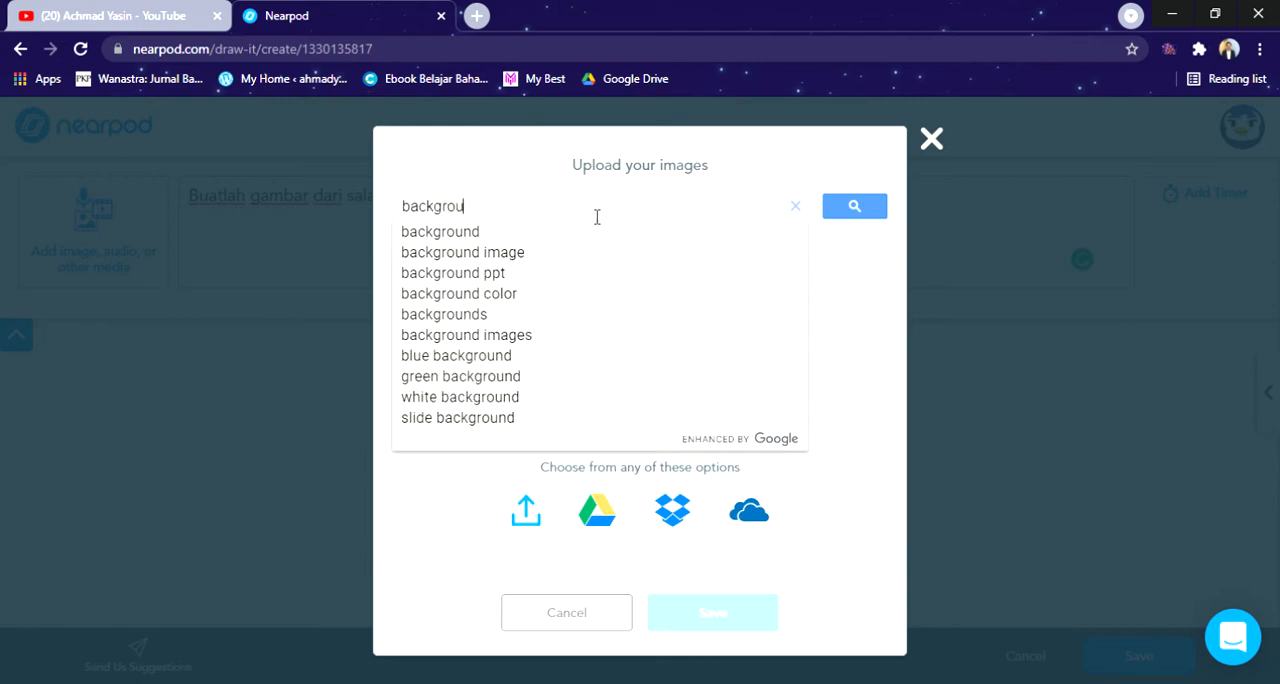
text(nd white)
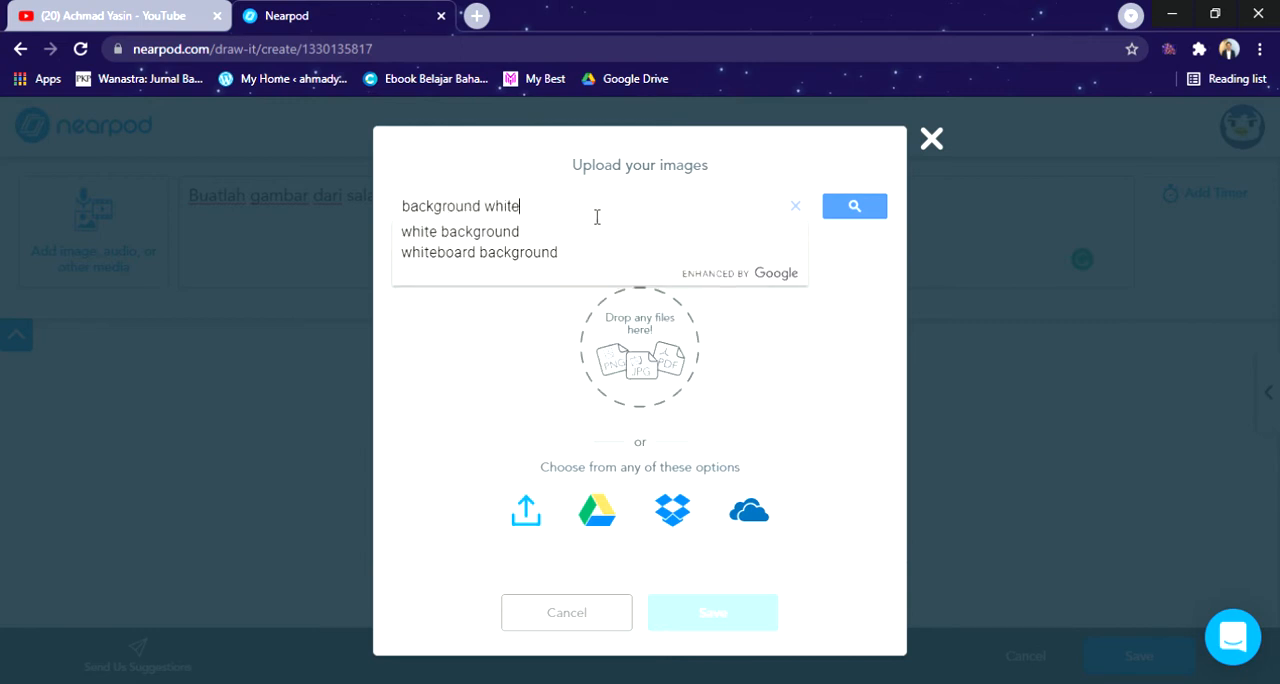
click(855, 206)
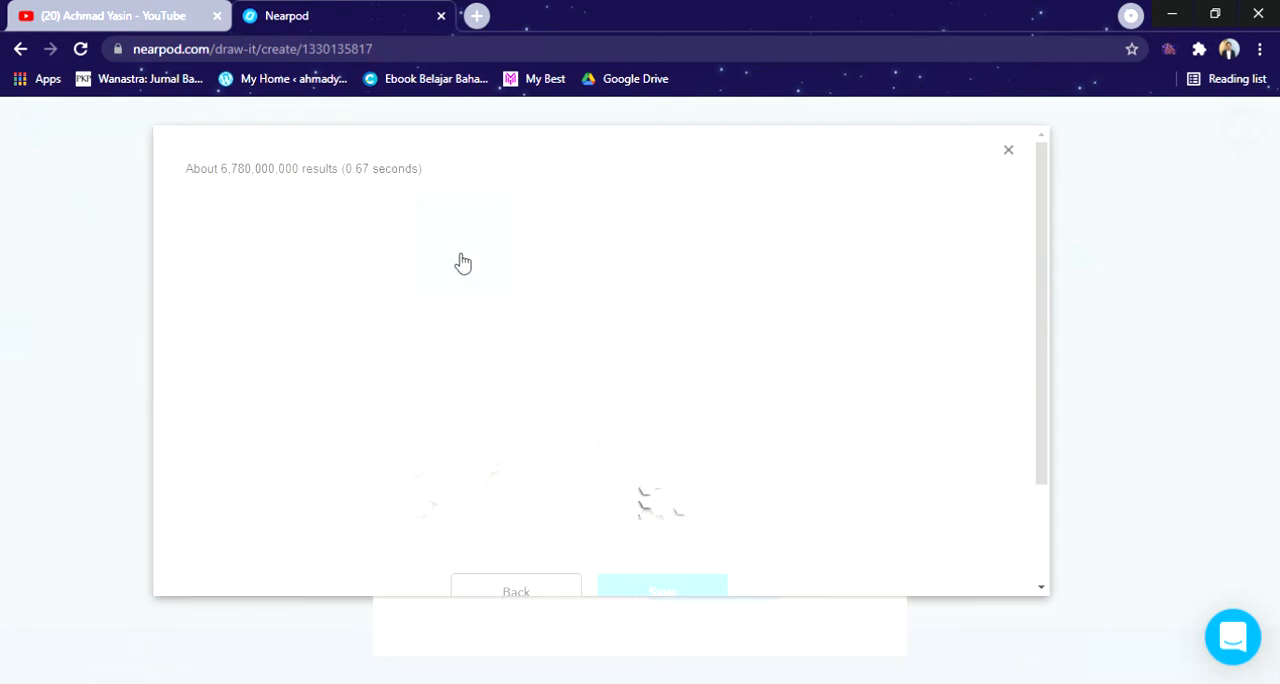
click(457, 263)
click(623, 588)
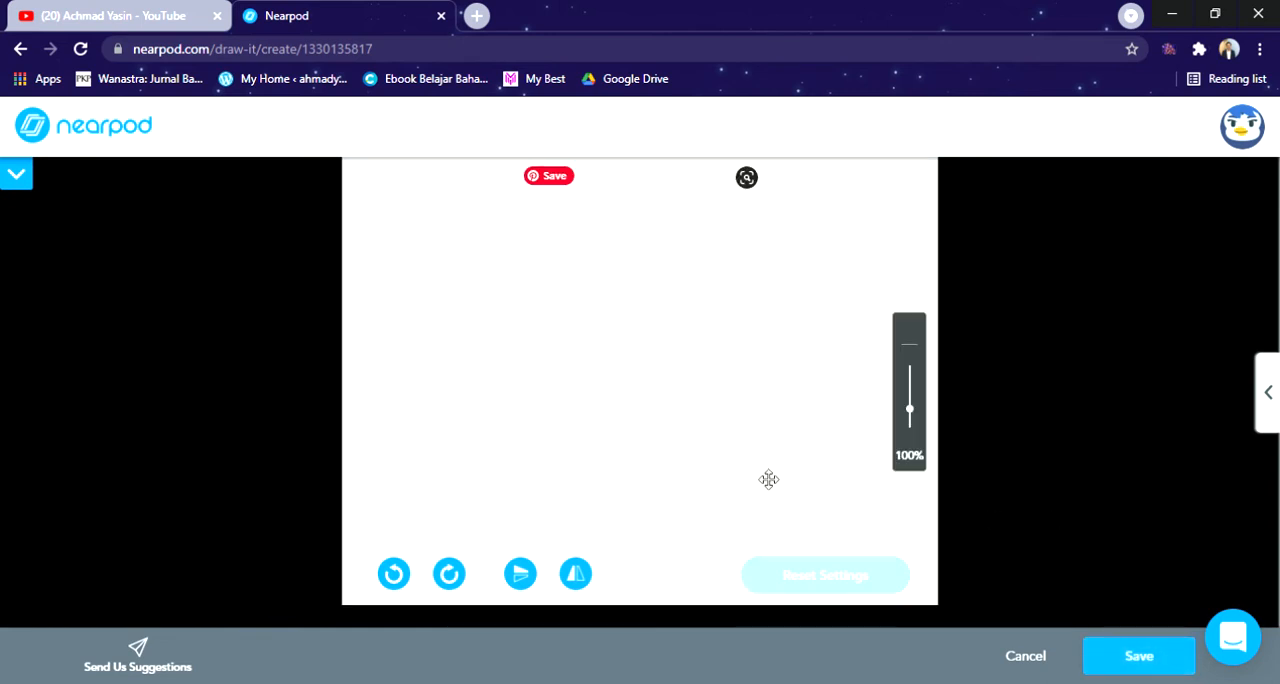
click(1136, 656)
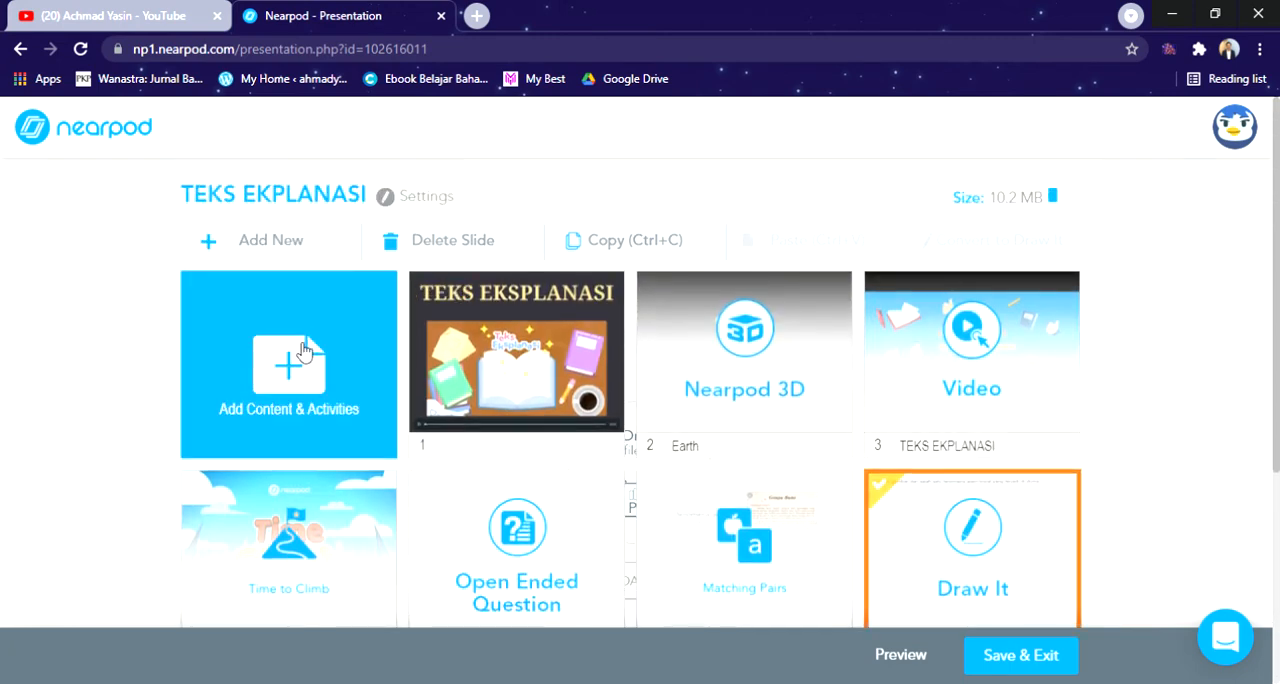
Step: Start a new Collaborate Board activity and choose the chalkboard style with white notepad paper
click(366, 318)
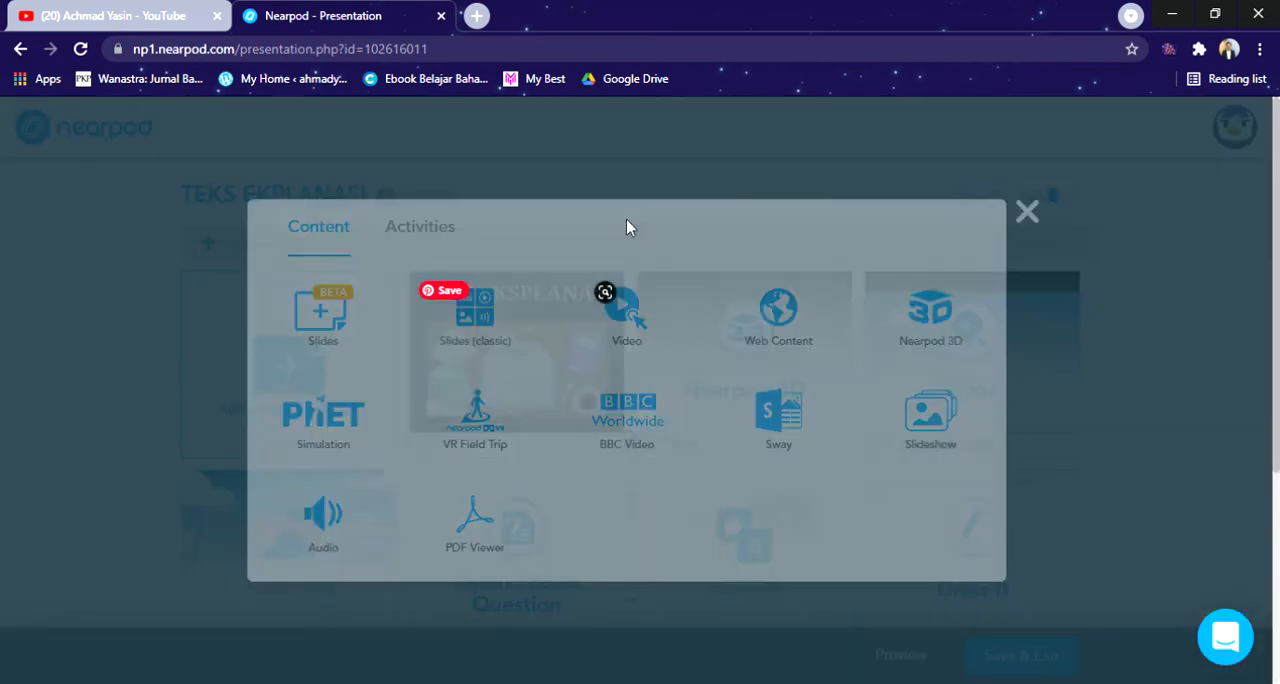
click(443, 241)
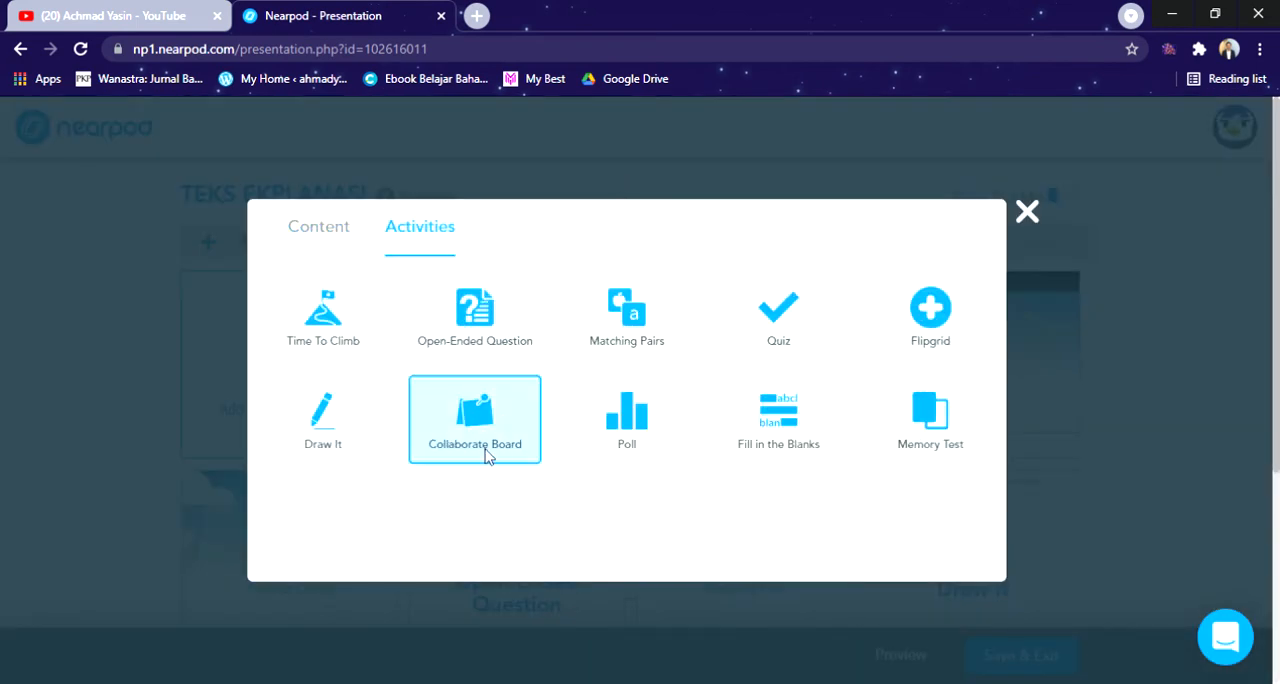
click(917, 415)
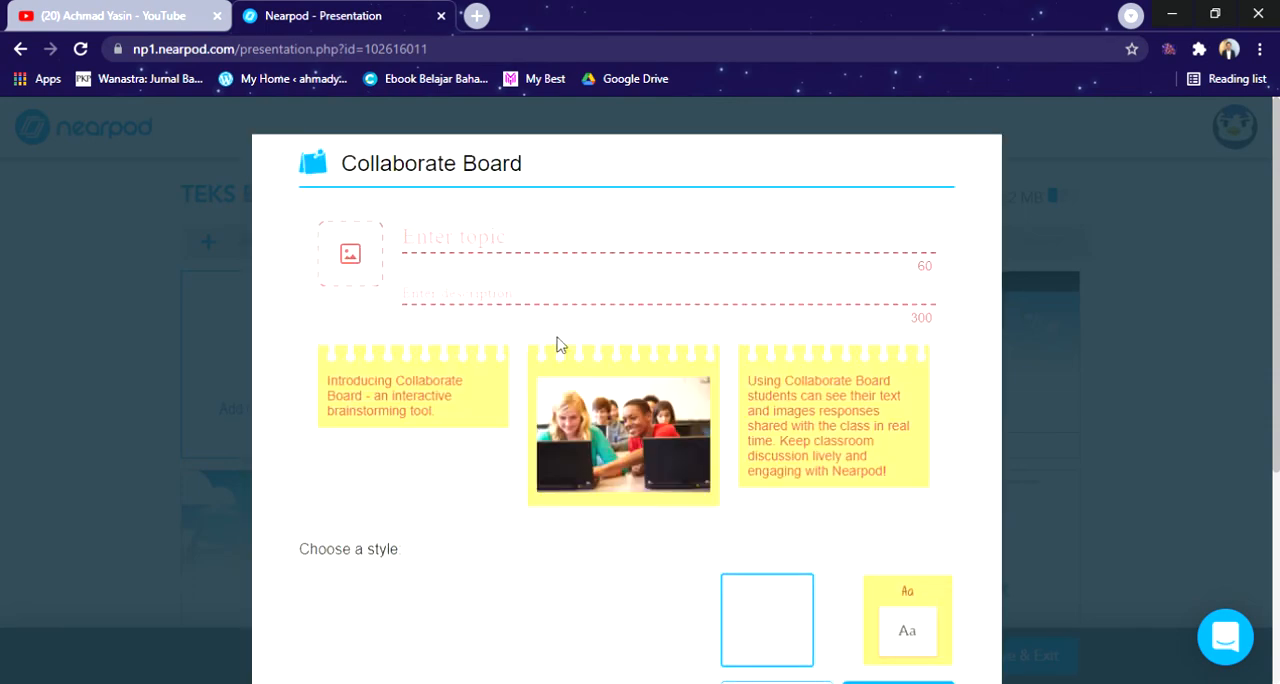
scroll(532, 363, down, 1)
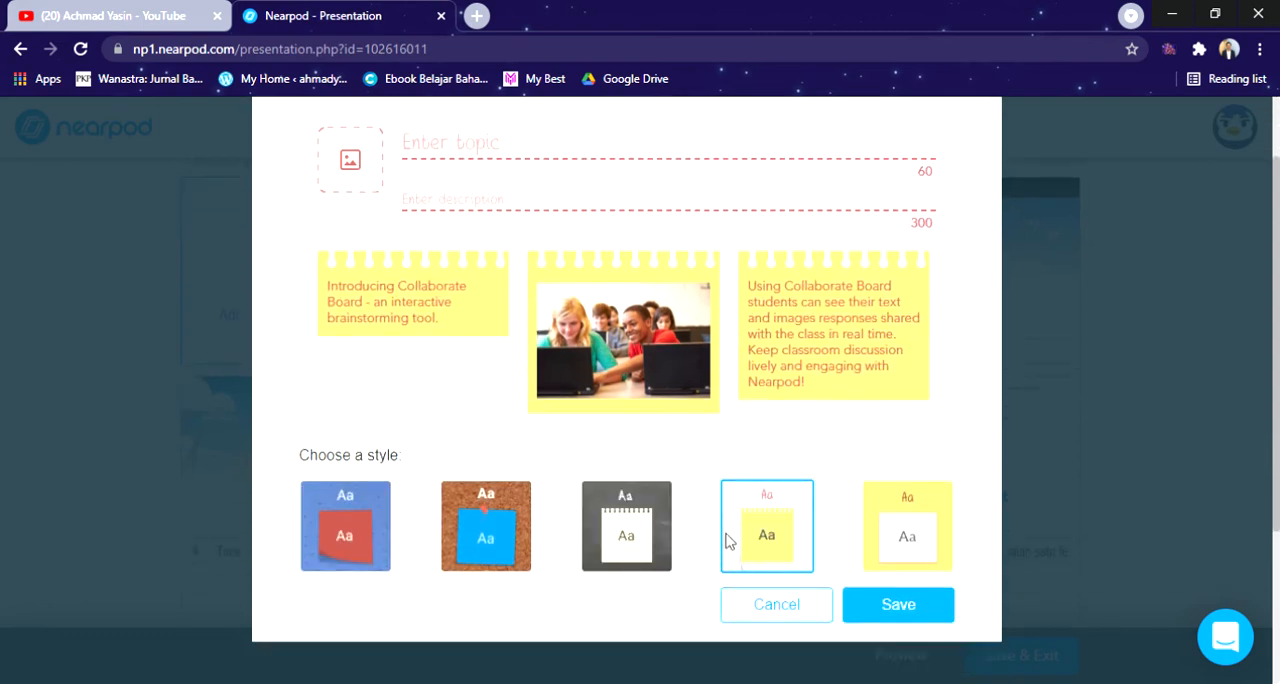
click(647, 525)
scroll(660, 500, up, 1)
scroll(657, 480, down, 2)
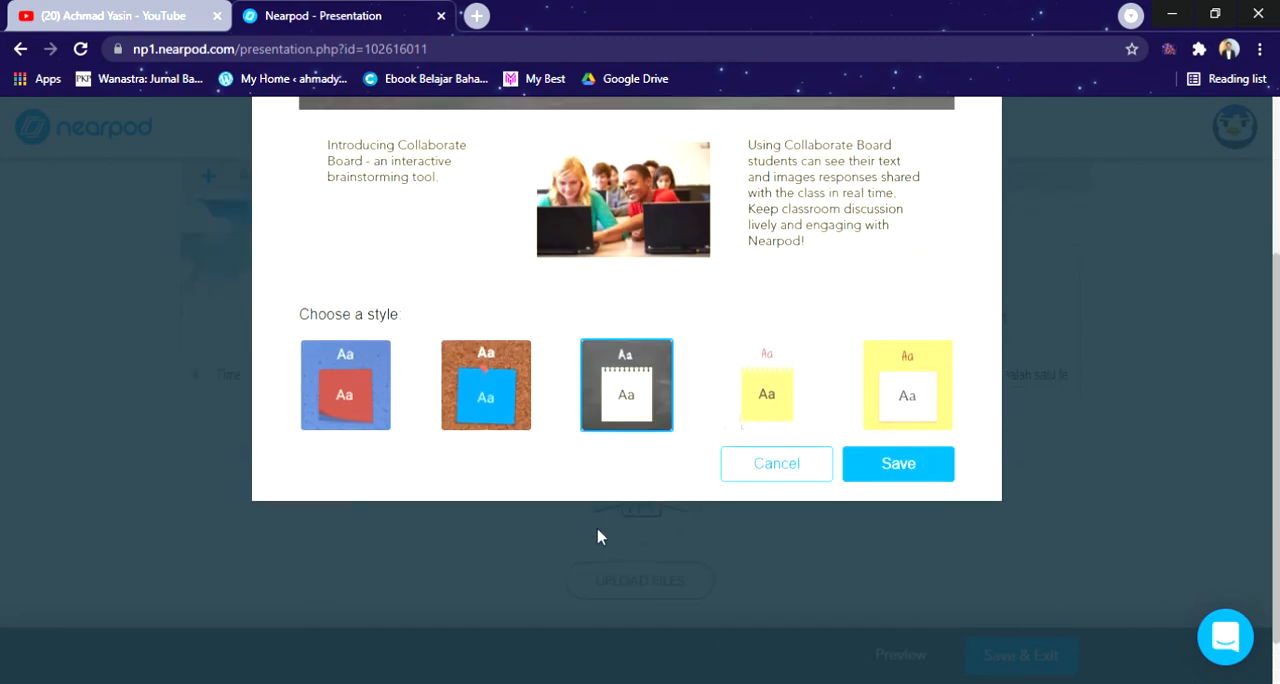
scroll(600, 534, up, 2)
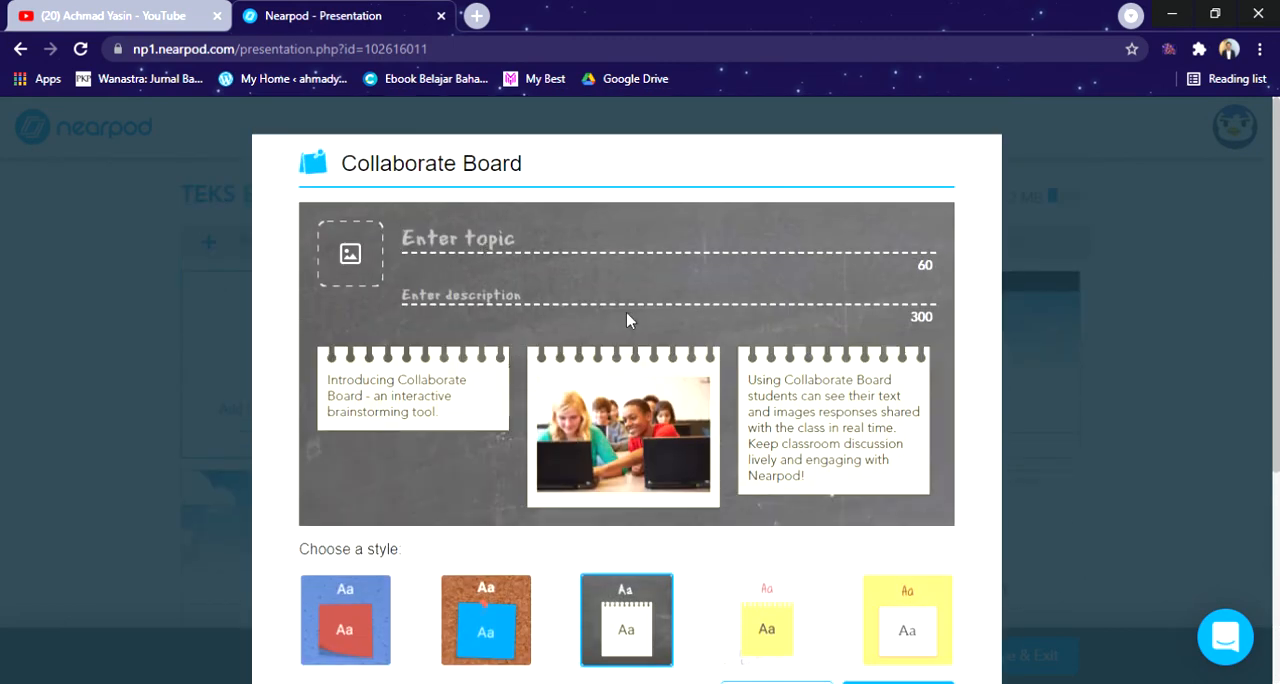
Step: Enter "TEKS EKPLANASI" as the board's topic and "Berikan tanggapan kalian tentang Teks eksplanasi" as its description
text(TE)
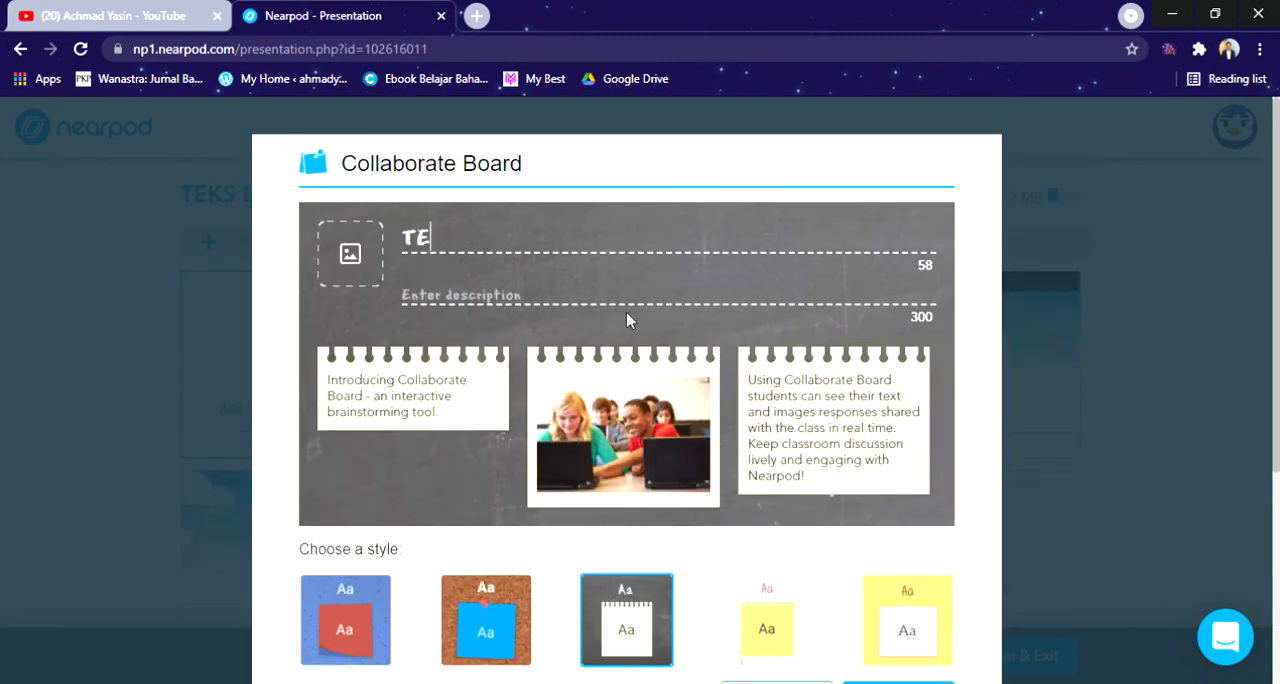
text(KS EKPALNASI)
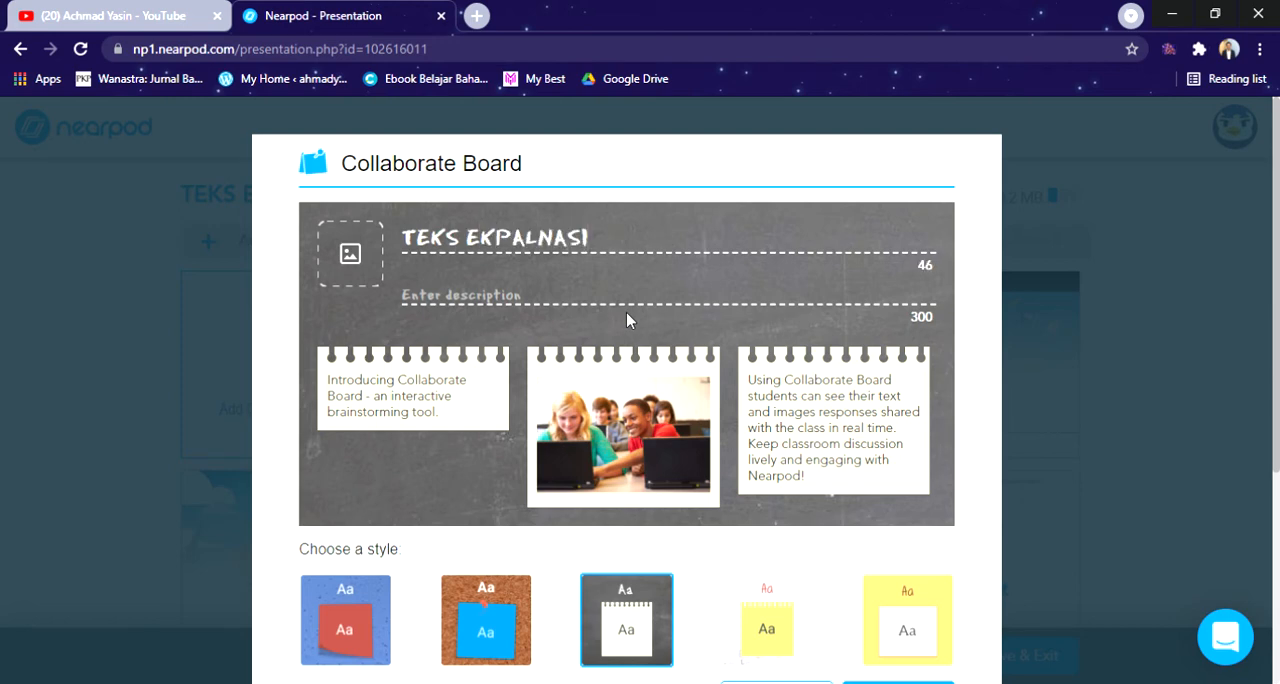
click(549, 305)
text(Berik)
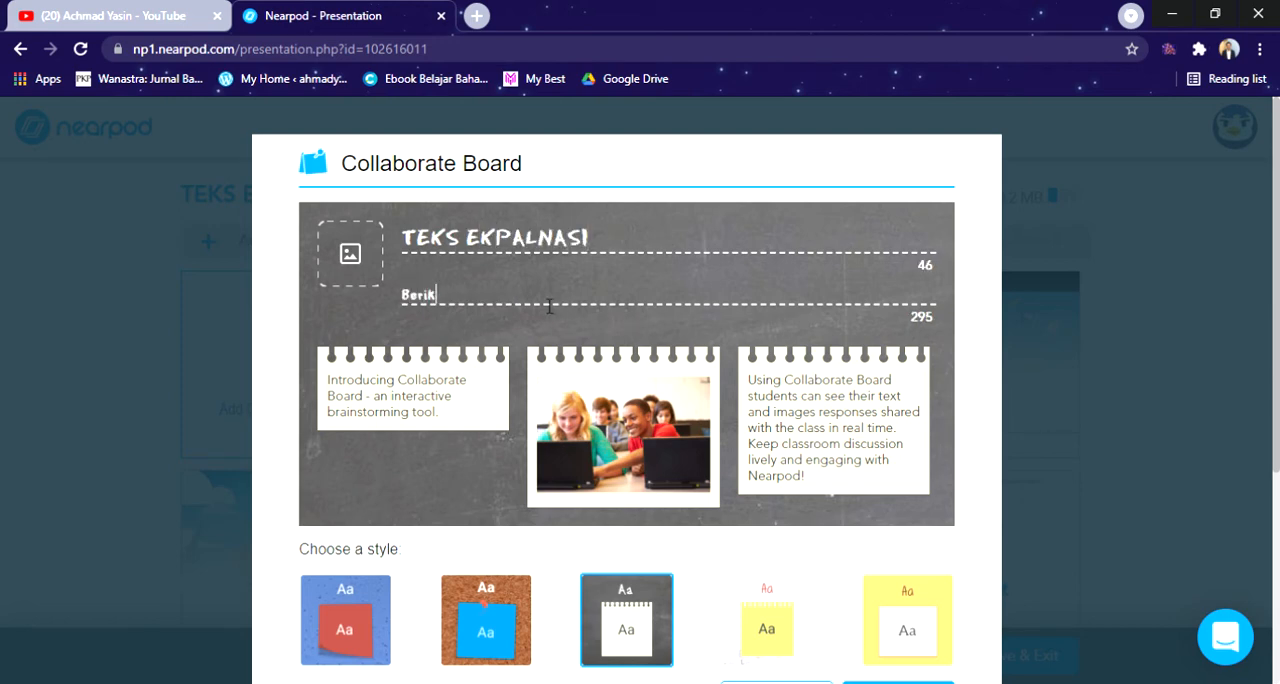
text(an tanggapan)
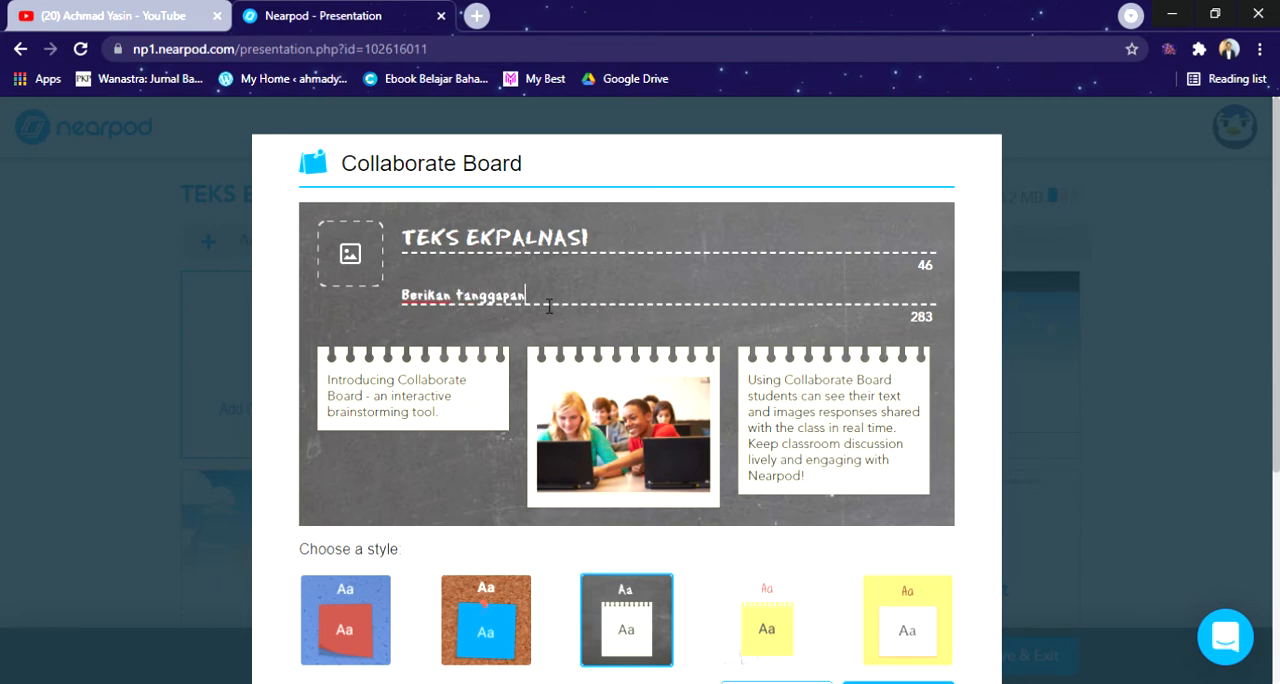
text( aalian tentang)
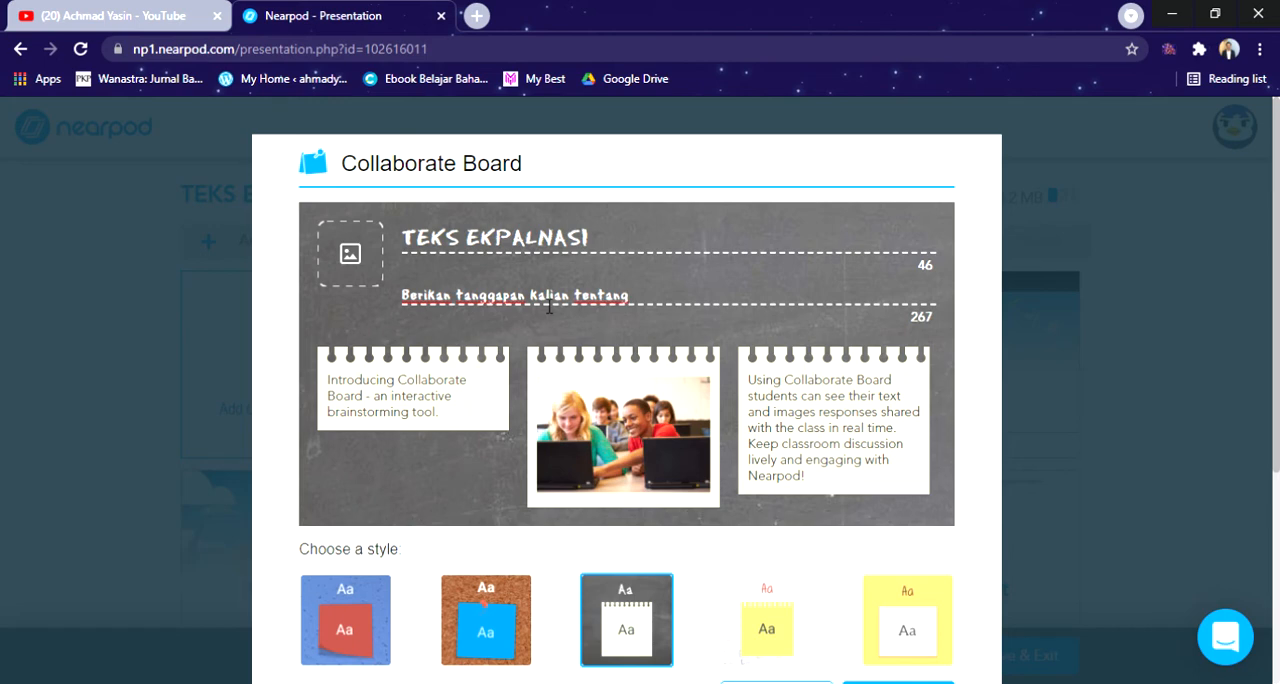
click(538, 246)
key(BackSpace)
key(BackSpace)
text(LA)
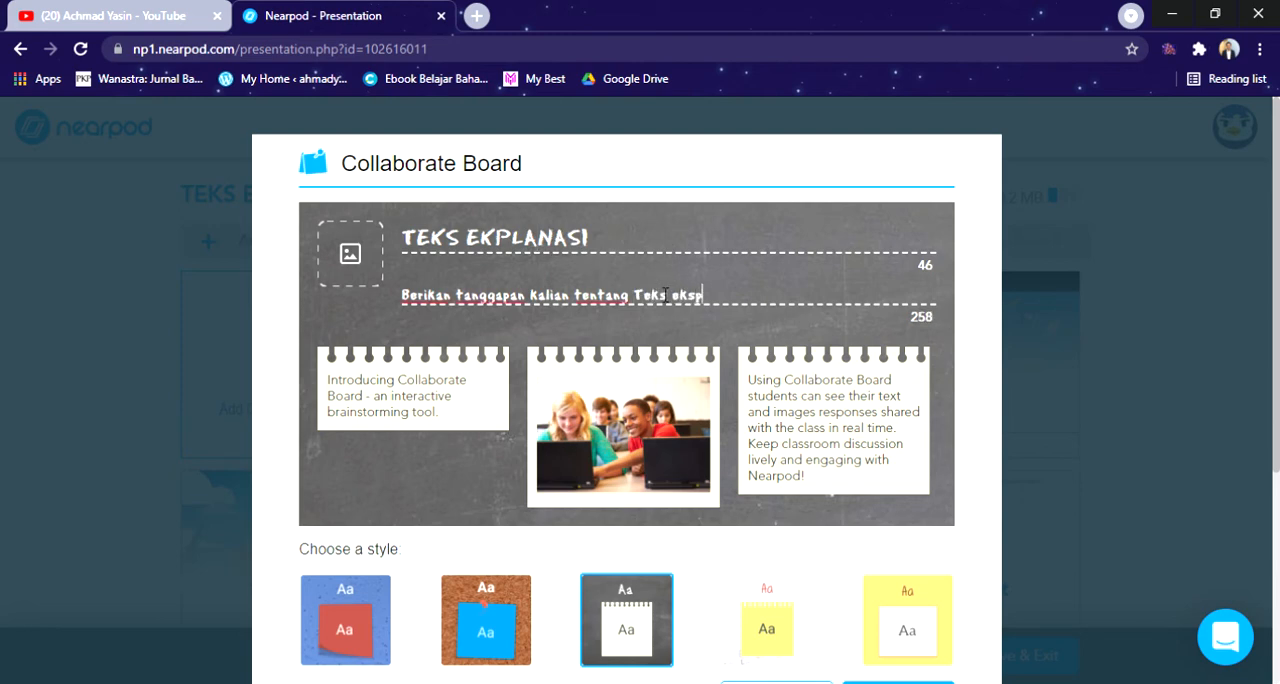
text(lanasi)
Step: Search the images for "teks eksplanasi" and insert the dark blue "Pengertian, Struktur dan Contoh Lengkap" picture as the board's topic image
click(362, 258)
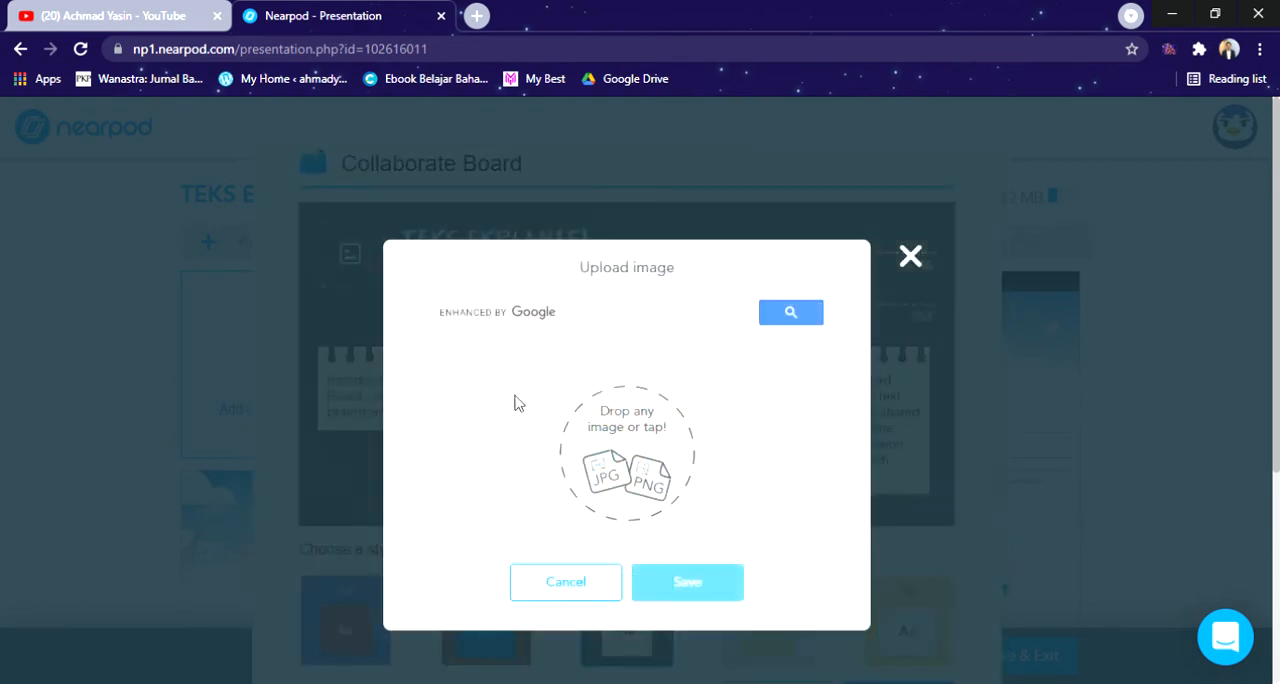
click(548, 312)
text(teks eksplanasi)
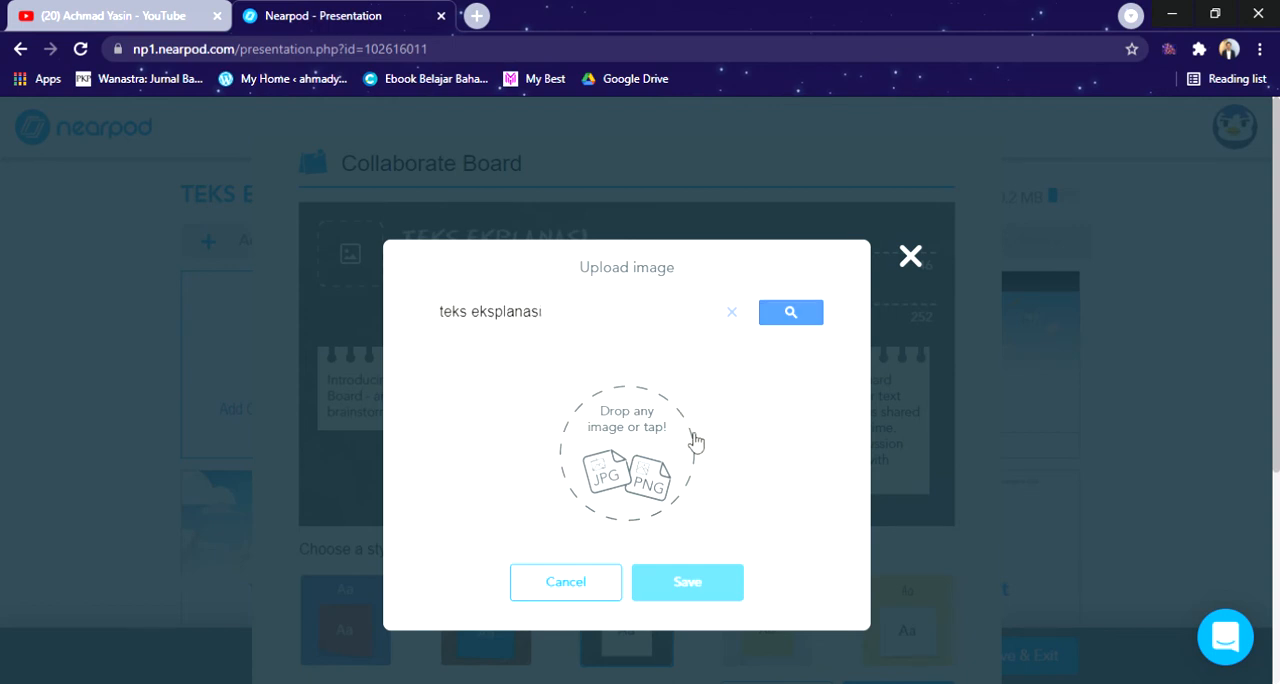
key(Return)
scroll(700, 390, down, 5)
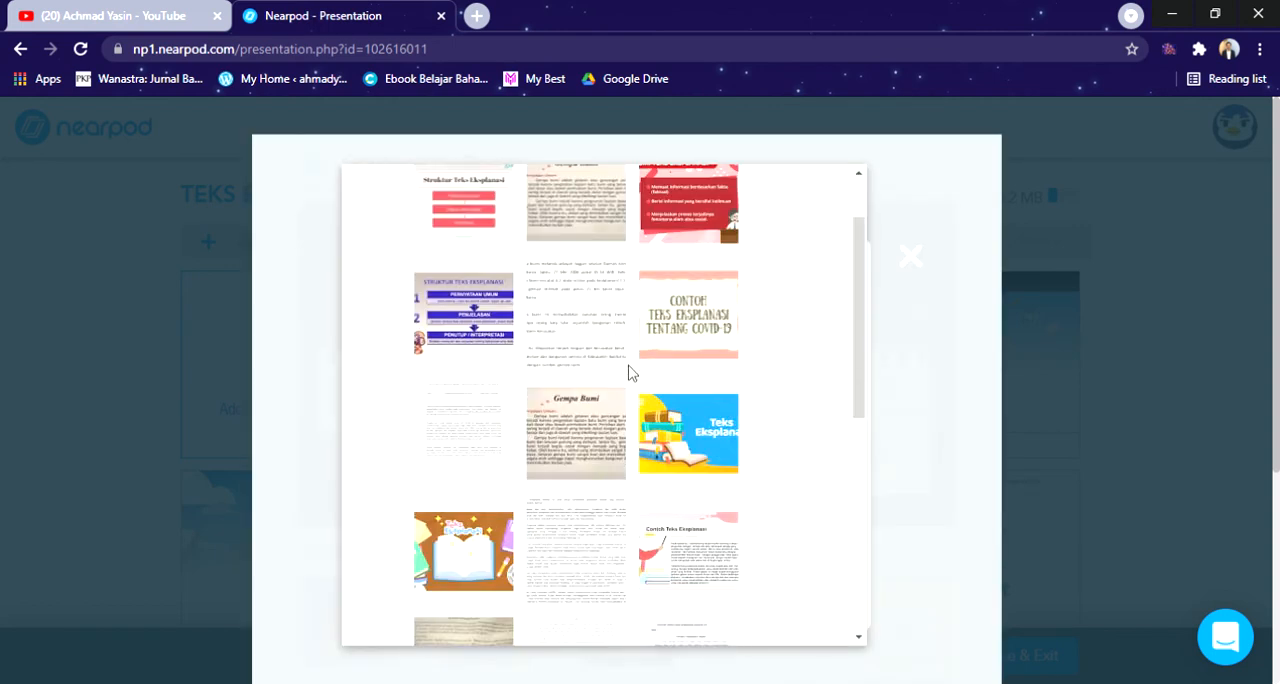
scroll(650, 415, down, 2)
click(491, 323)
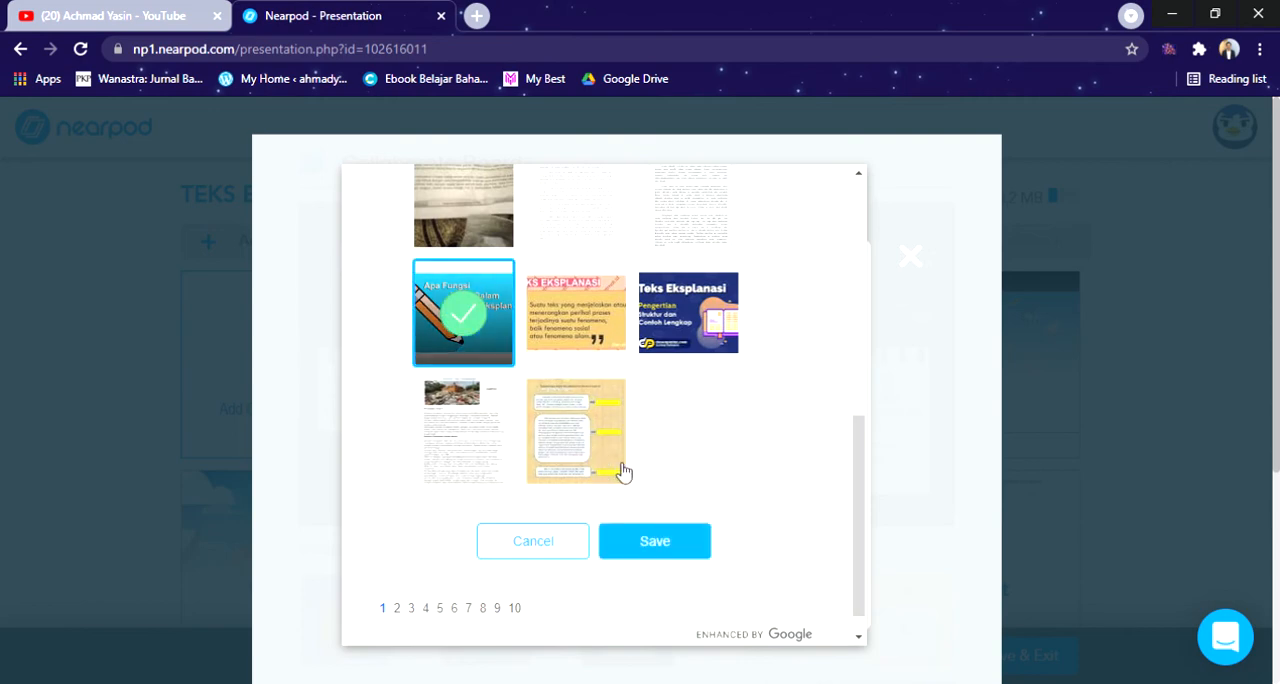
click(688, 313)
click(677, 548)
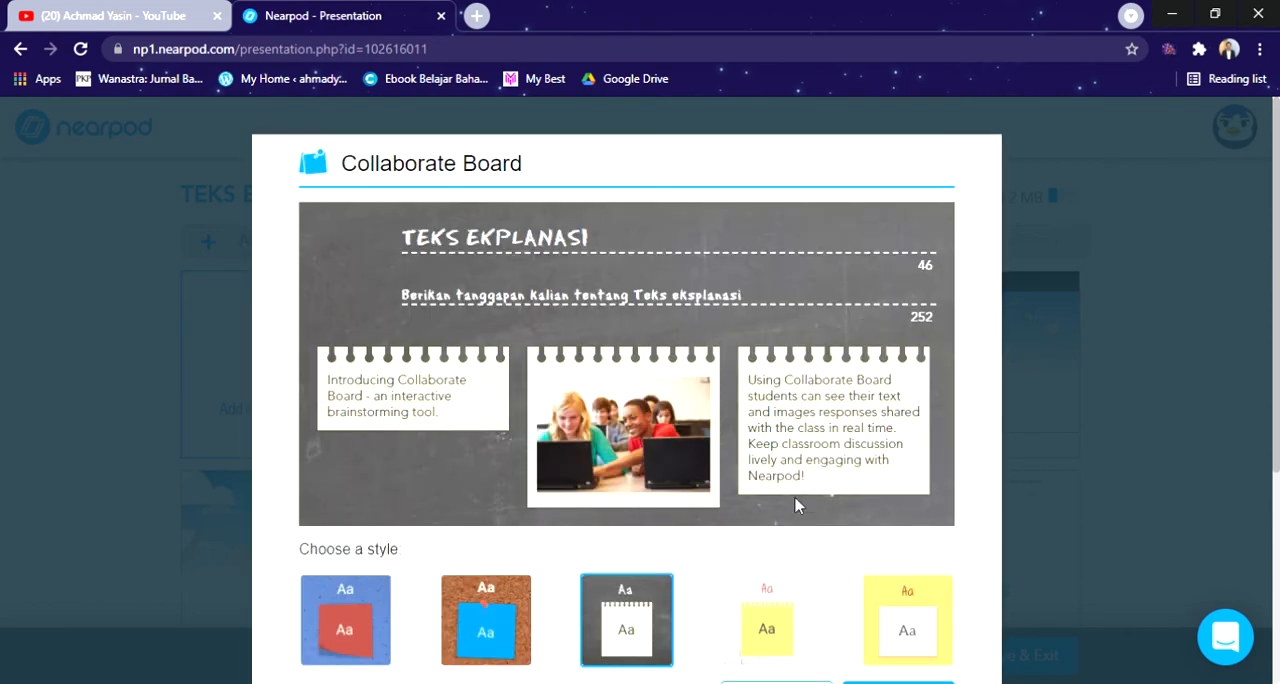
Step: Save the Collaborate Board activity to the lesson
scroll(905, 548, down, 3)
click(908, 420)
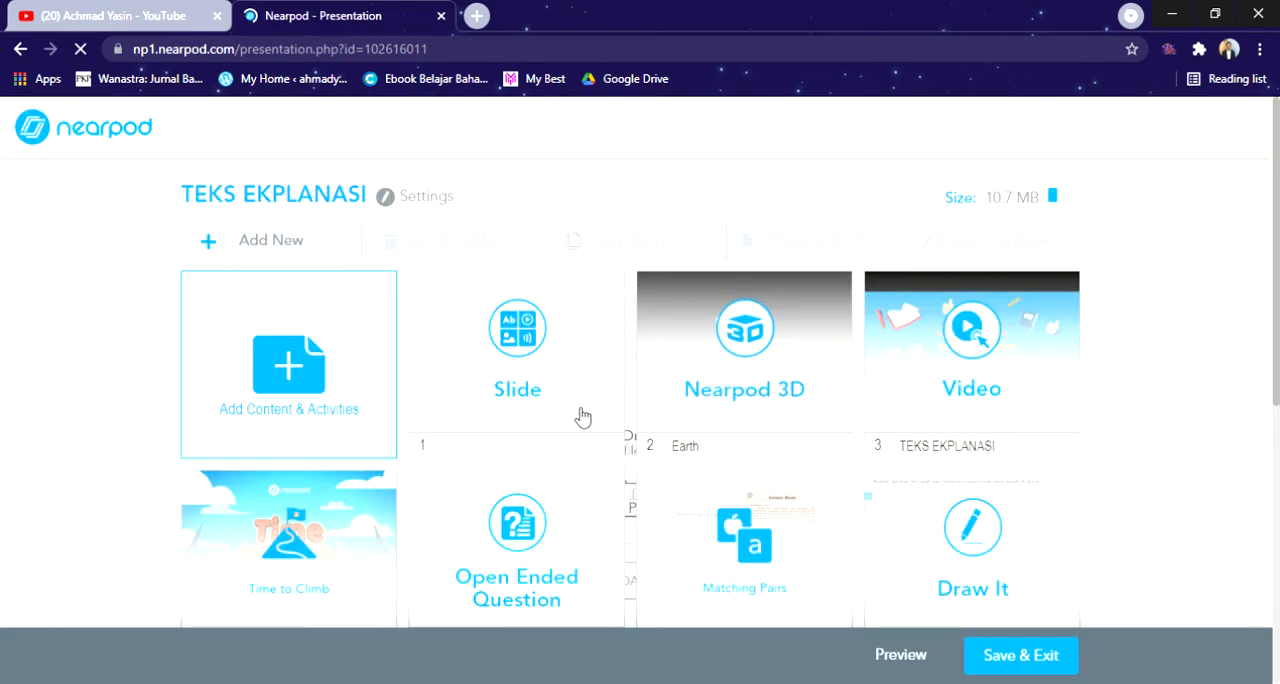
scroll(645, 422, down, 3)
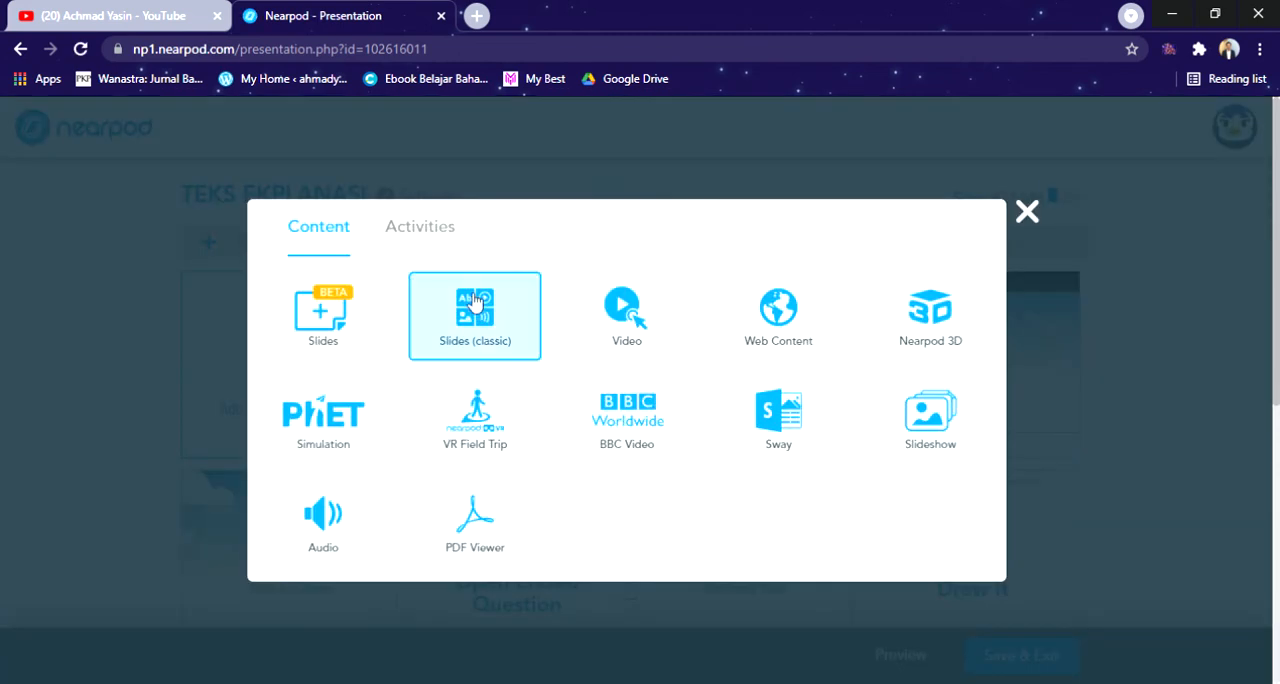
Step: Start a new Poll activity and enter "Teks eksplanasi membahas tentang membuat sesuatu" as its question
click(447, 226)
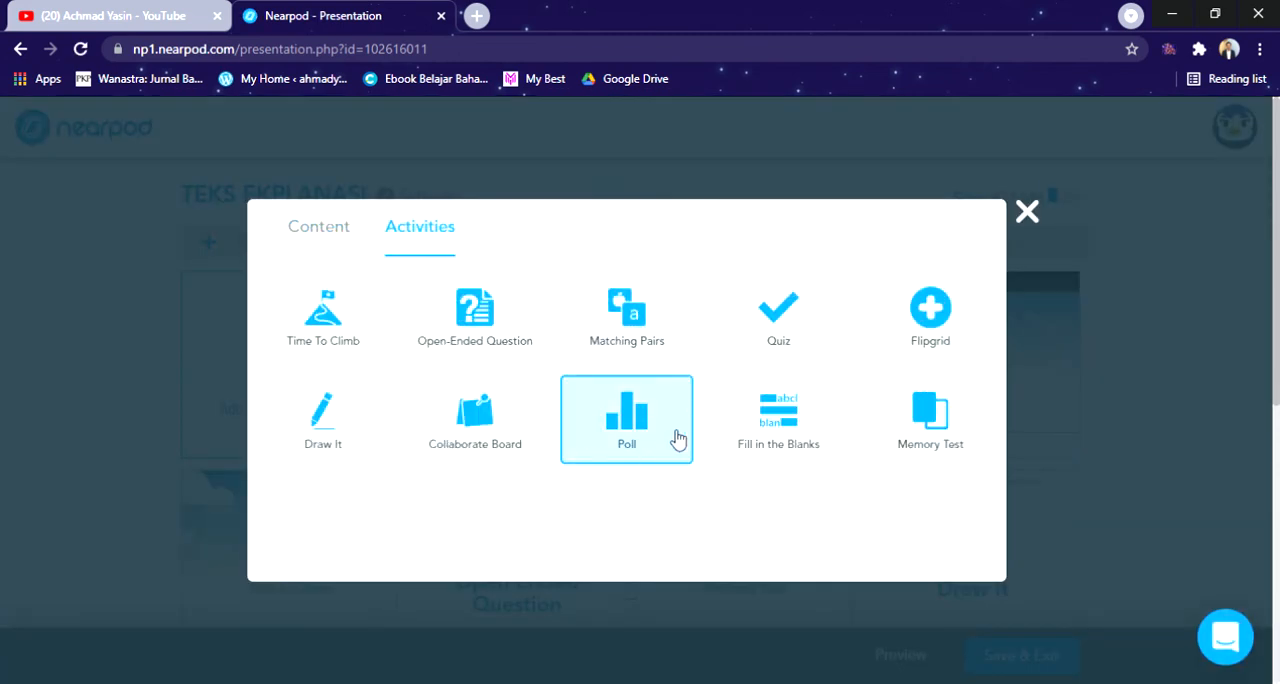
click(660, 458)
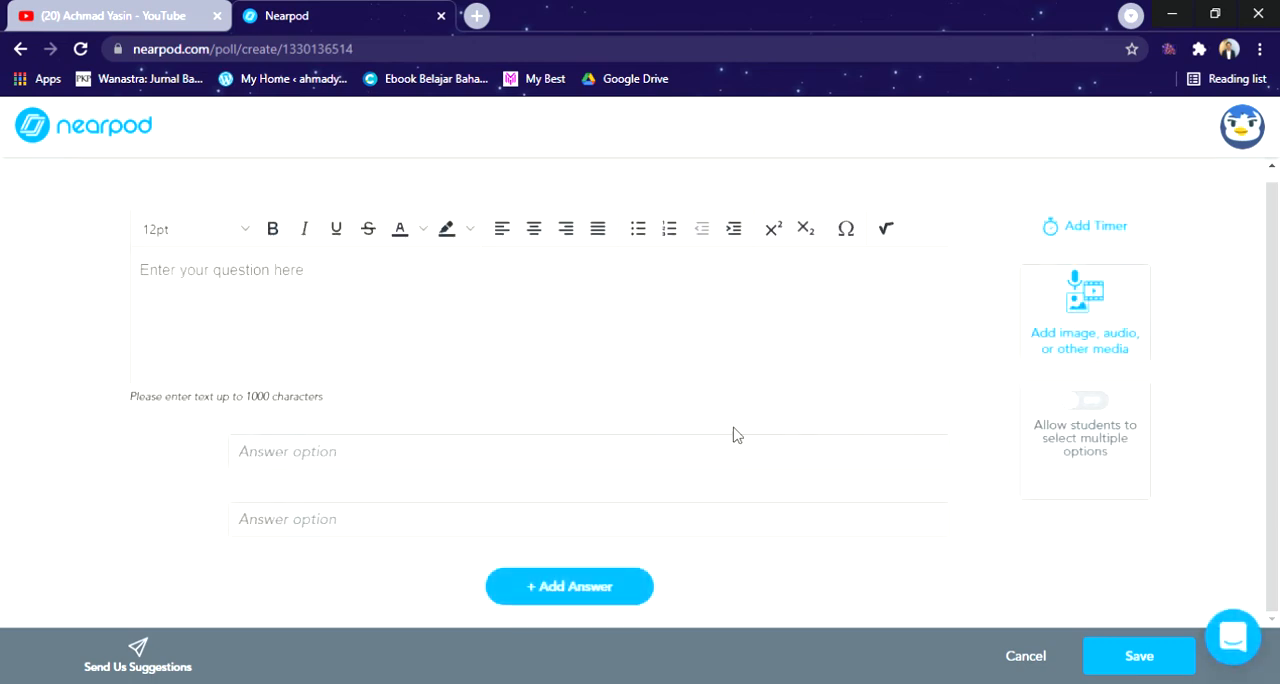
click(367, 462)
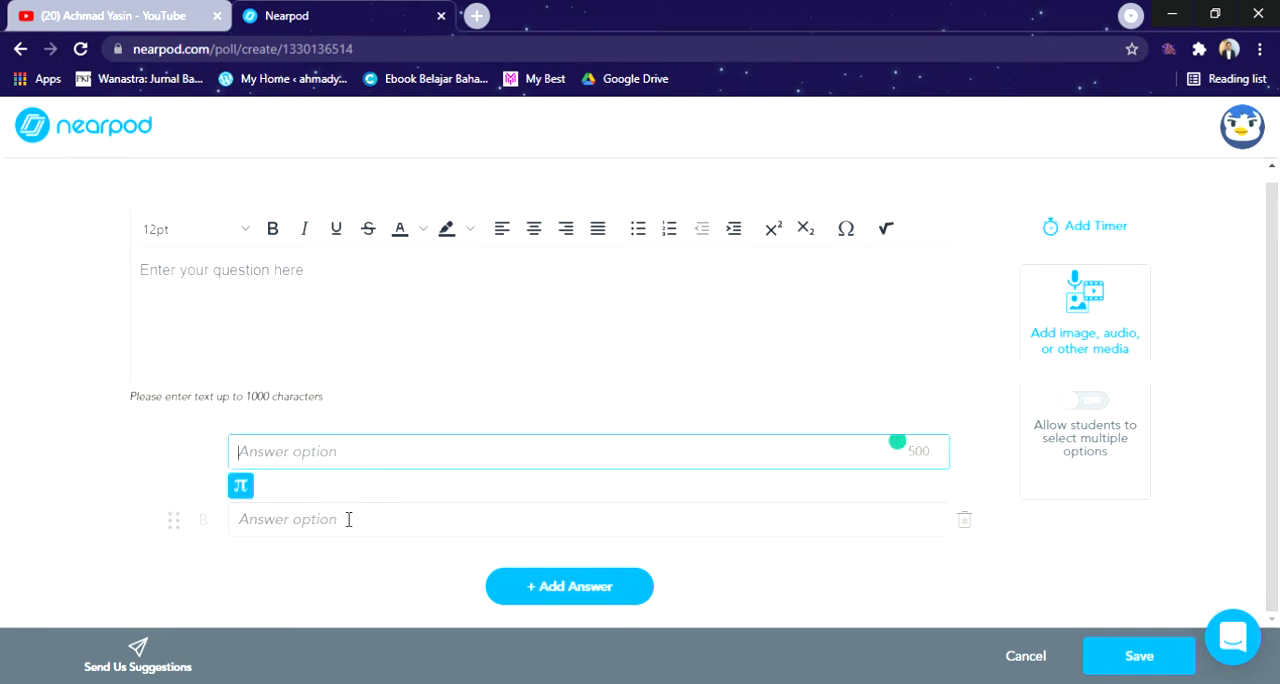
click(396, 277)
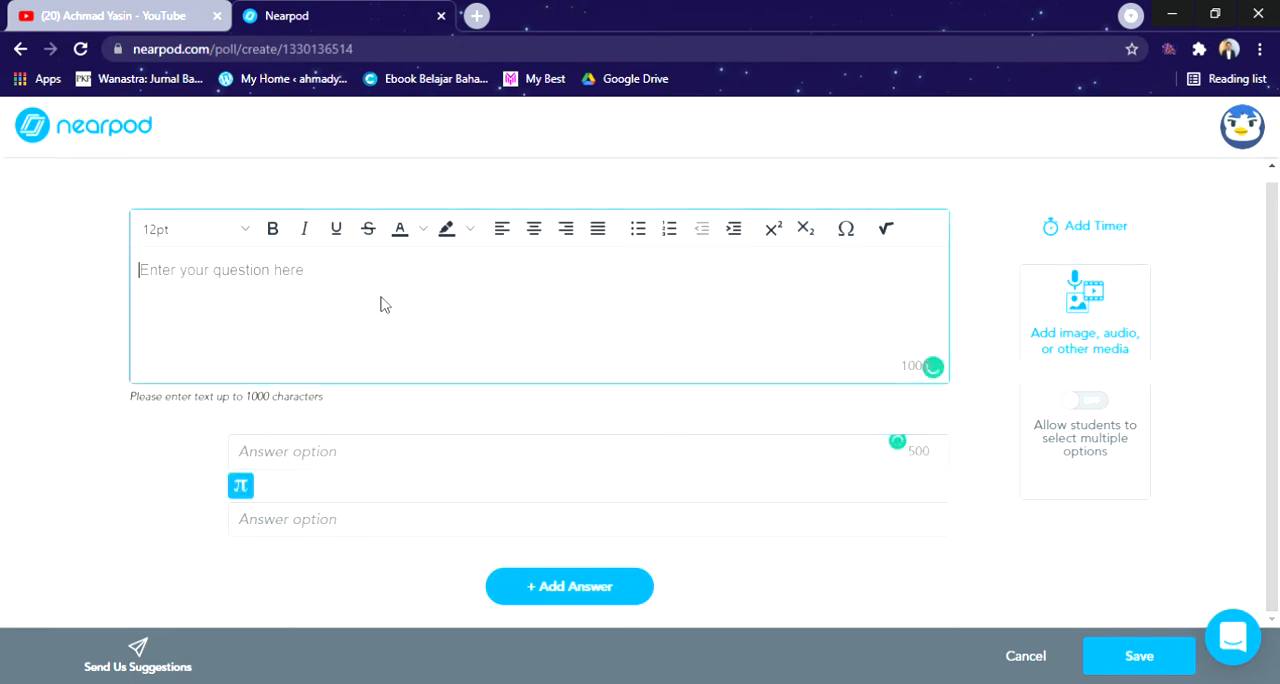
text(T)
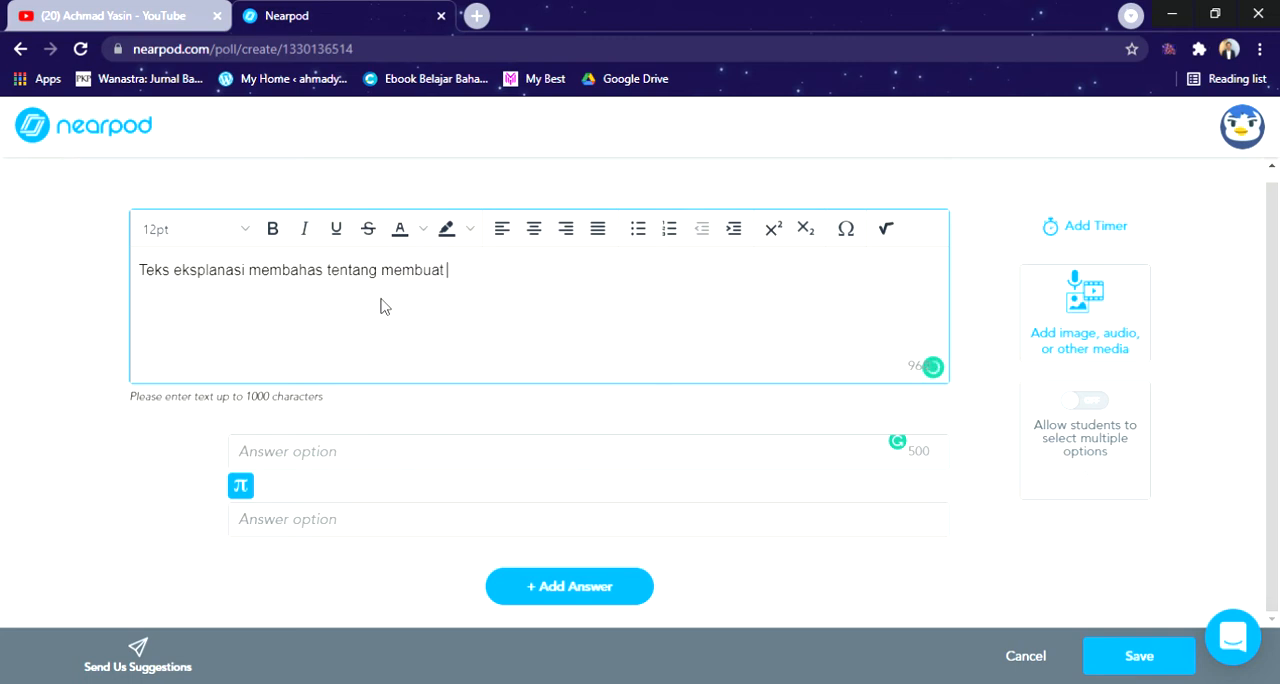
Step: Fill in the poll's two answer options with "tidak" and "ya" and save the poll to the lesson
click(351, 456)
text(tidak)
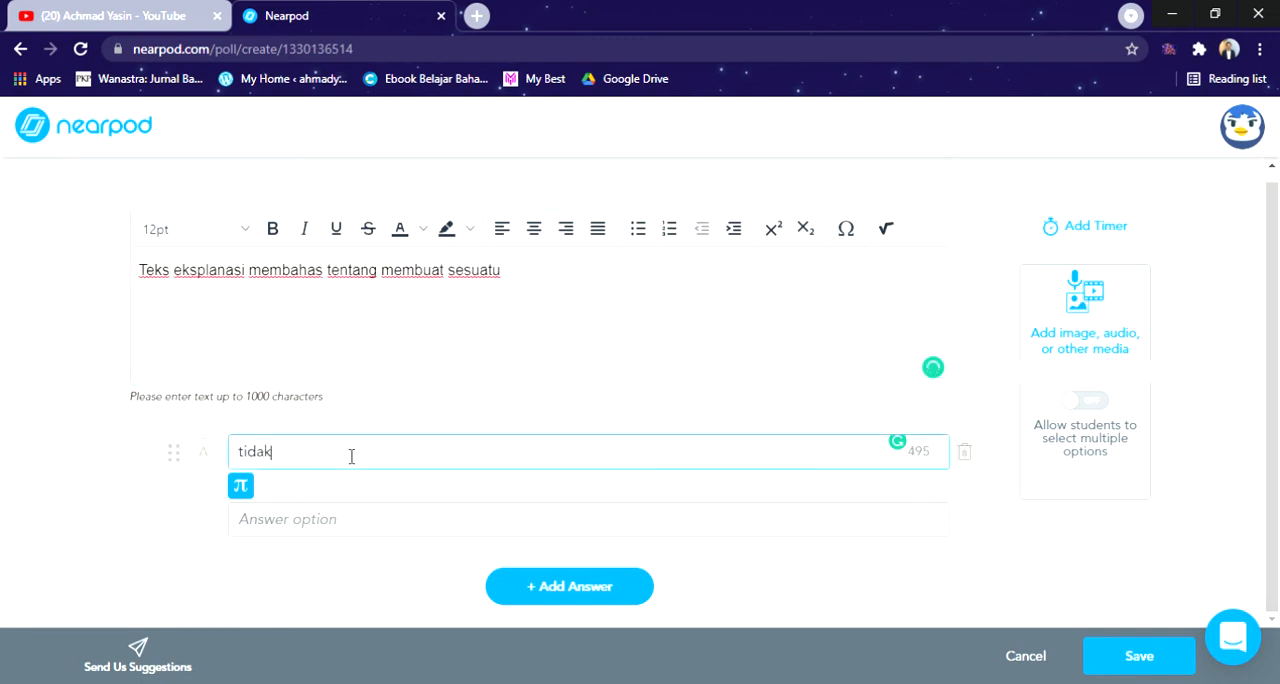
click(348, 531)
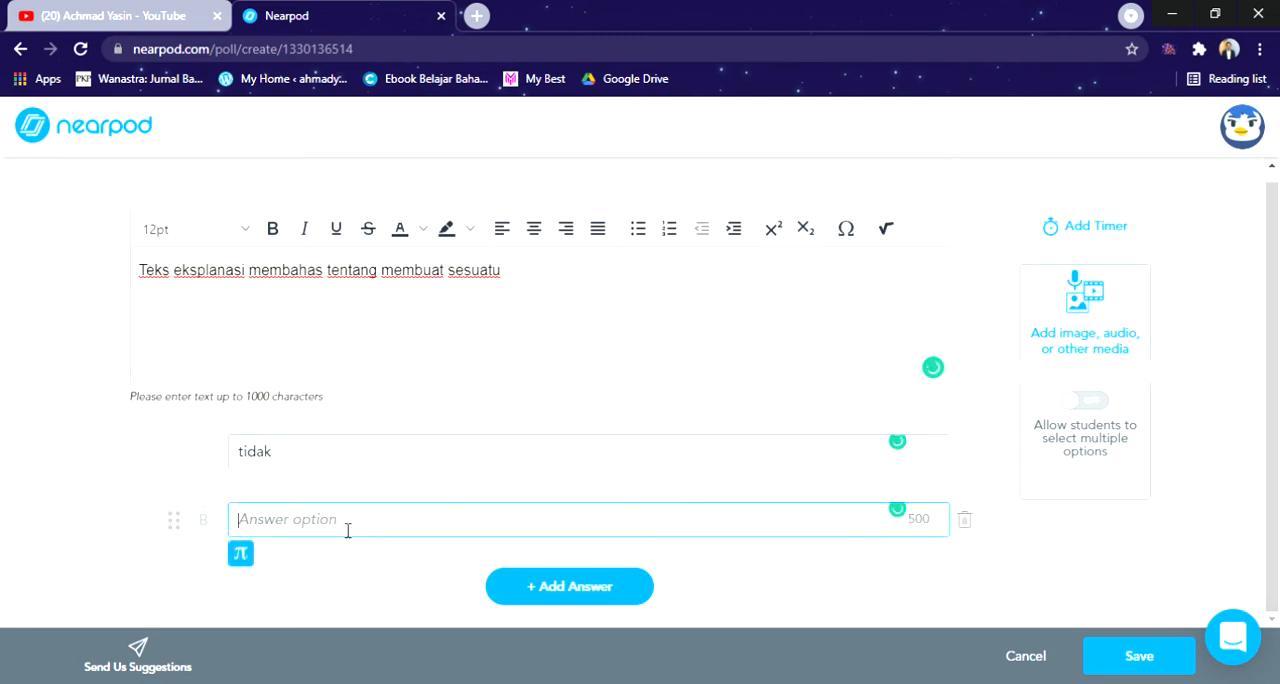
text(ya)
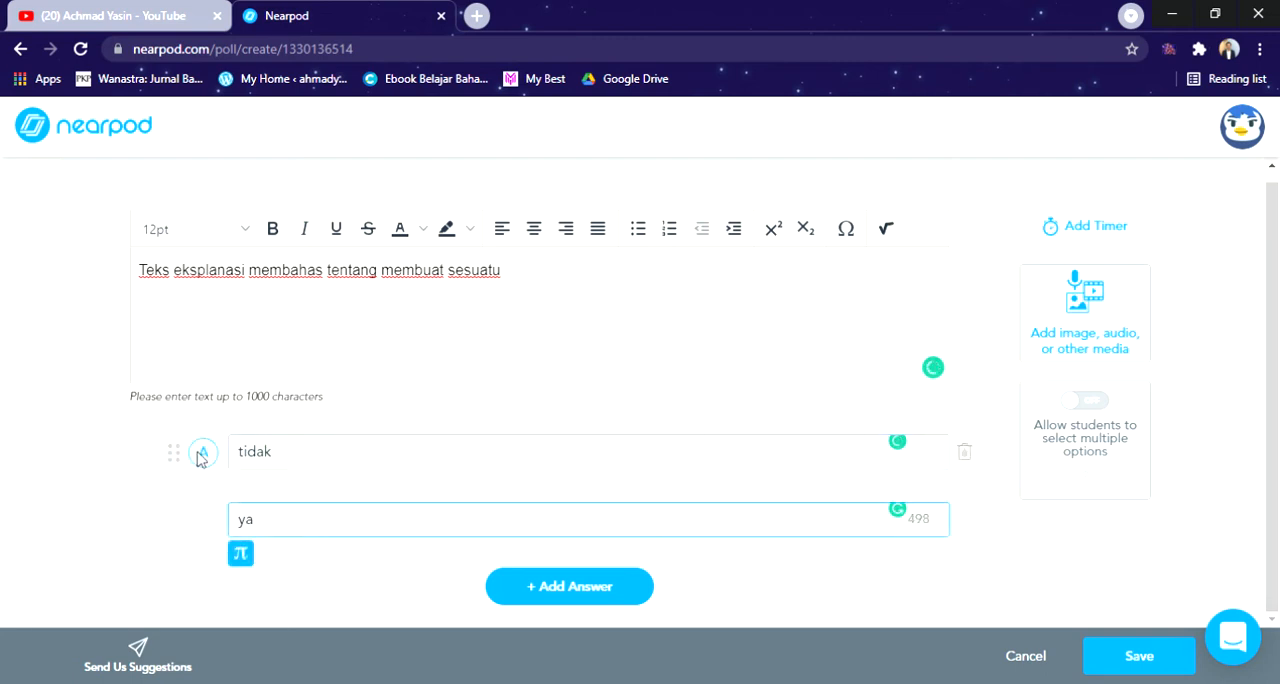
click(203, 460)
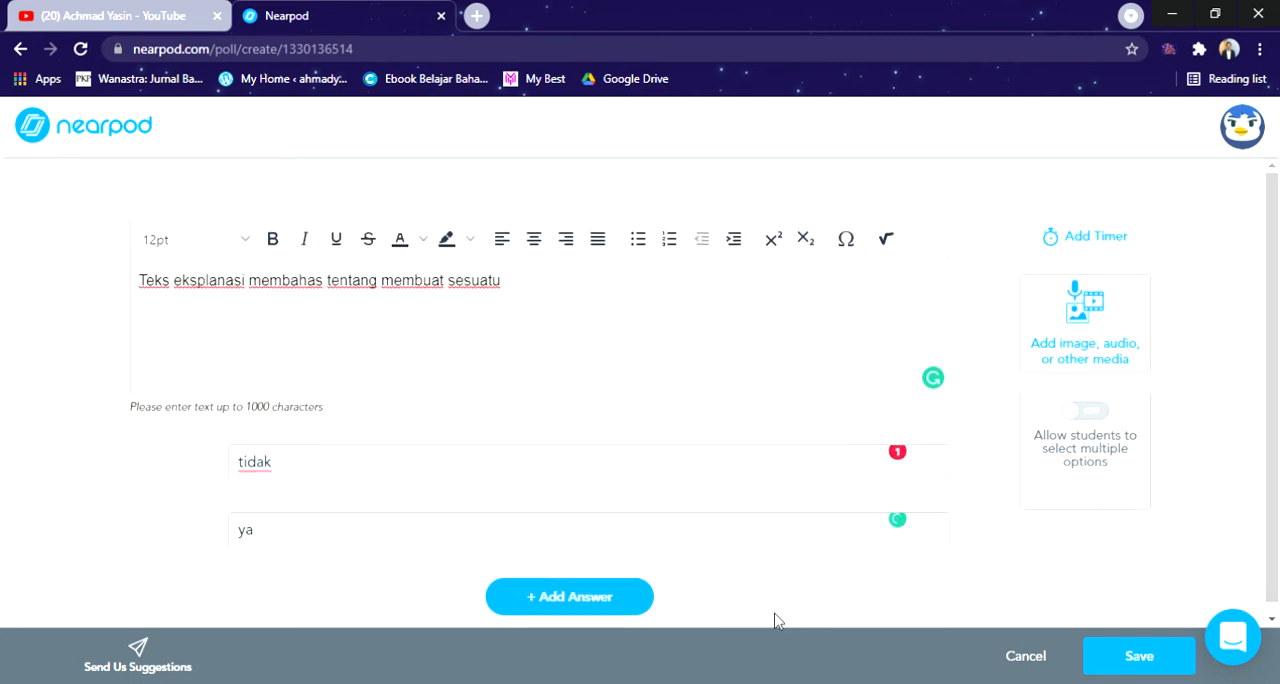
click(1135, 657)
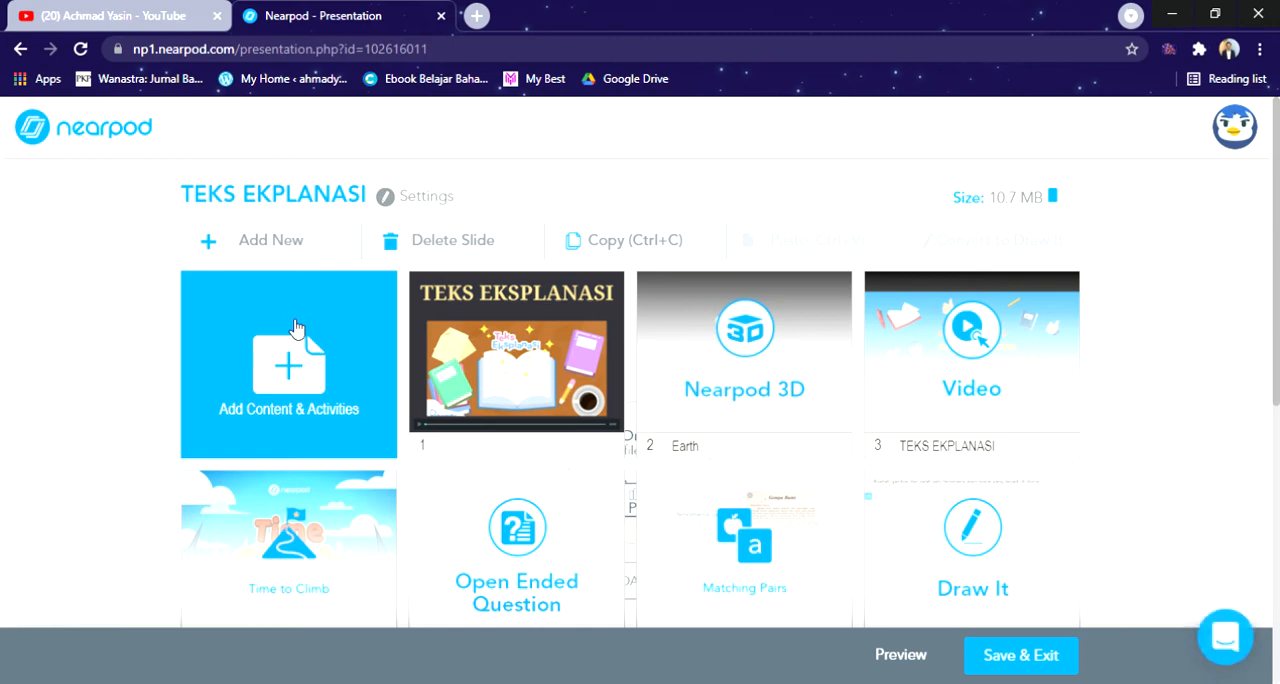
Step: Start a new Fill in the Blanks activity in the lesson
click(296, 330)
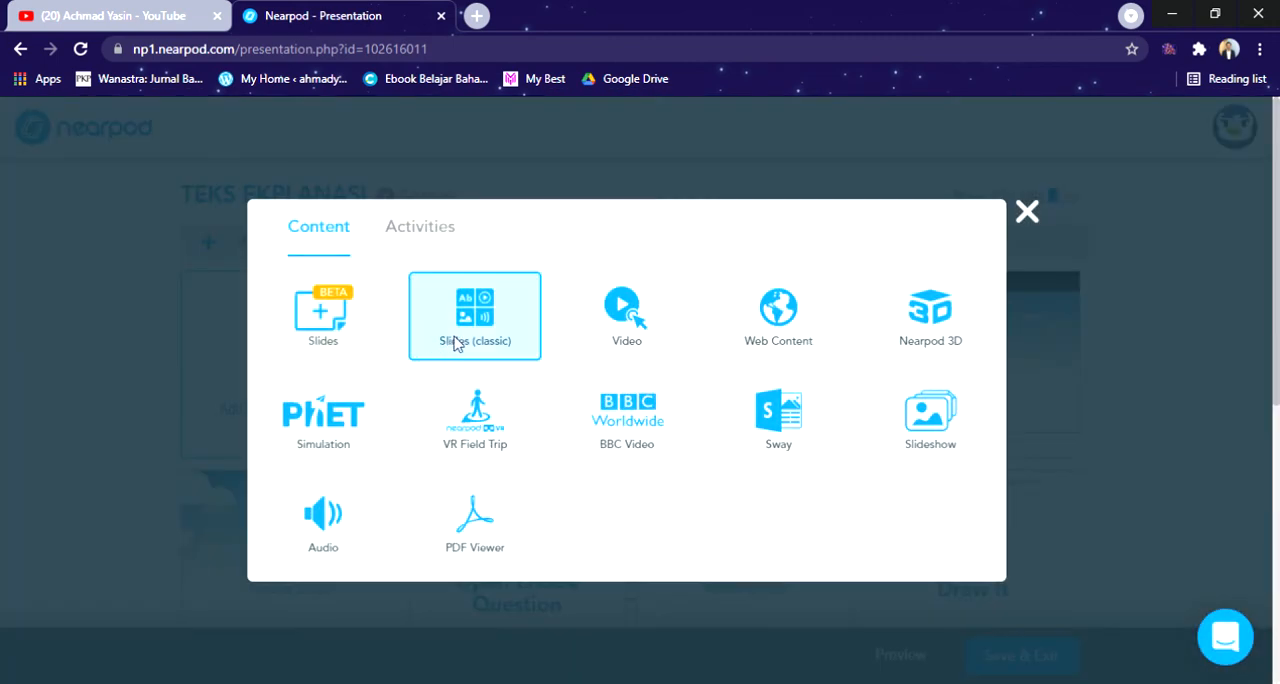
click(395, 238)
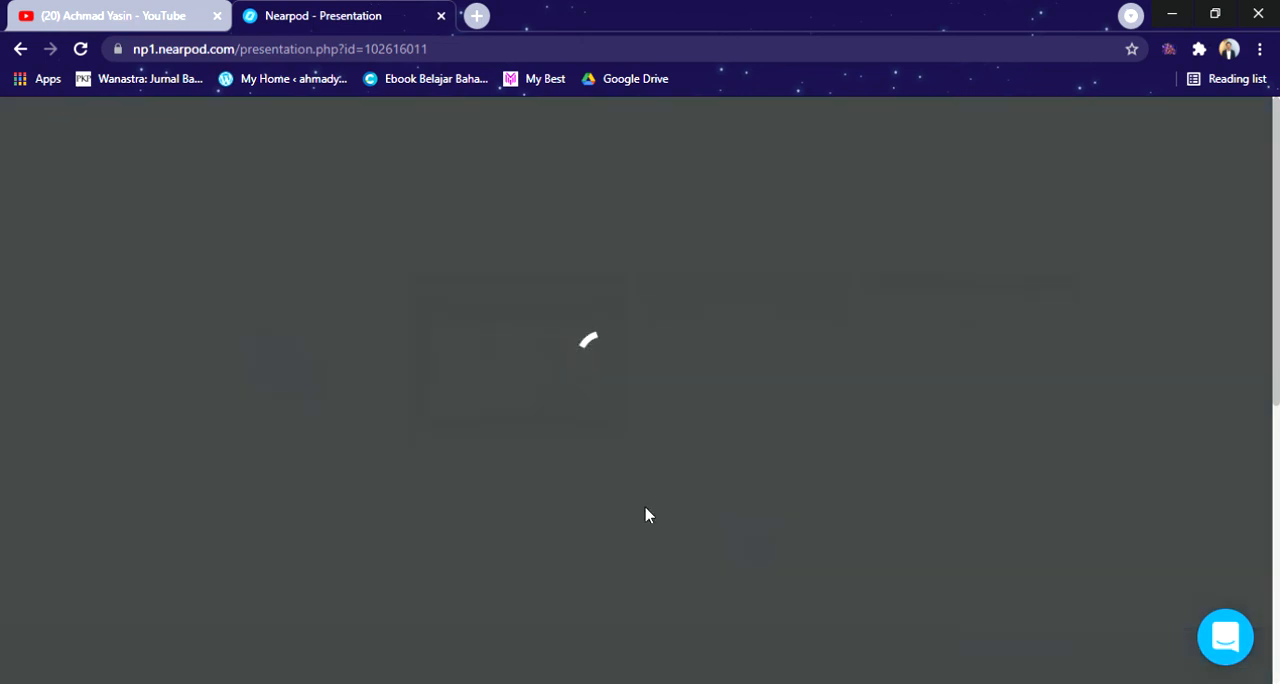
scroll(418, 399, down, 1)
scroll(418, 399, up, 1)
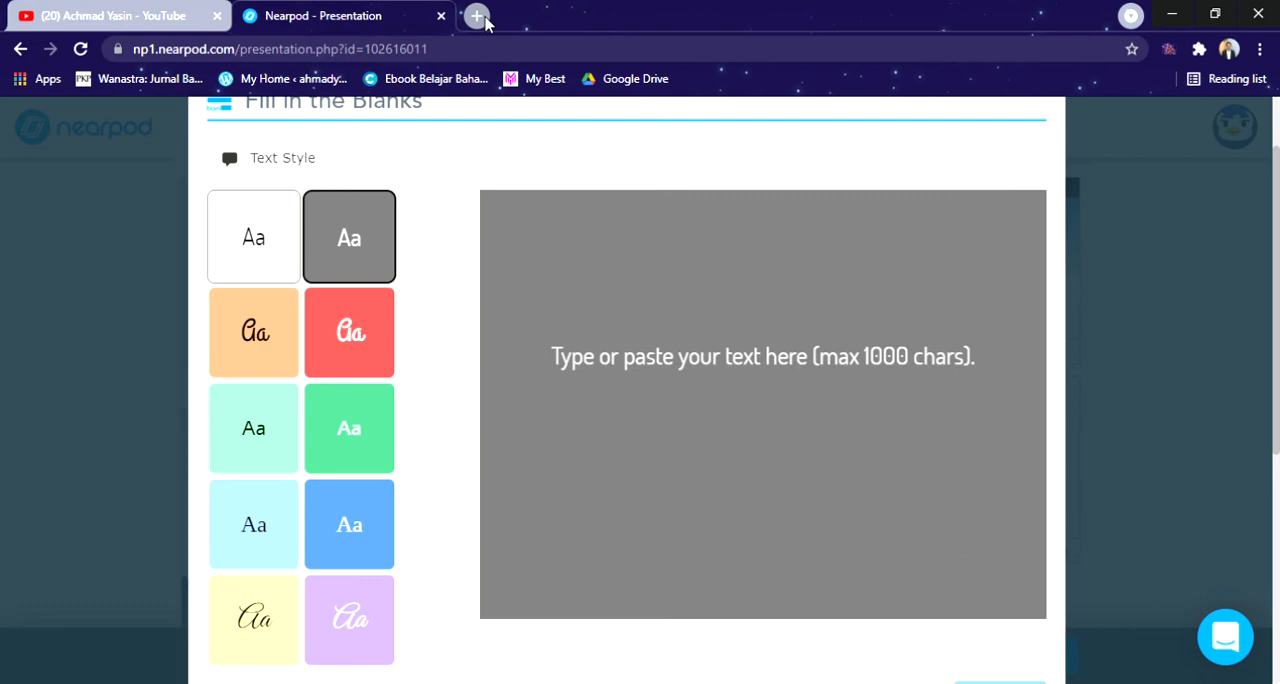
Step: Search Google for "teks eksplanasi" in a new browser tab and open the ruangguru.com article on its Pengertian, Ciri, Struktur and Contoh
click(479, 17)
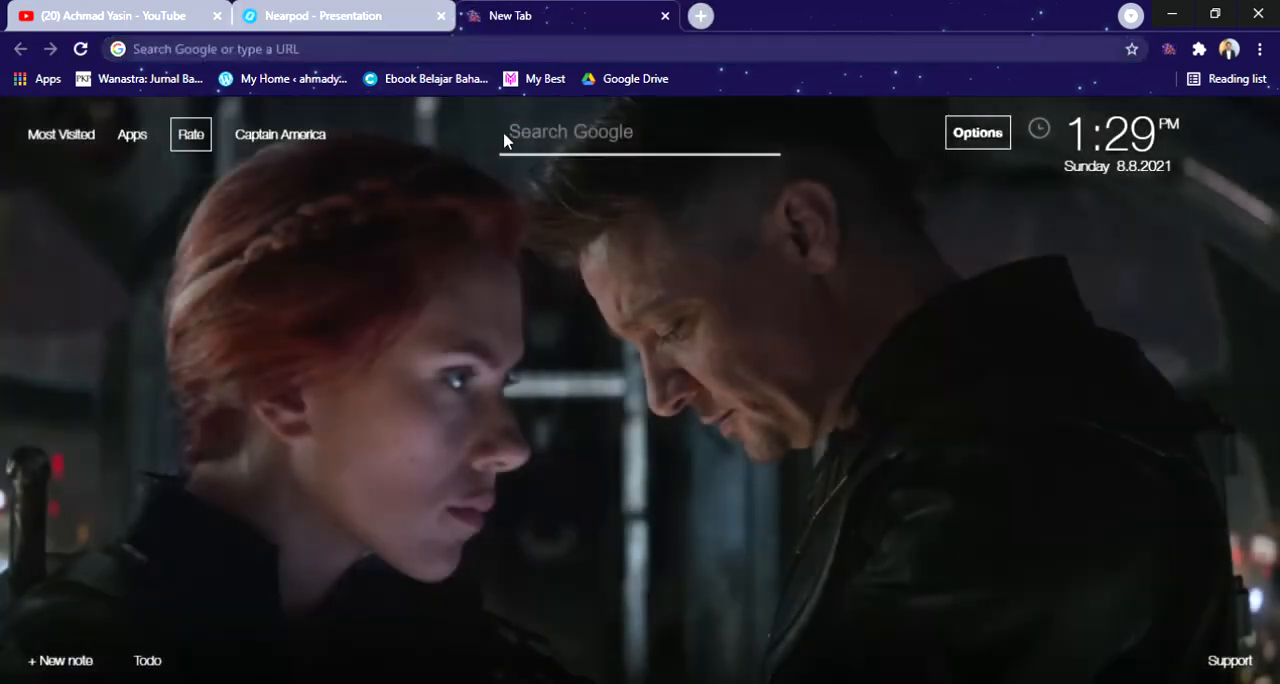
click(536, 150)
text(teks e)
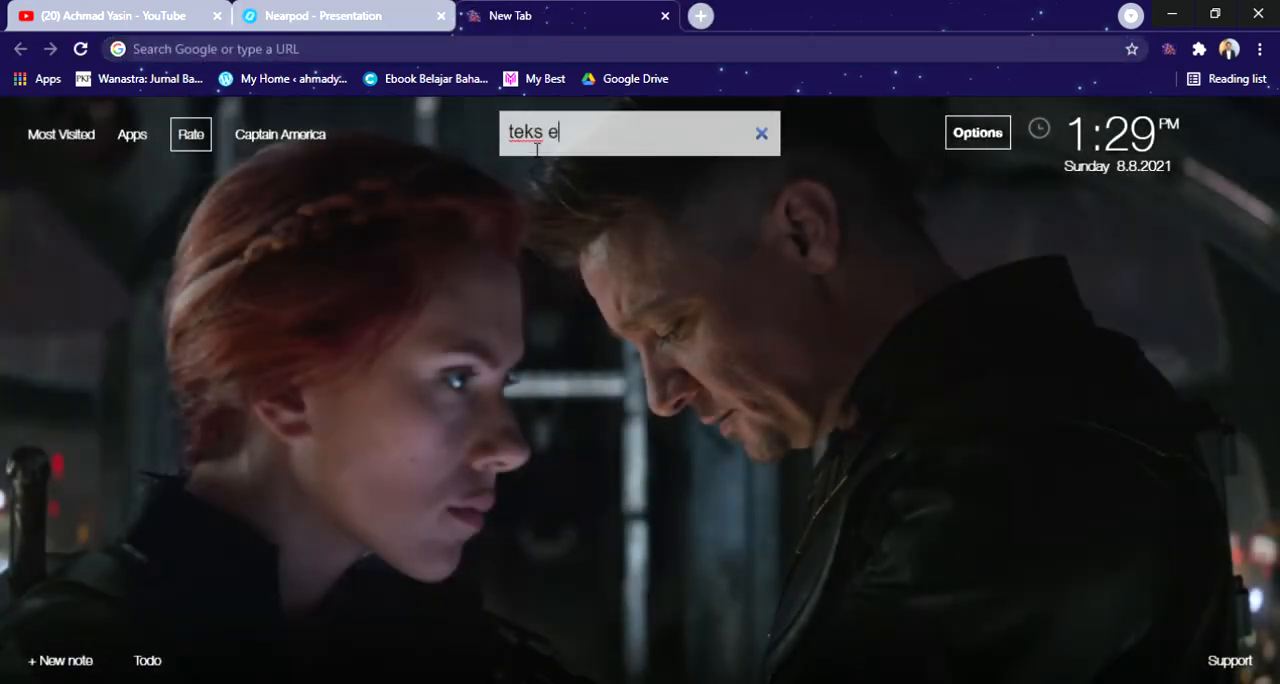
text(ksplanasi)
key(Return)
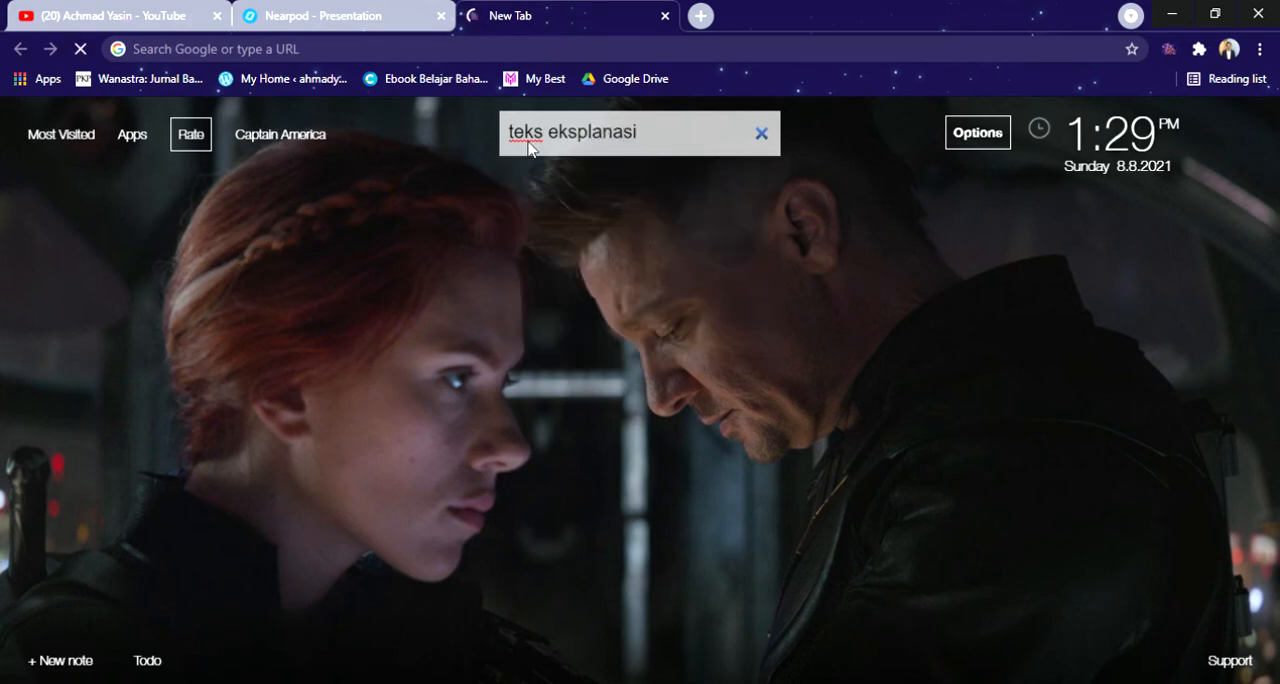
scroll(420, 300, down, 4)
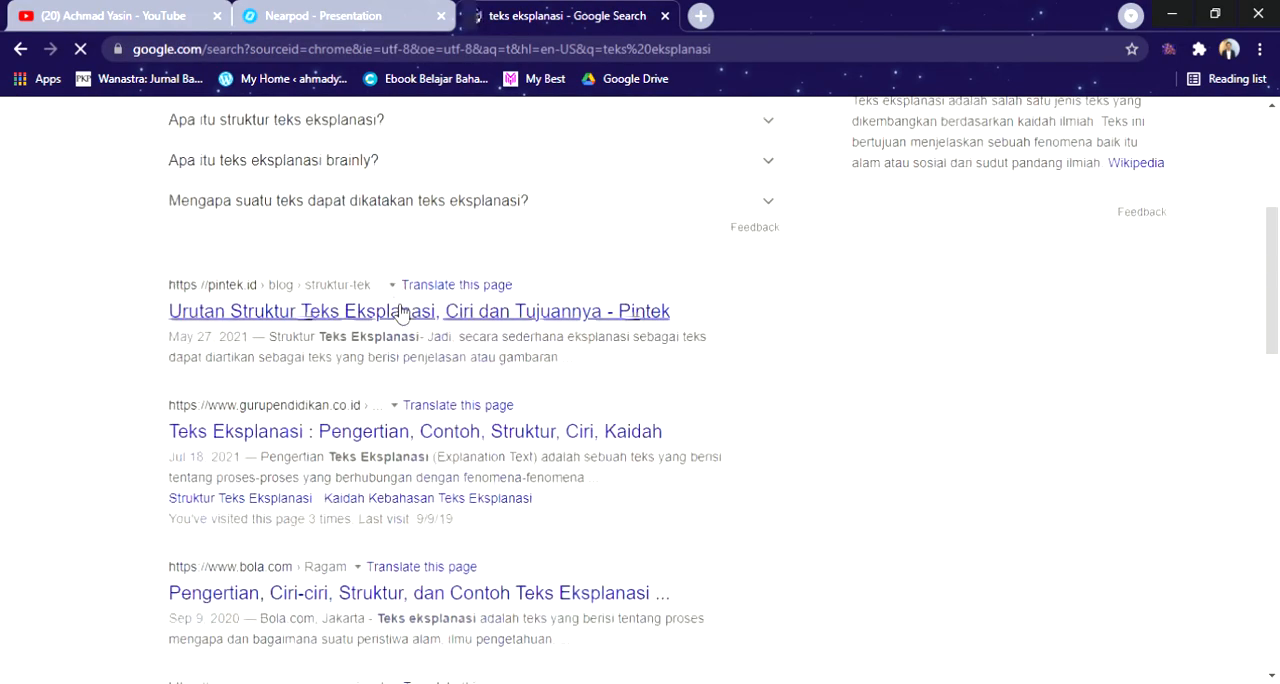
scroll(405, 320, down, 1)
scroll(463, 400, up, 5)
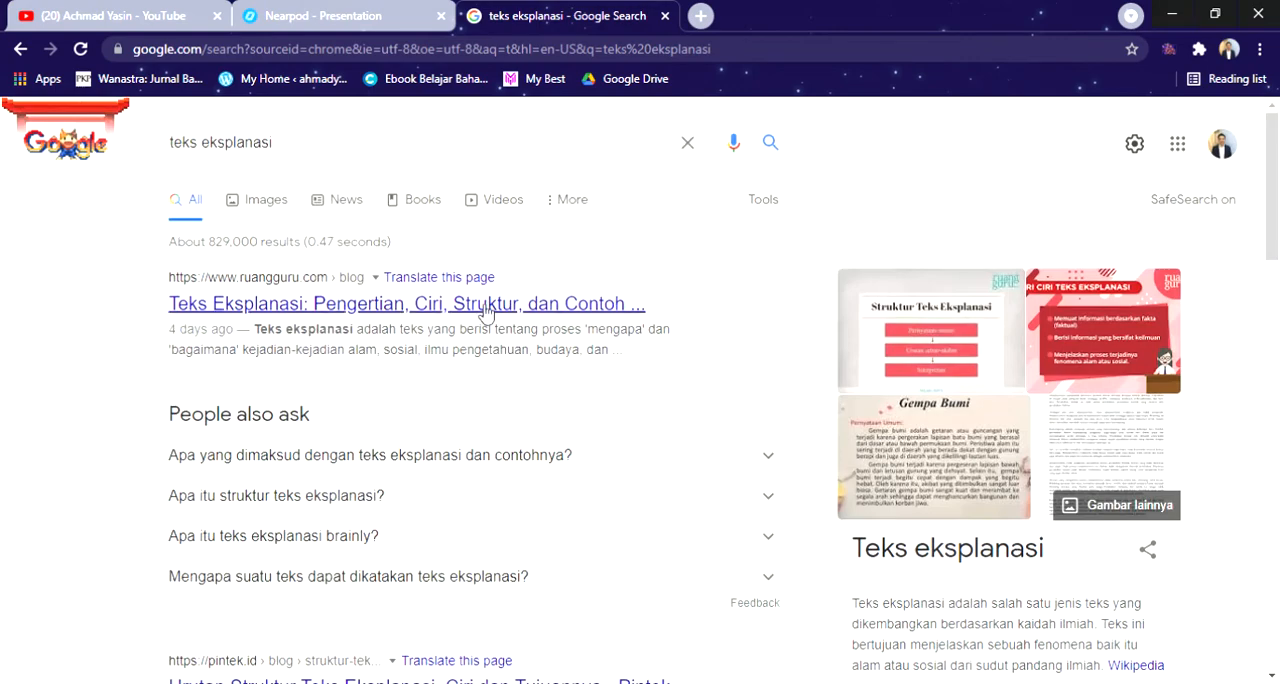
click(487, 313)
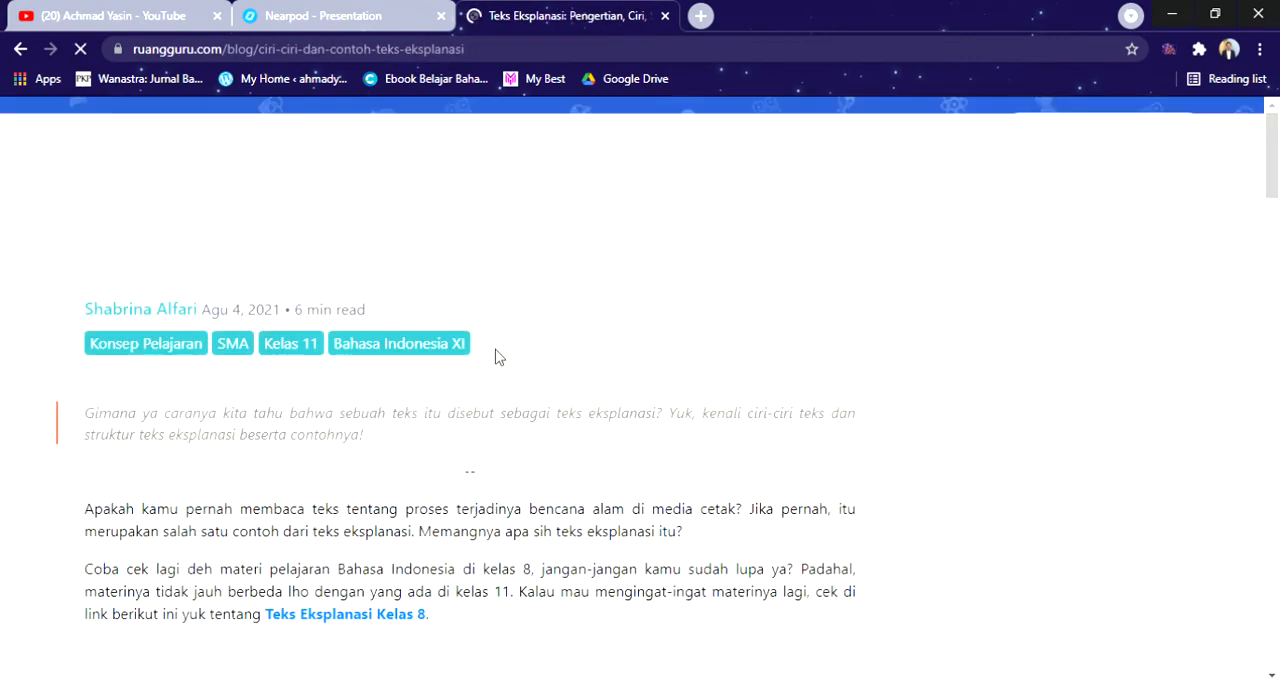
Step: Copy the article's definition from "Teks eksplanasi adalah" through "sebab akibat dan proses" into the Fill in the Blanks text in Nearpod
scroll(505, 358, down, 5)
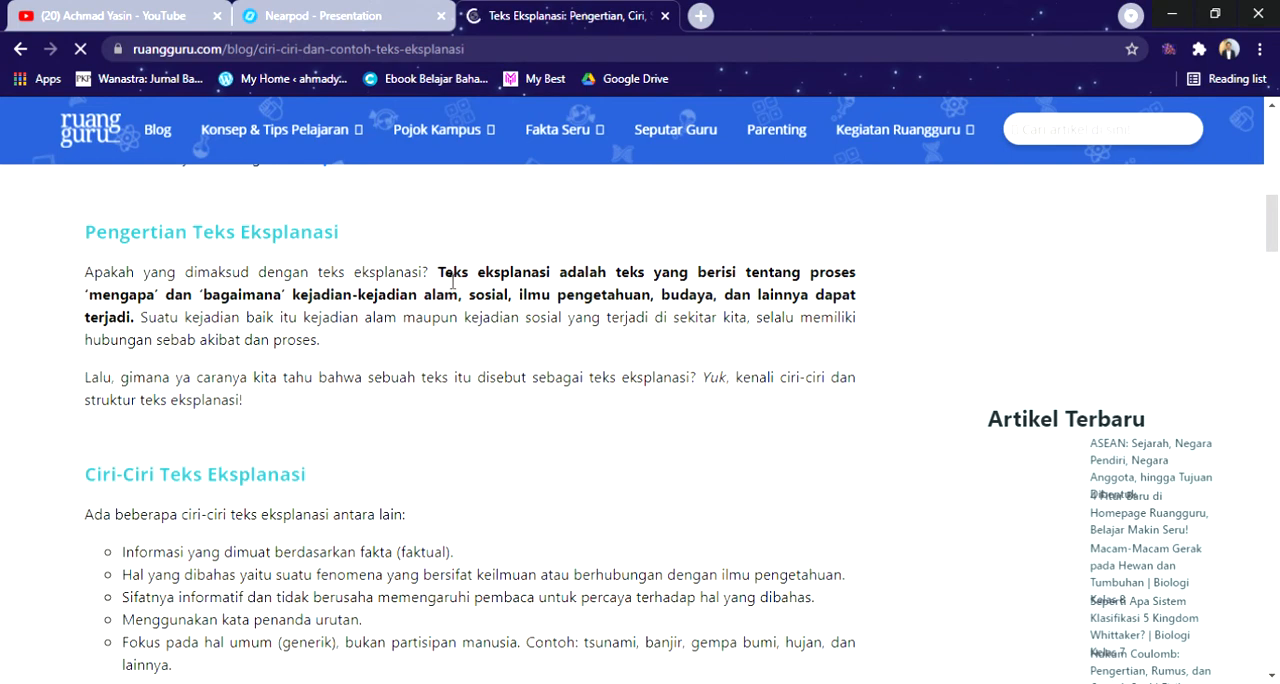
drag(438, 272, 383, 338)
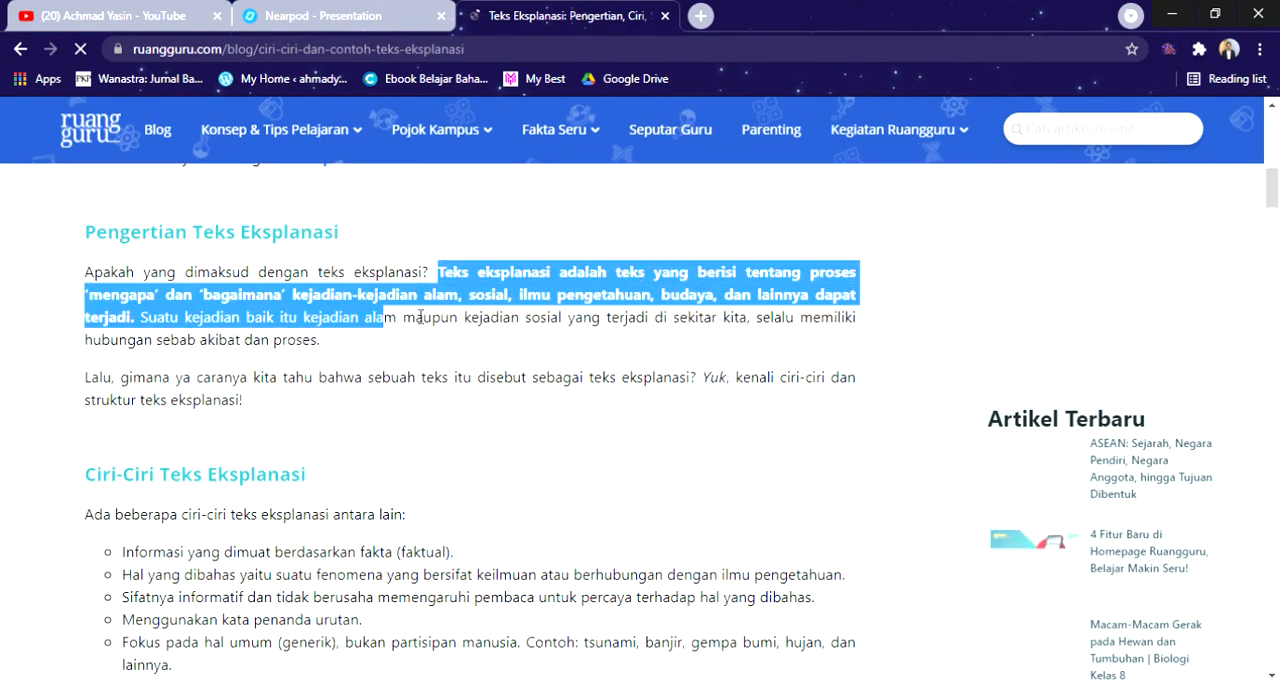
drag(438, 272, 323, 356)
key(ctrl+c)
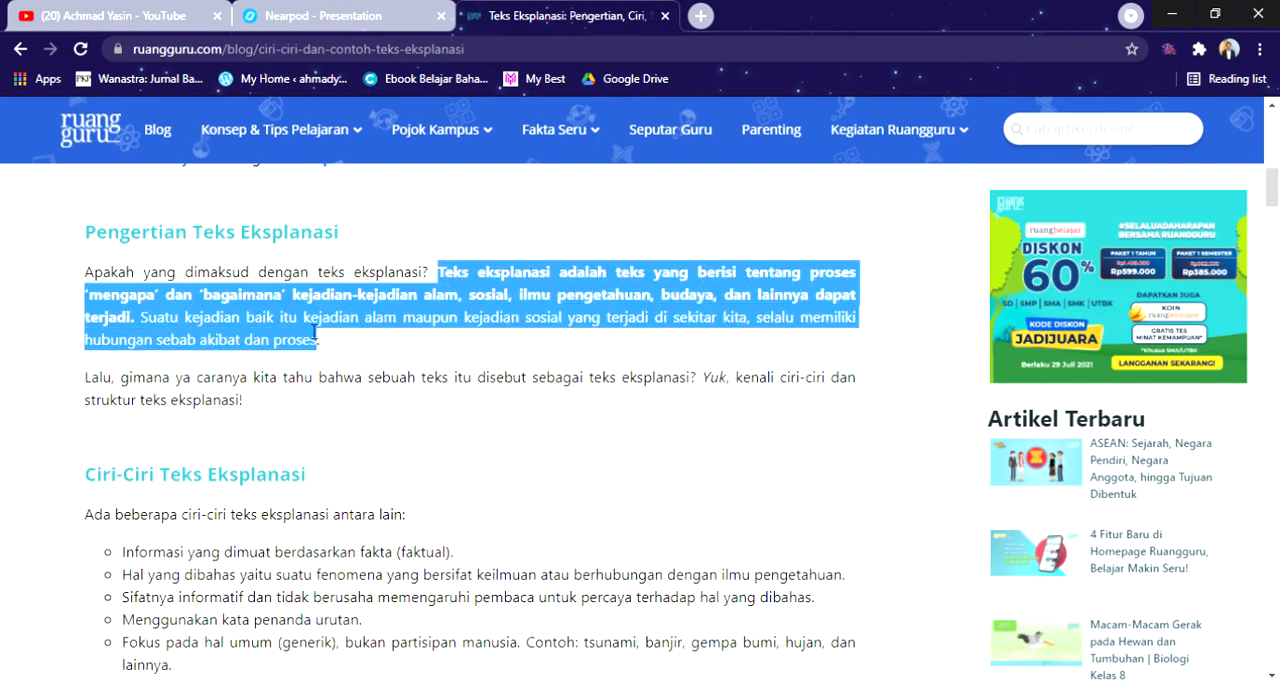
click(335, 8)
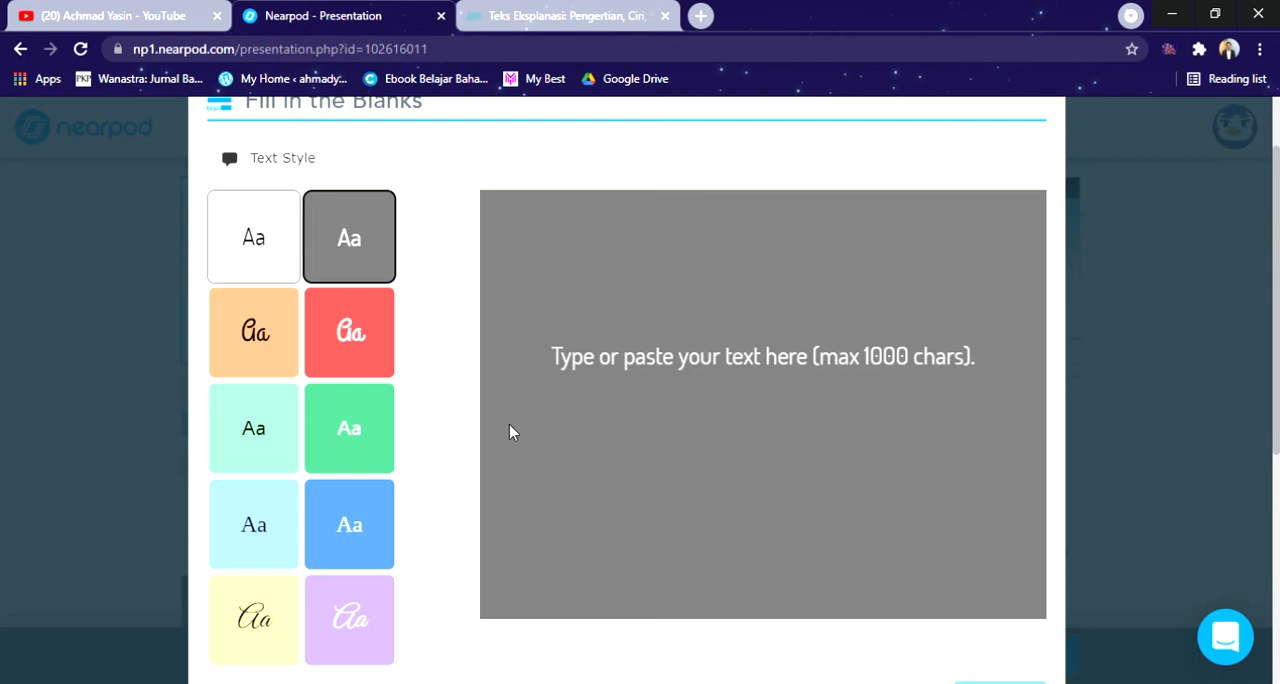
click(684, 366)
key(ctrl+v)
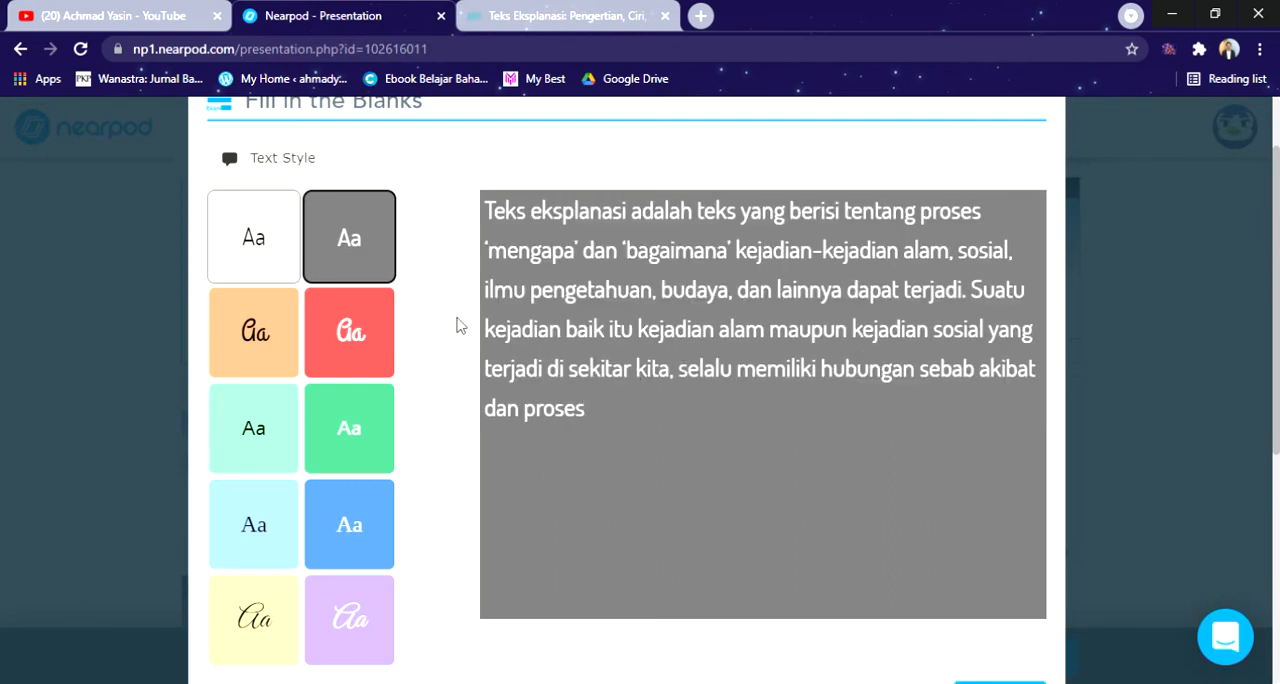
Step: Try several text styles on the passage and apply the blue one with white serif lettering
scroll(357, 409, down, 3)
scroll(380, 410, up, 3)
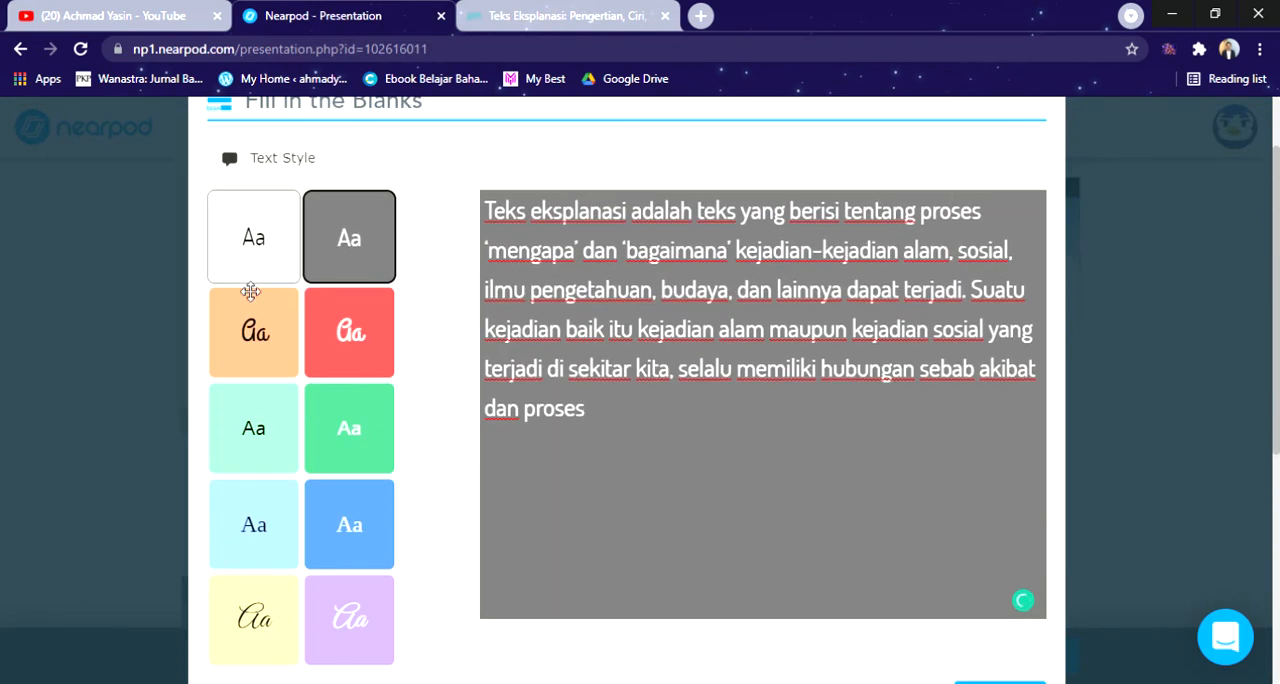
click(363, 443)
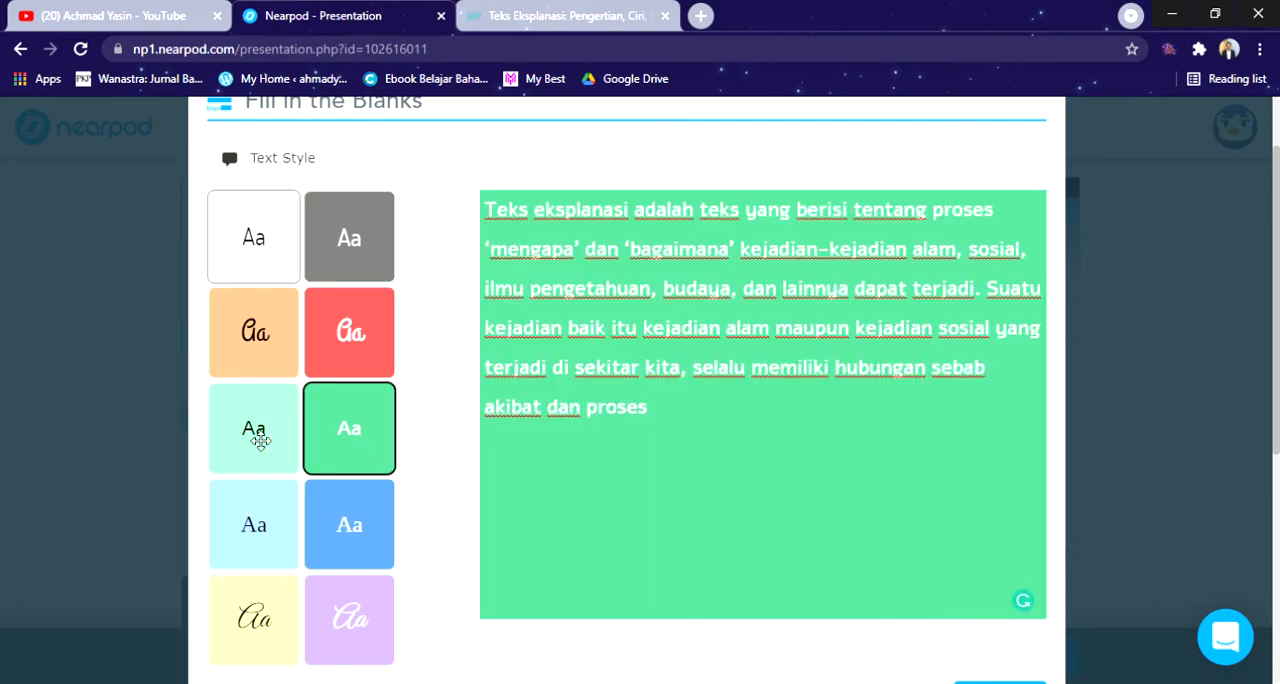
click(264, 465)
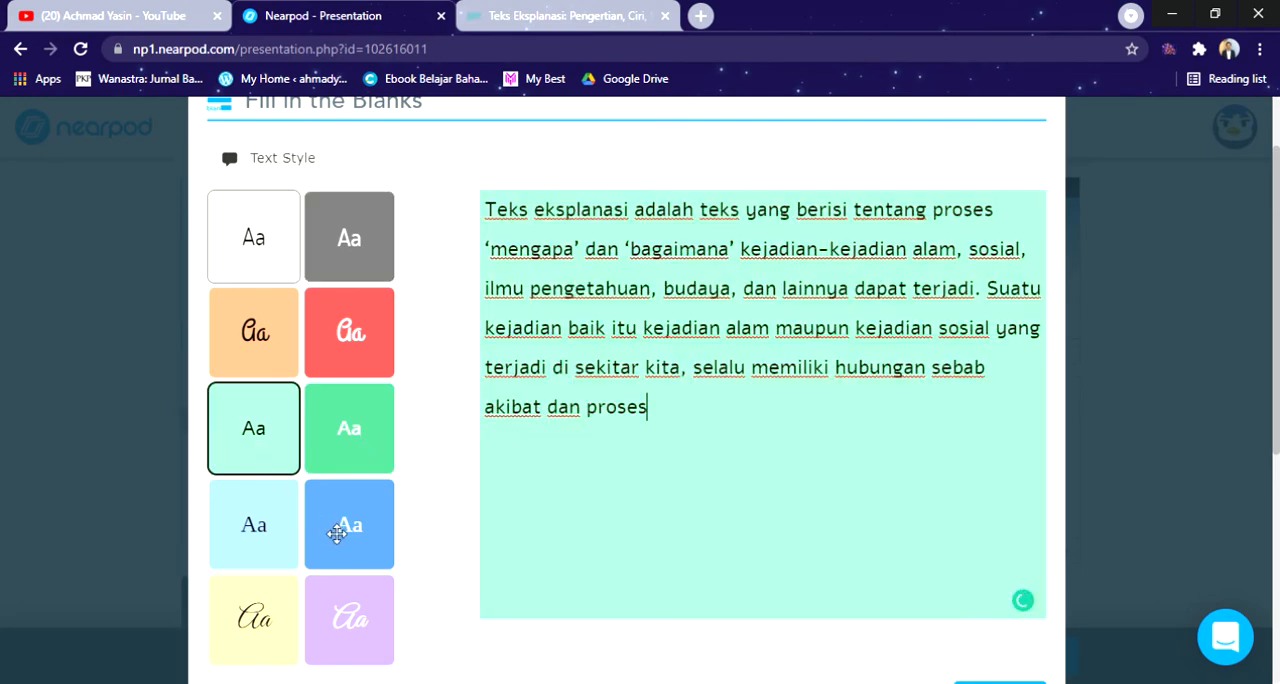
click(337, 533)
click(272, 340)
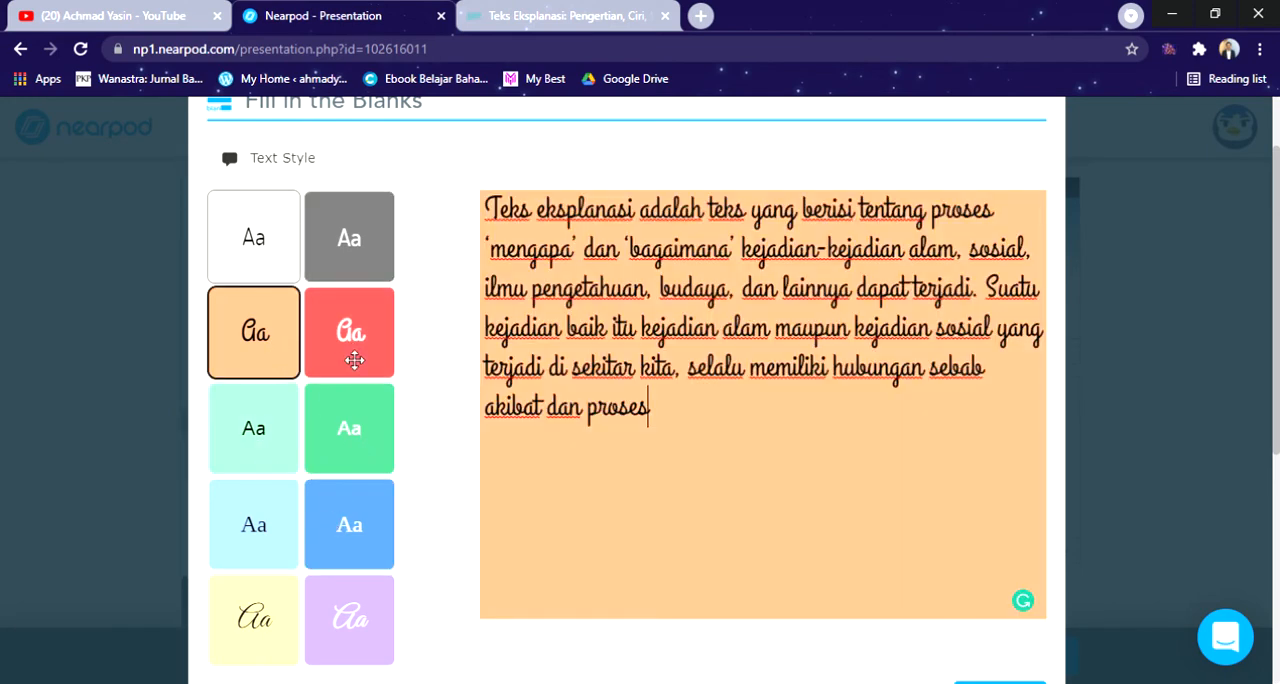
click(354, 360)
click(352, 560)
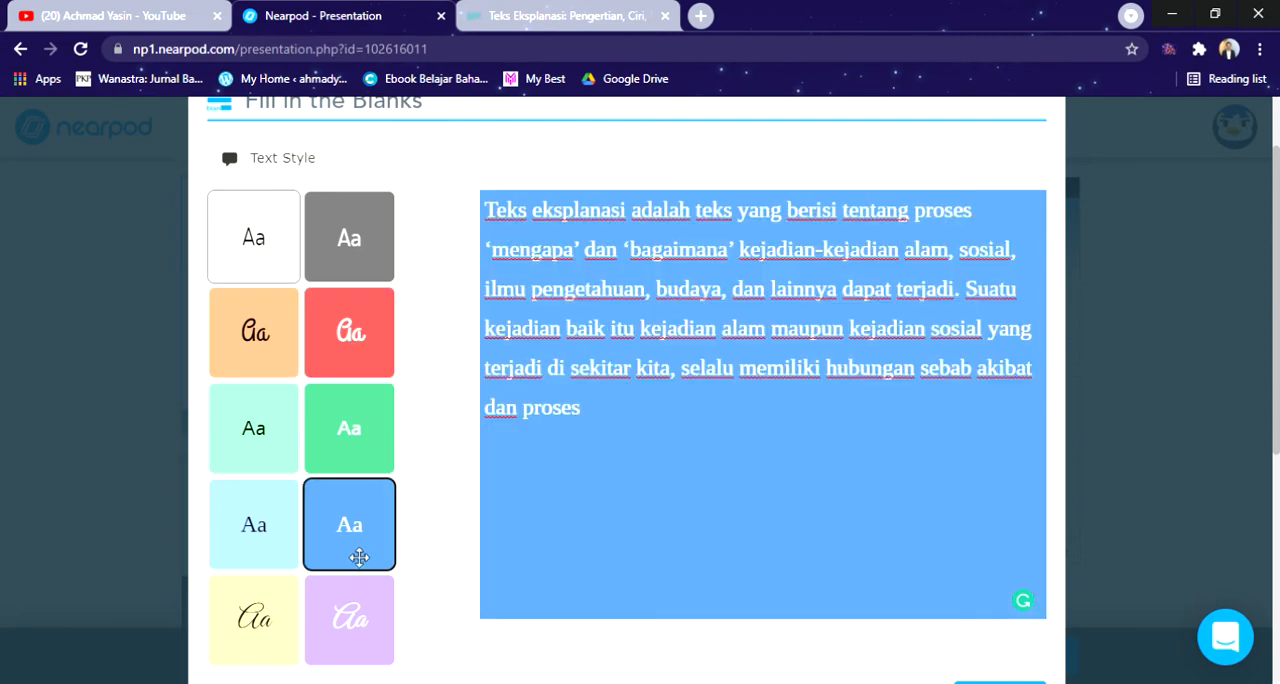
scroll(1030, 560, down, 2)
scroll(1034, 551, up, 3)
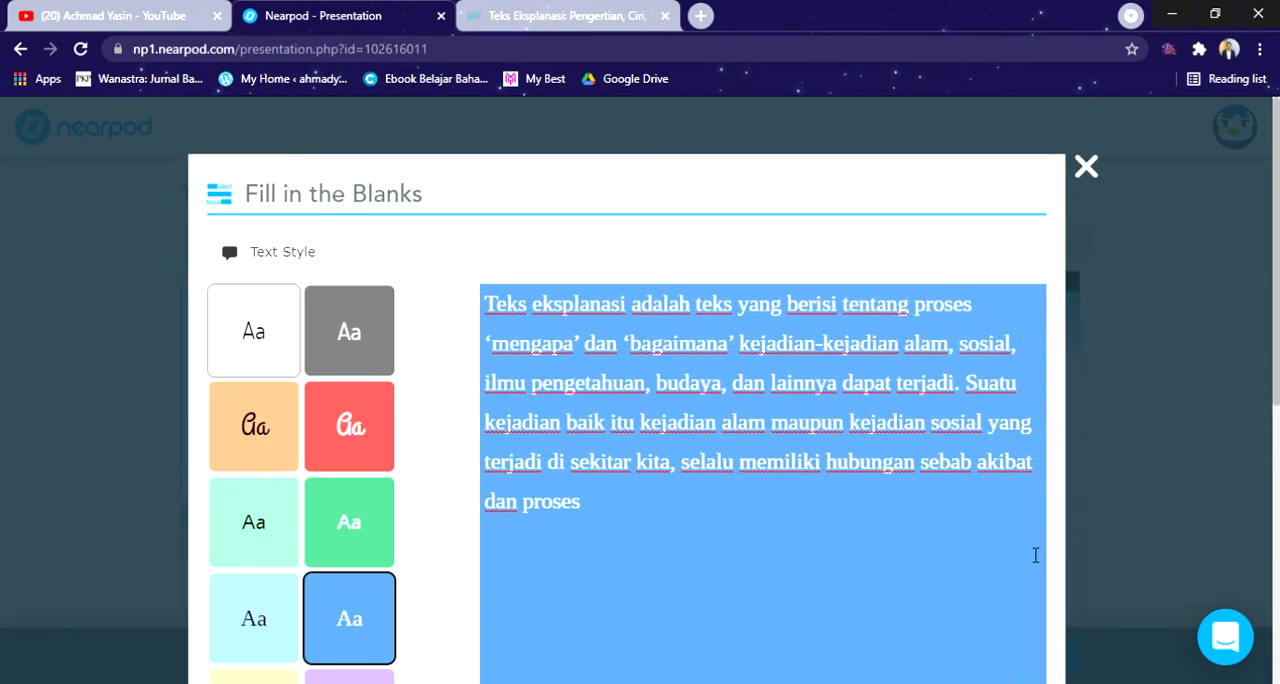
Step: Proceed to the word selection and turn "'bagaimana'", the "alam" before "maupun", and the final "proses" into blanks
scroll(1020, 562, down, 2)
scroll(1030, 545, down, 2)
scroll(620, 412, up, 3)
scroll(620, 412, down, 3)
click(1040, 515)
scroll(726, 469, up, 3)
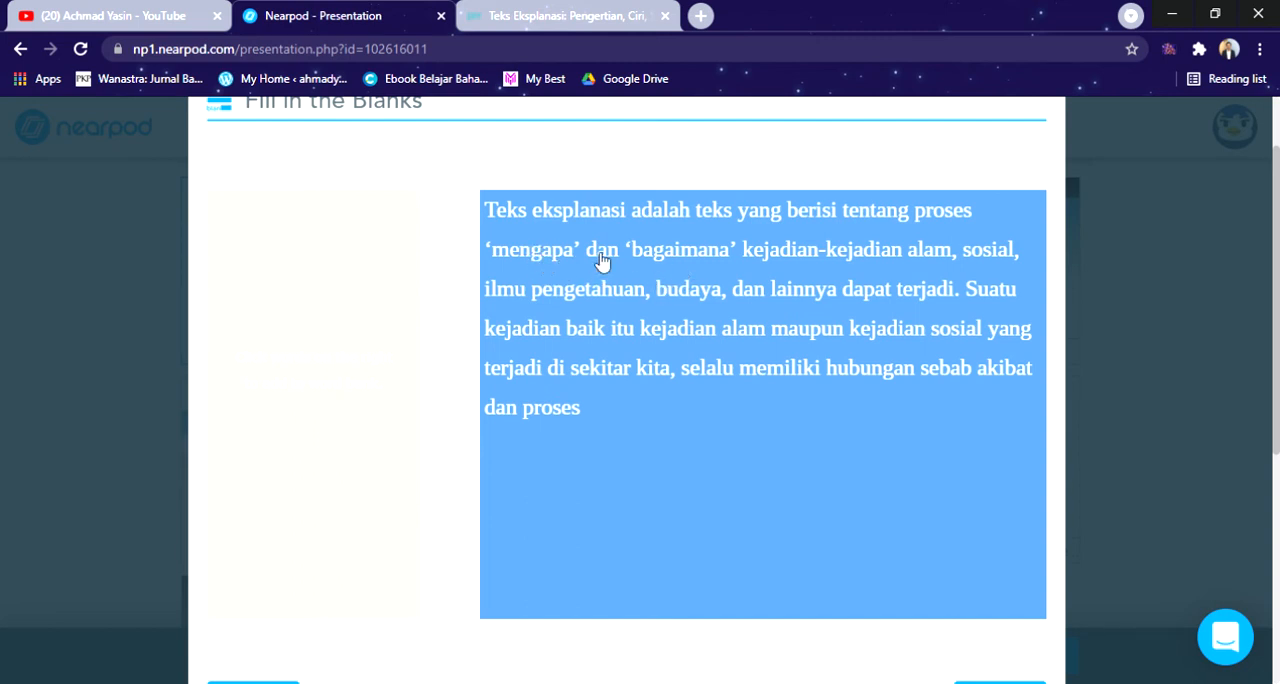
click(690, 256)
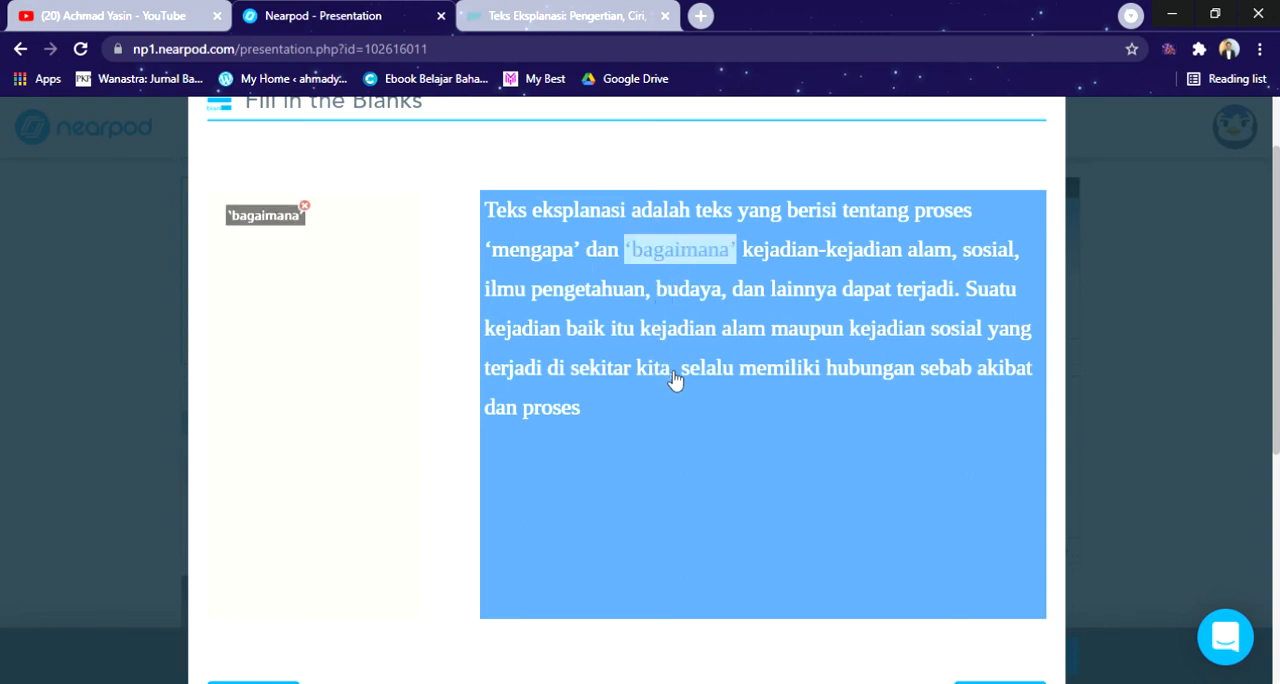
click(750, 335)
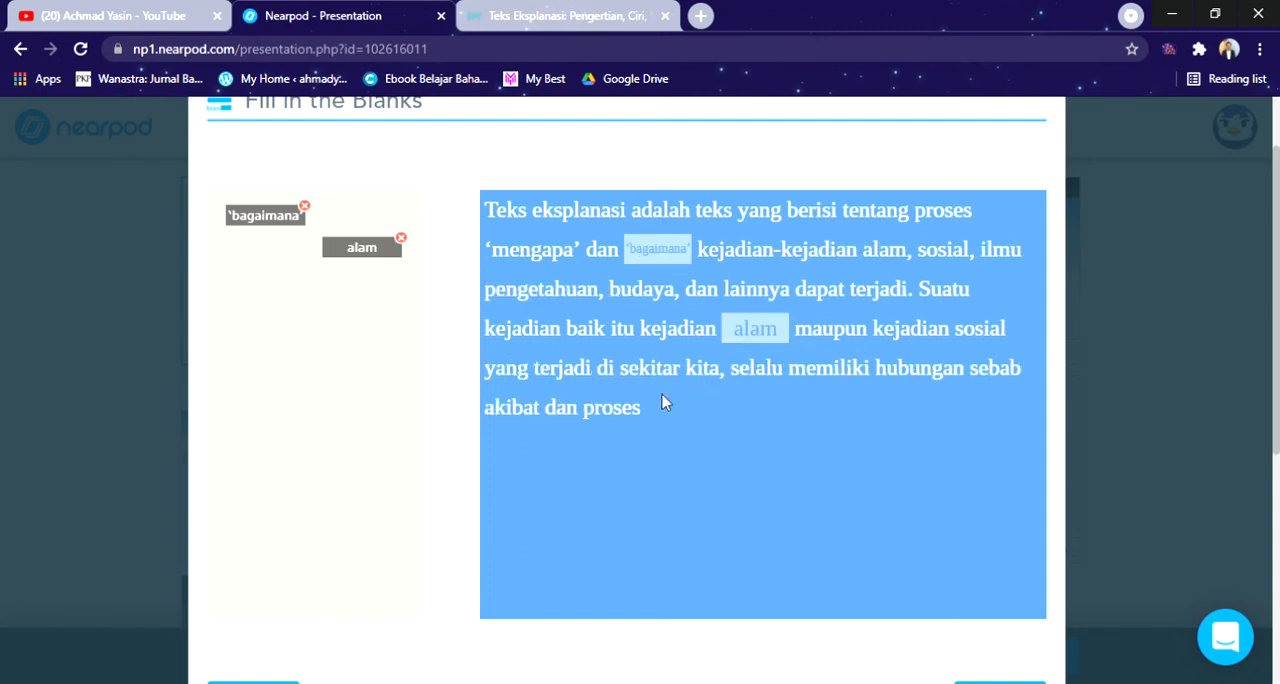
click(614, 410)
scroll(984, 505, down, 3)
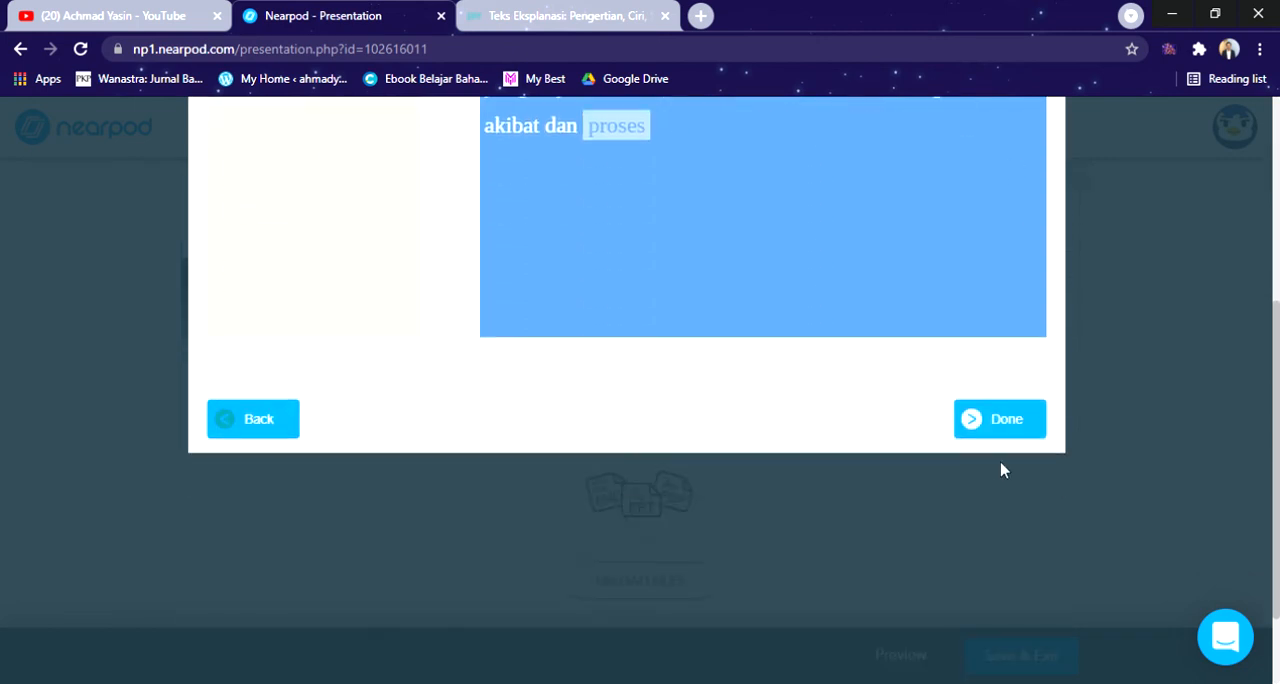
scroll(1004, 469, up, 2)
scroll(1000, 465, up, 1)
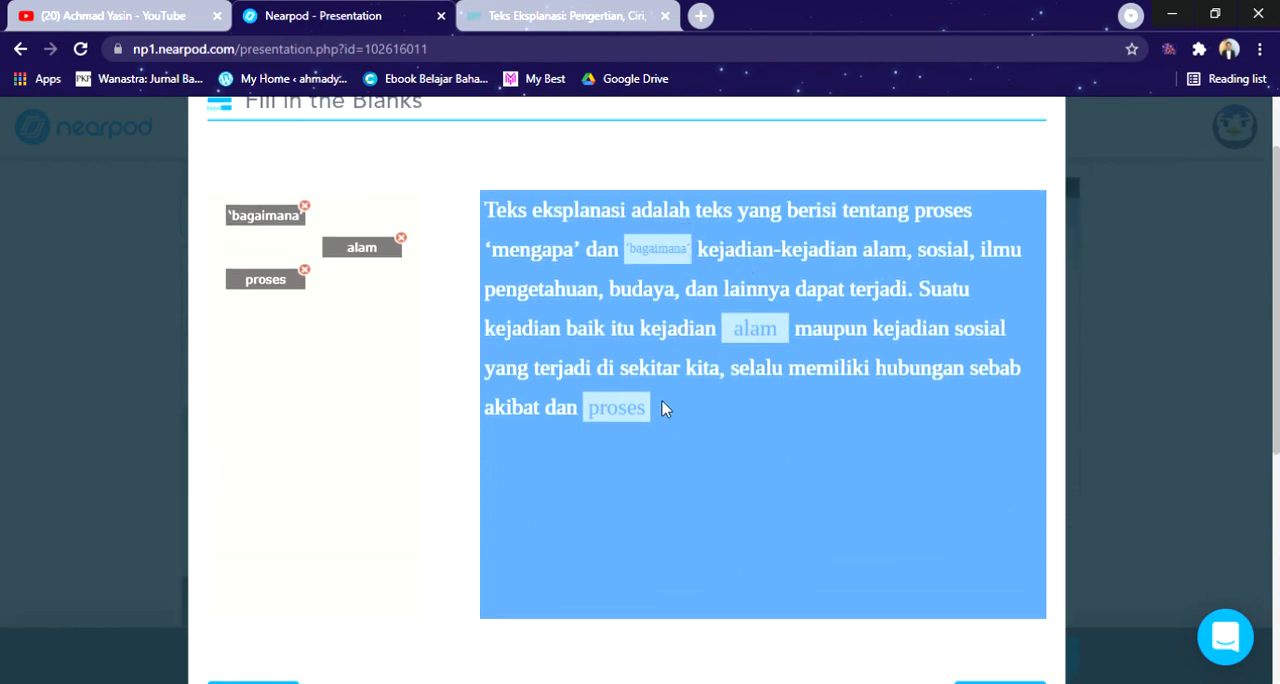
Step: Finish the Fill in the Blanks activity and save it into the lesson
scroll(766, 432, down, 2)
click(1012, 528)
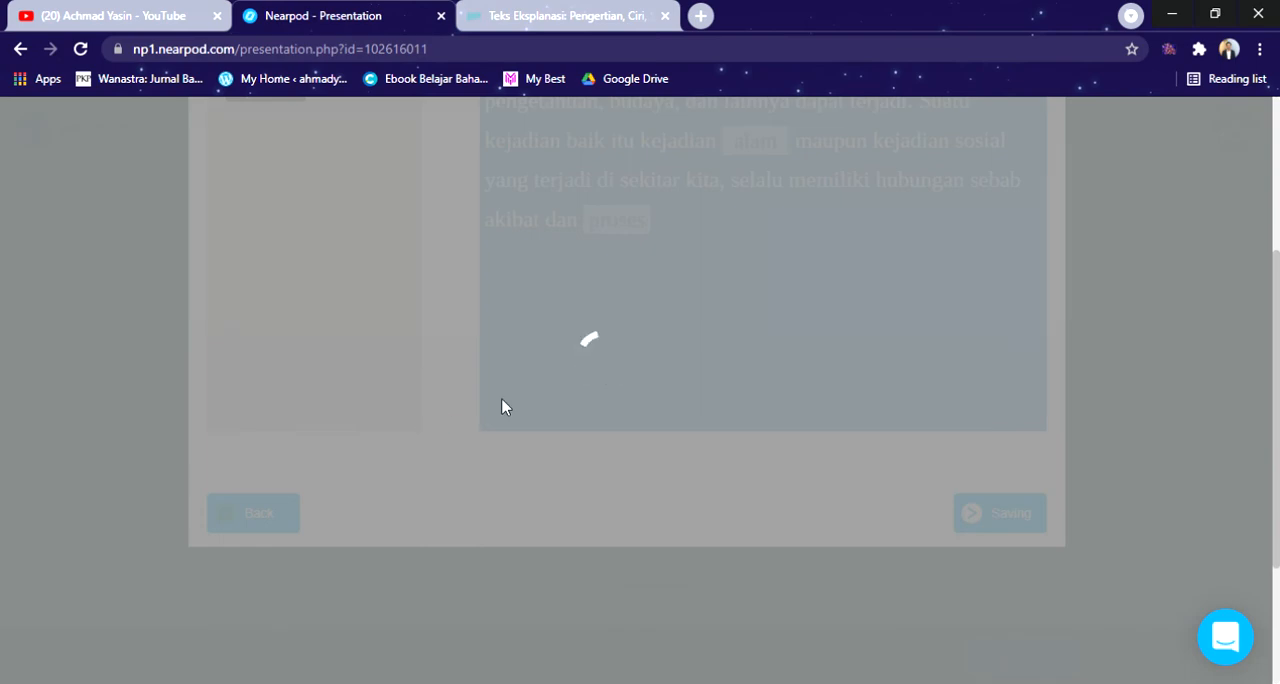
scroll(950, 455, up, 2)
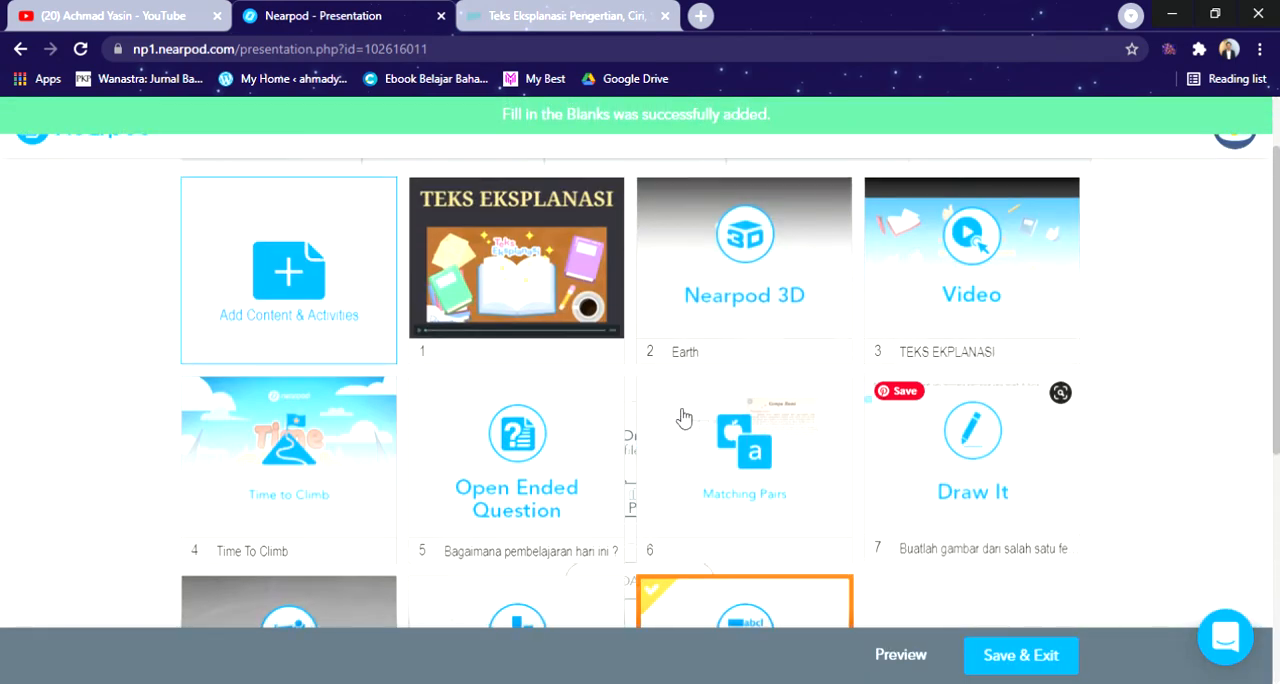
scroll(690, 450, down, 3)
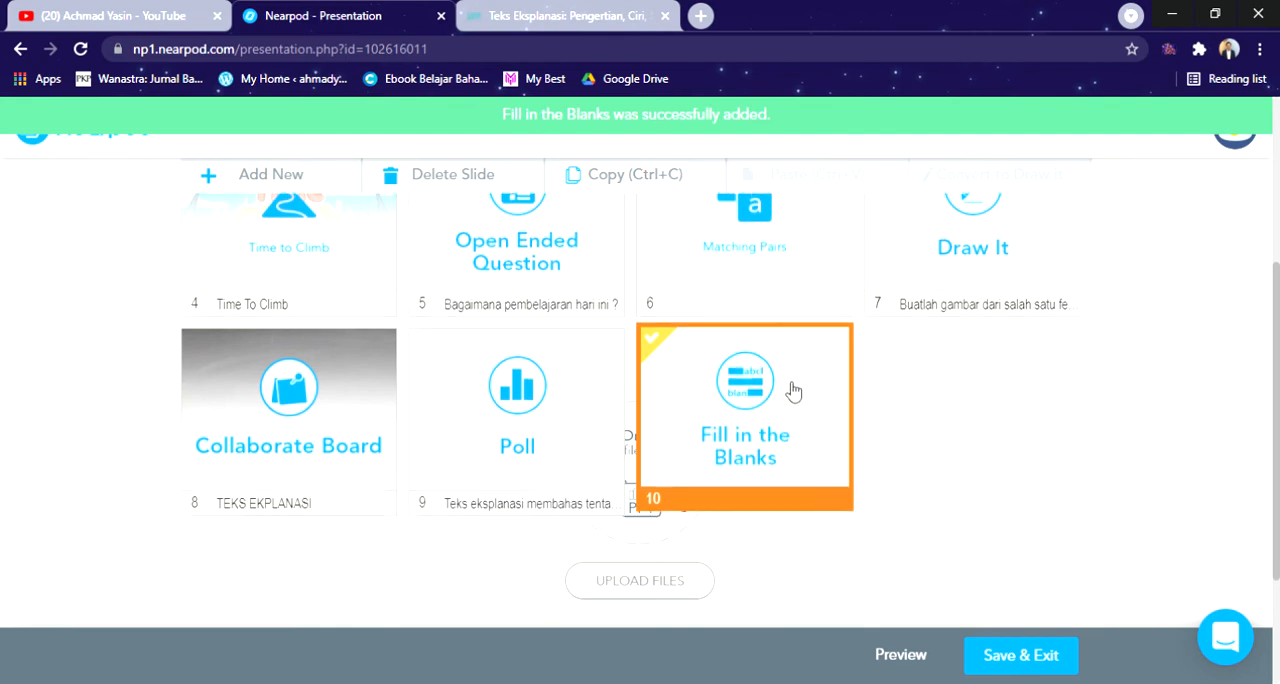
Step: Reorder the slides so Poll comes right after Time to Climb and Draw It right after Open Ended Question
scroll(620, 470, up, 1)
drag(557, 535, 558, 341)
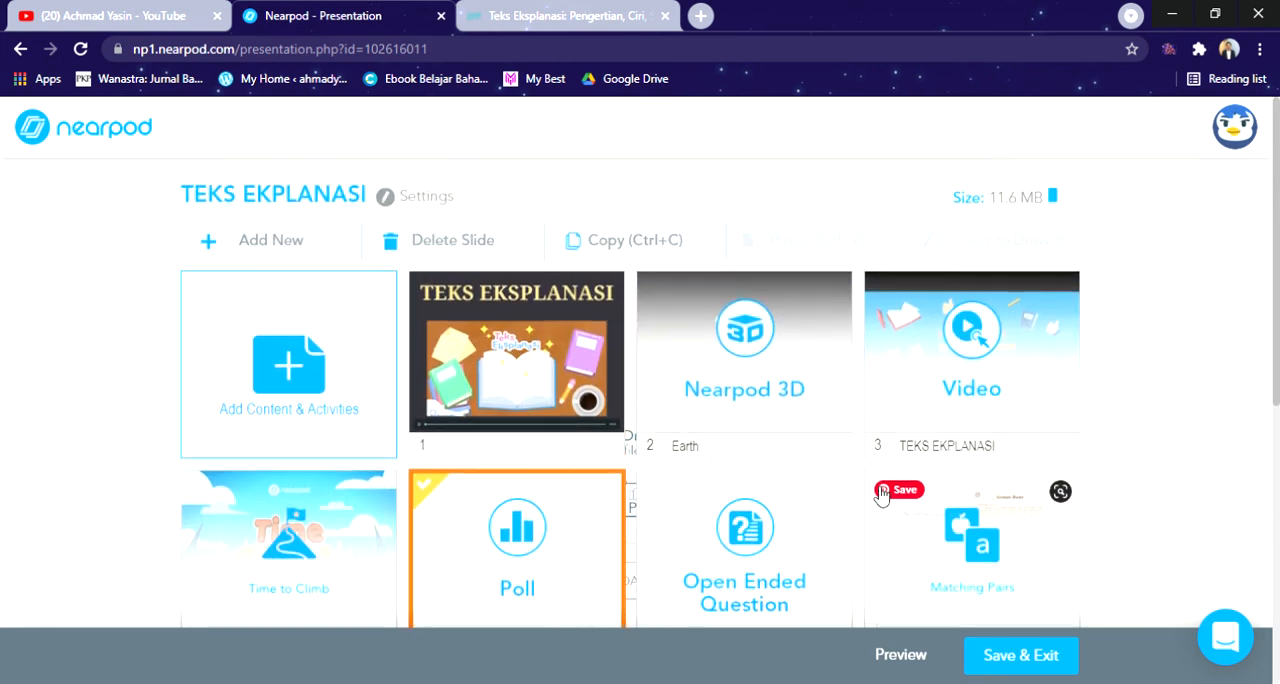
scroll(876, 494, down, 3)
scroll(580, 517, up, 1)
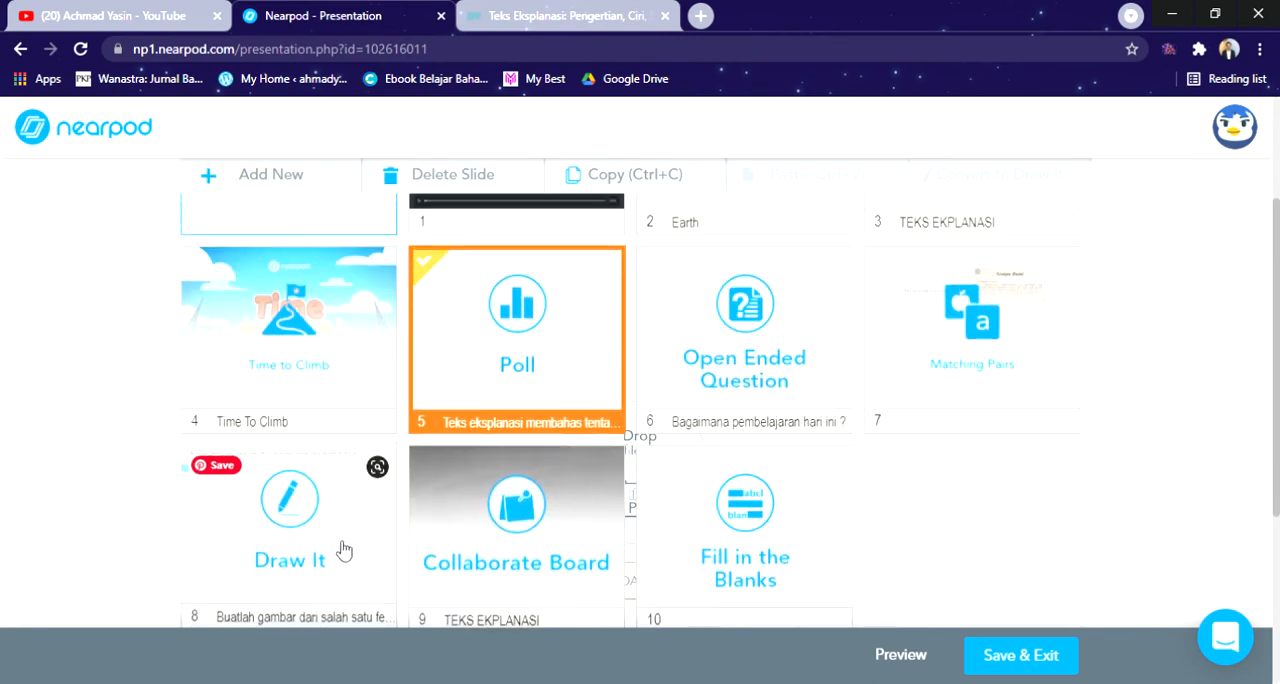
drag(343, 551, 937, 352)
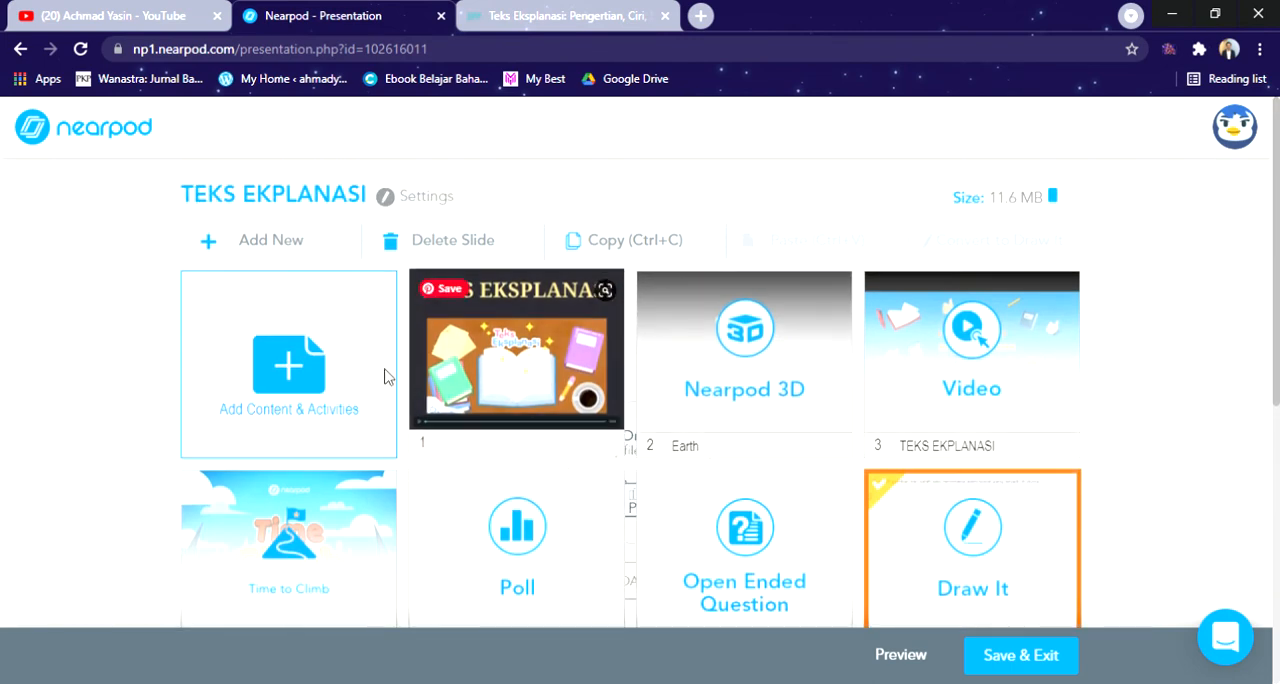
Step: Add a Memory Test activity to the lesson
click(395, 300)
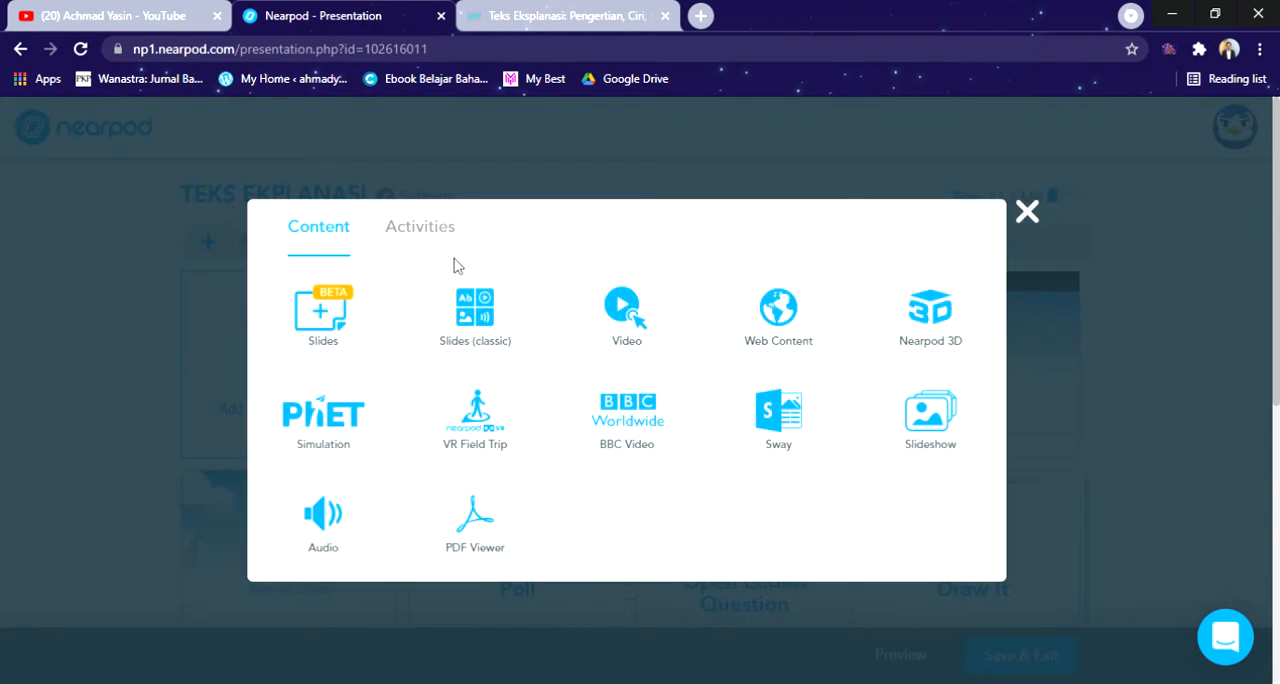
click(440, 232)
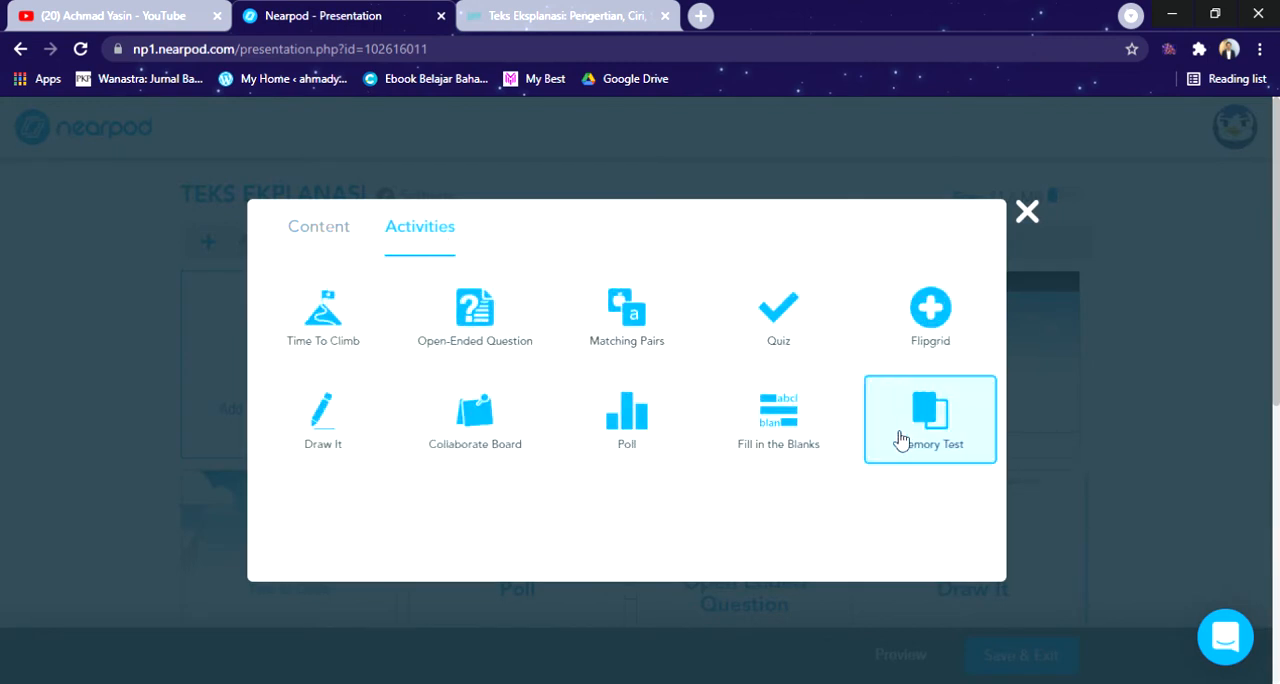
click(960, 432)
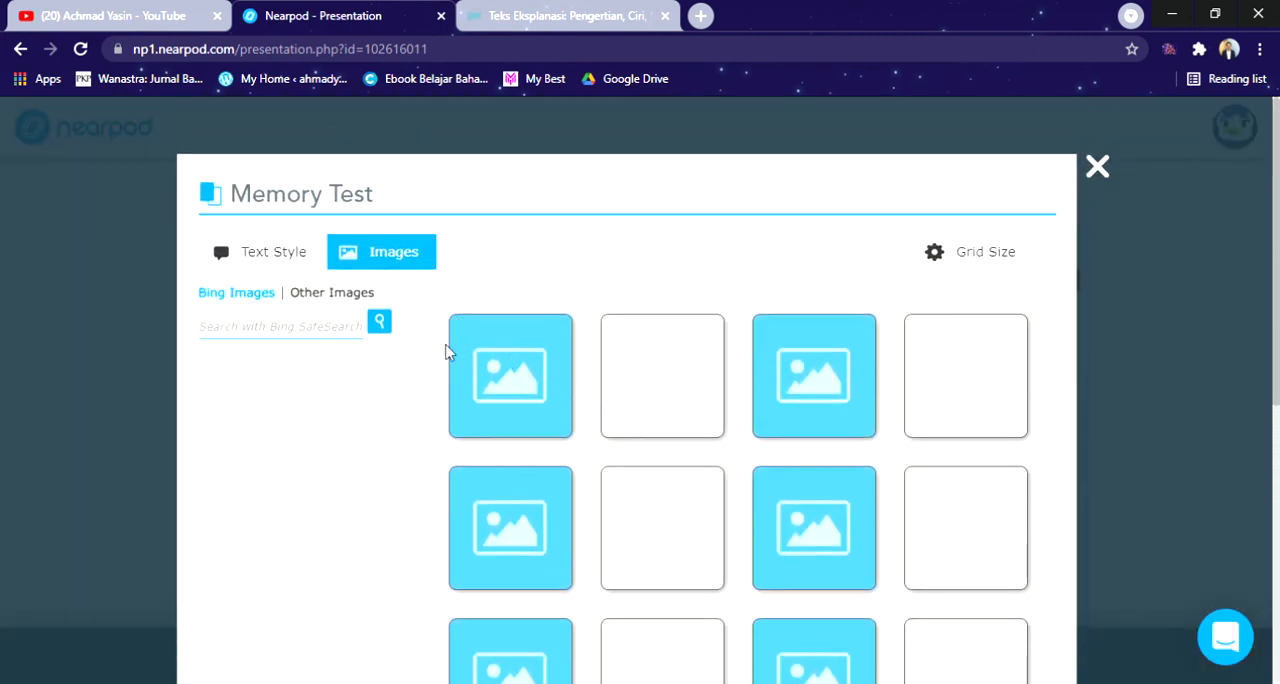
Step: Search Bing Images for "teks eksplanasi" in the Memory Test
click(354, 332)
text(teks eksplanasi)
key(Return)
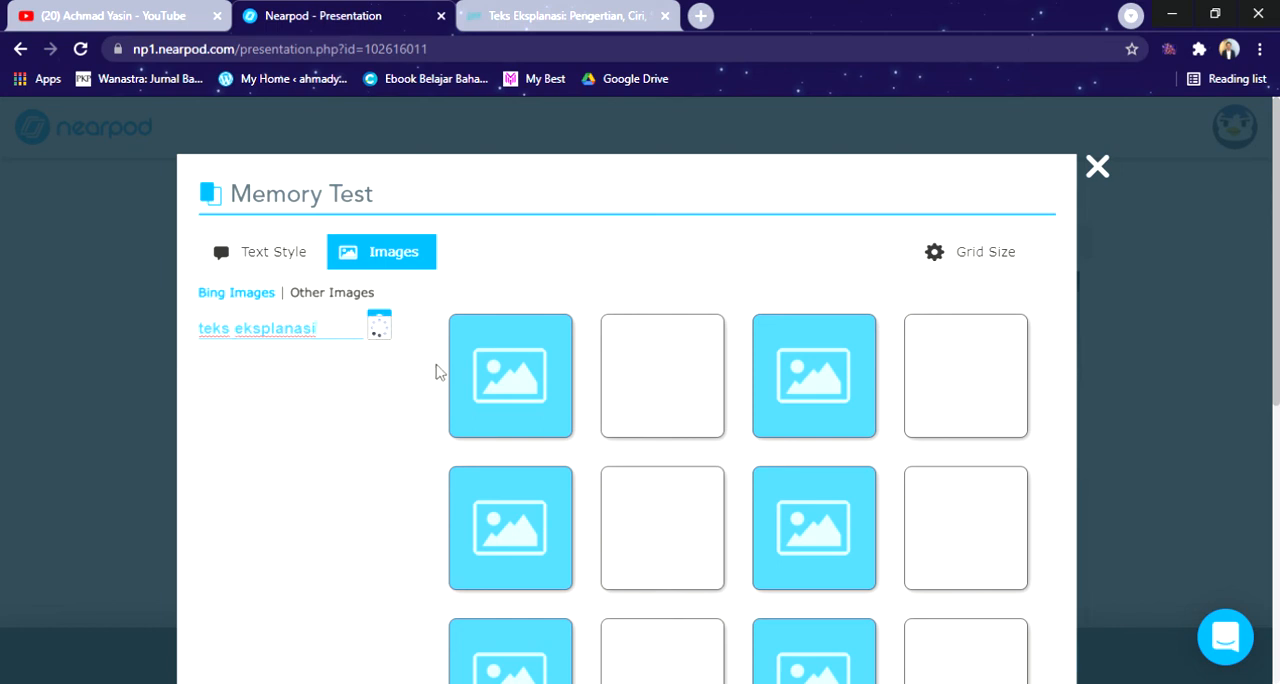
Step: Search the images for "tsunami" and place the picture of the wave engulfing towers on the first pair of the first row
drag(363, 331, 172, 348)
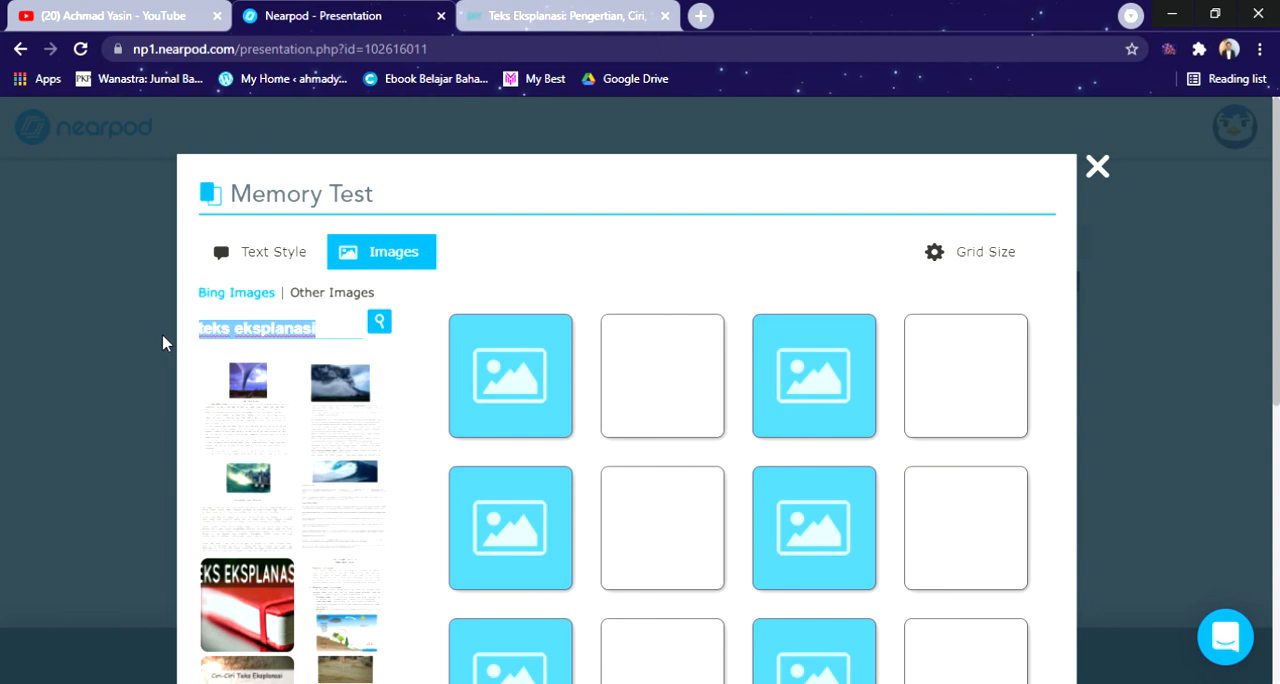
text(tsunami)
key(Return)
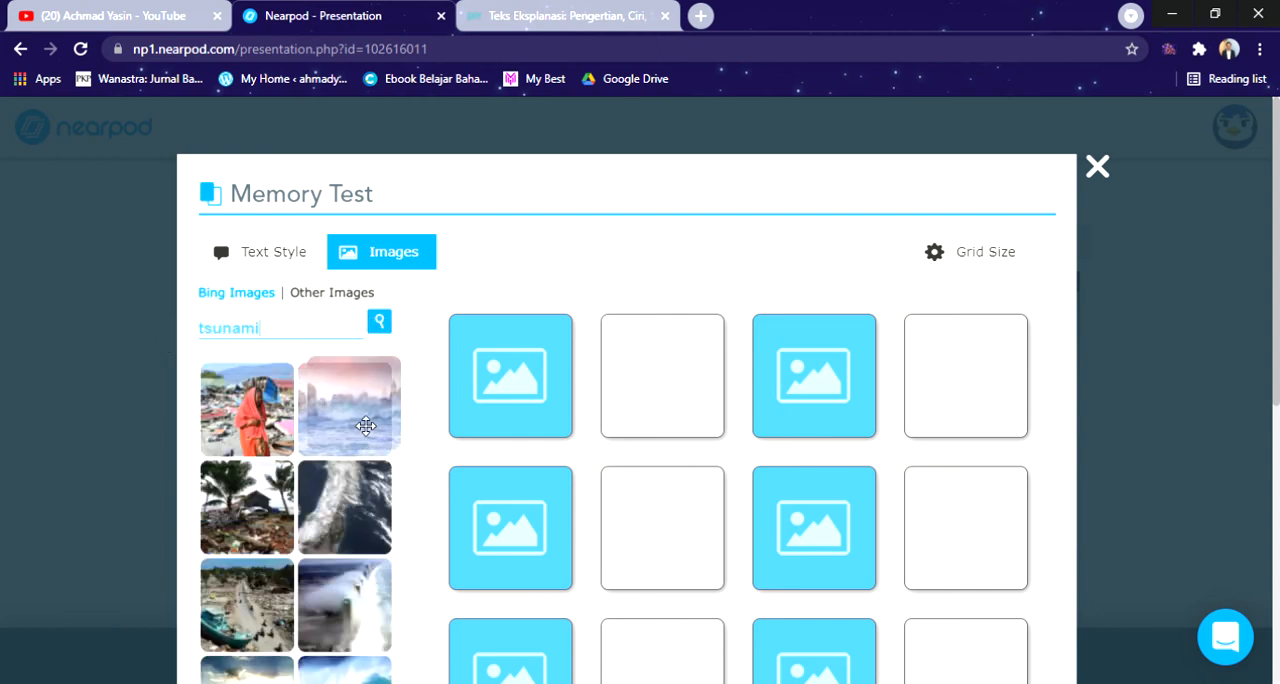
scroll(357, 432, down, 1)
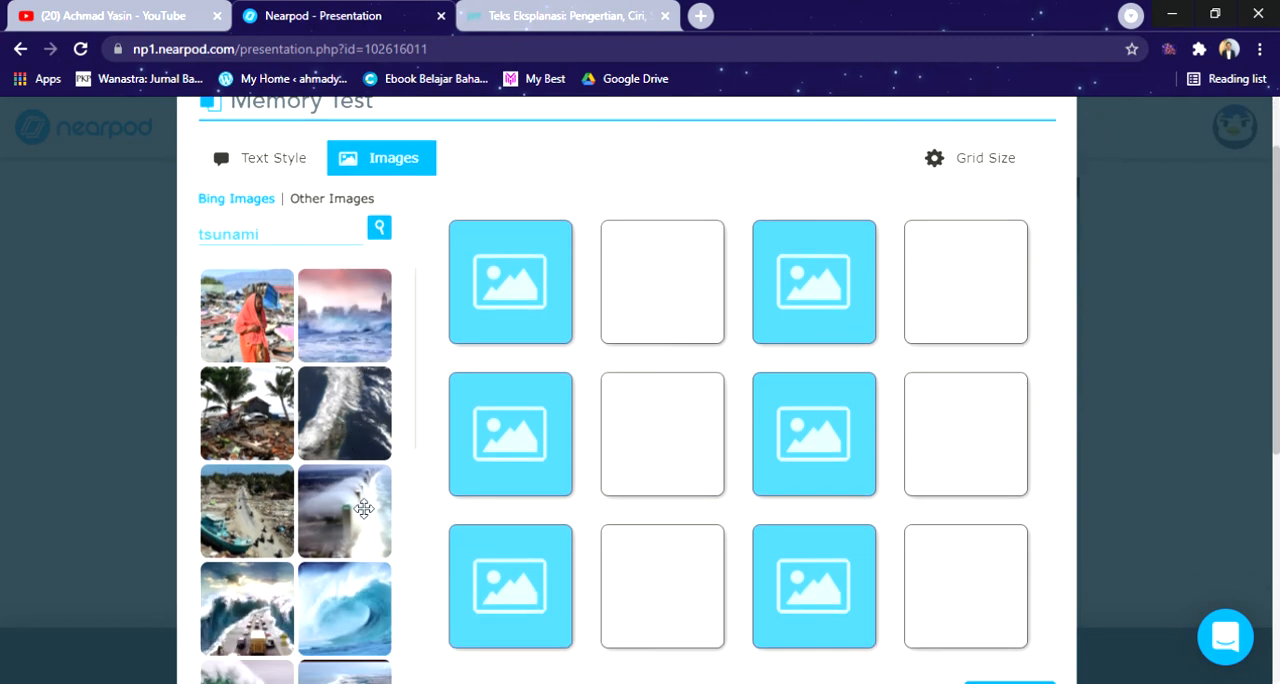
drag(362, 508, 512, 300)
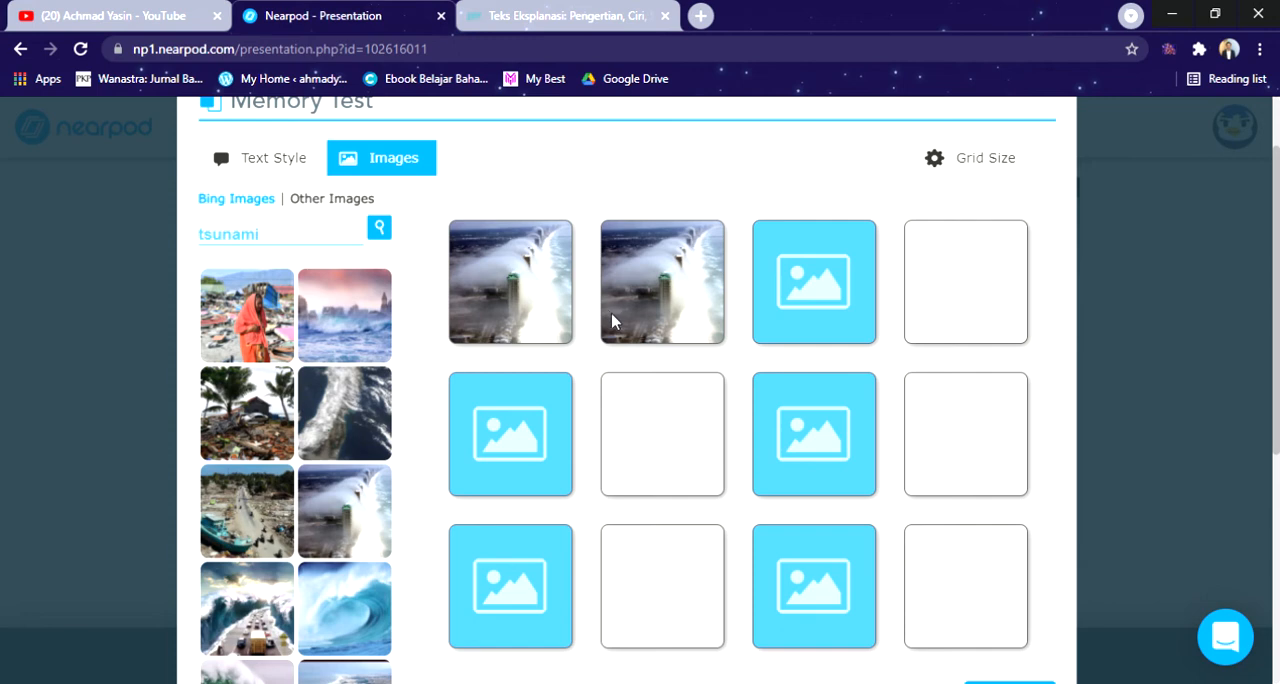
Step: Search the images for "gempa bumi" and place the rubble picture captioned "Gempa Bumi" on the second pair of the second row
triple_click(324, 236)
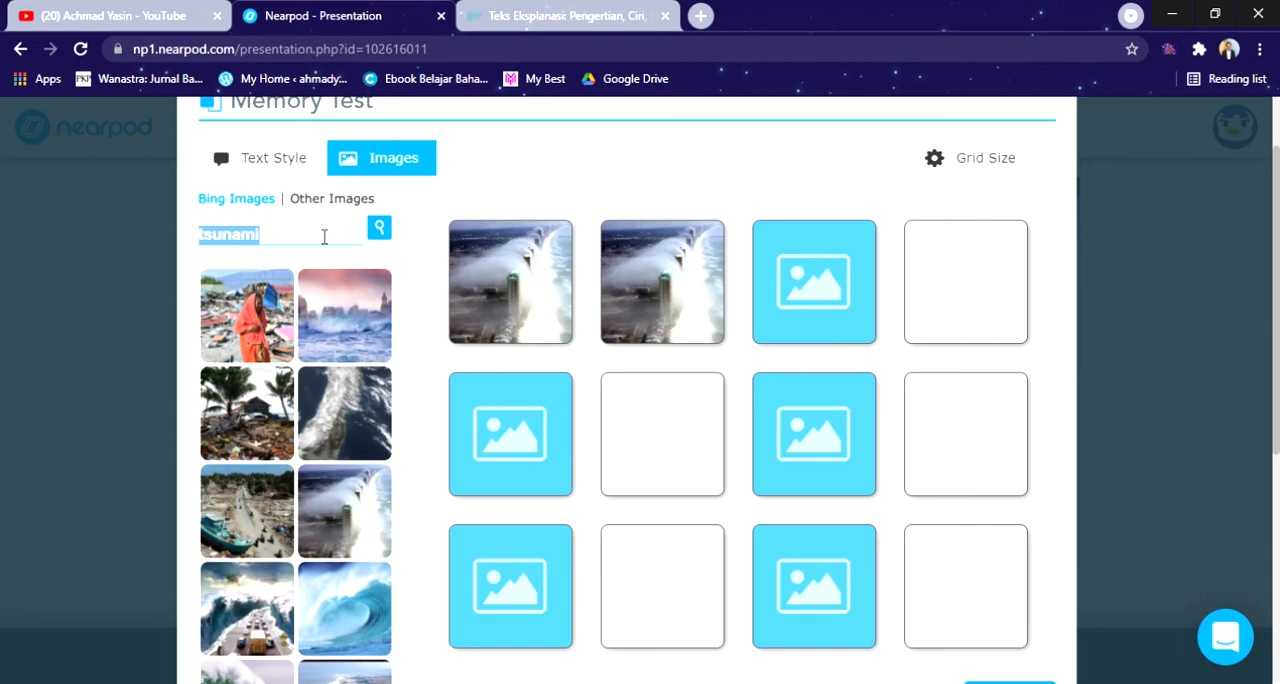
text(gemap bumi)
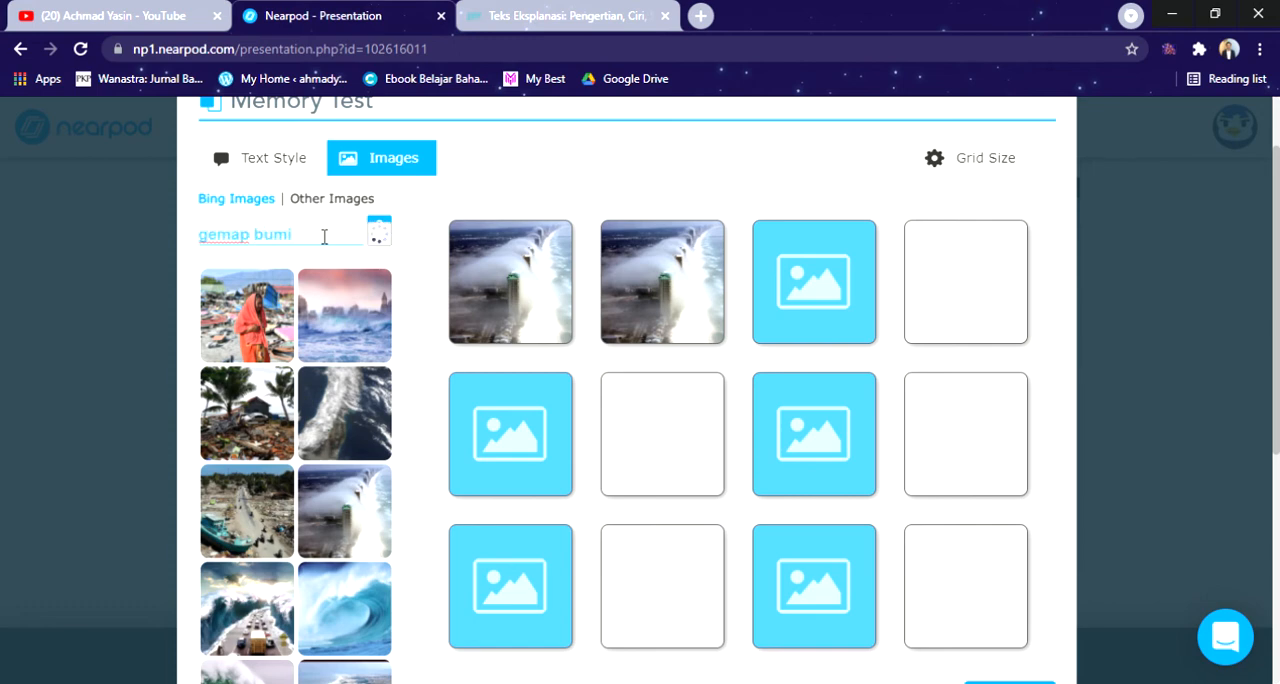
key(Return)
key(BackSpace)
key(BackSpace)
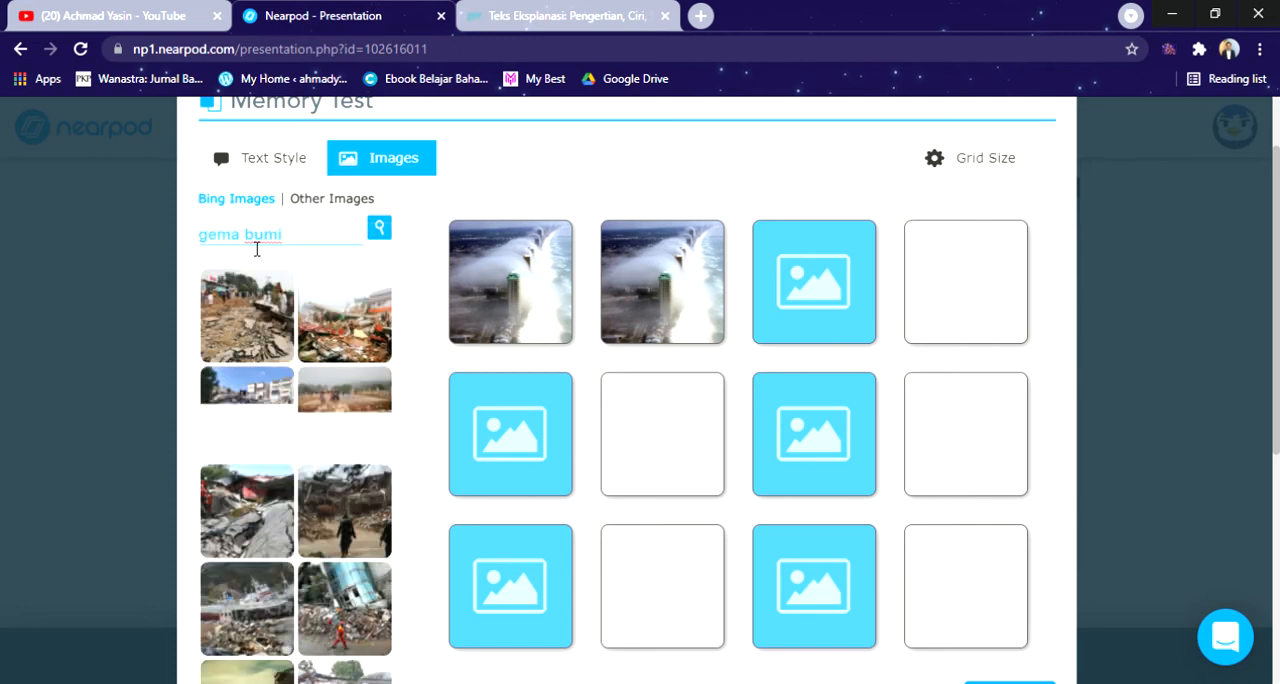
text(pa)
key(Return)
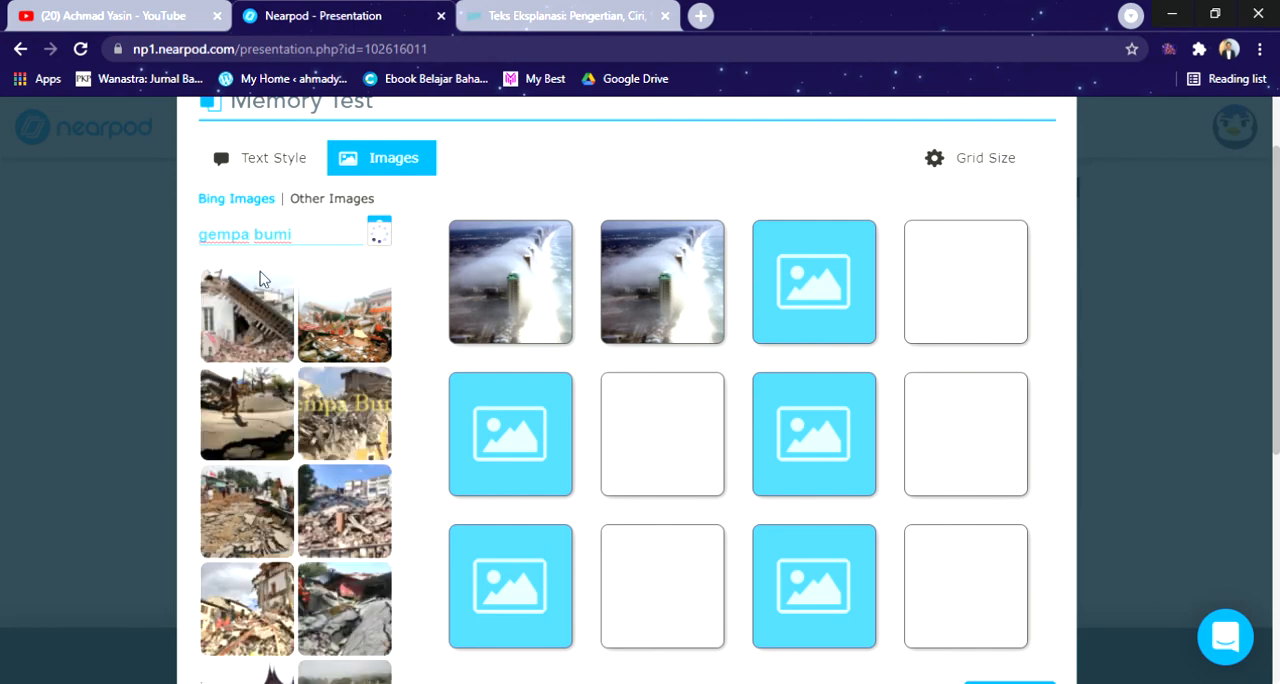
scroll(281, 320, down, 1)
drag(344, 319, 814, 340)
scroll(378, 438, up, 2)
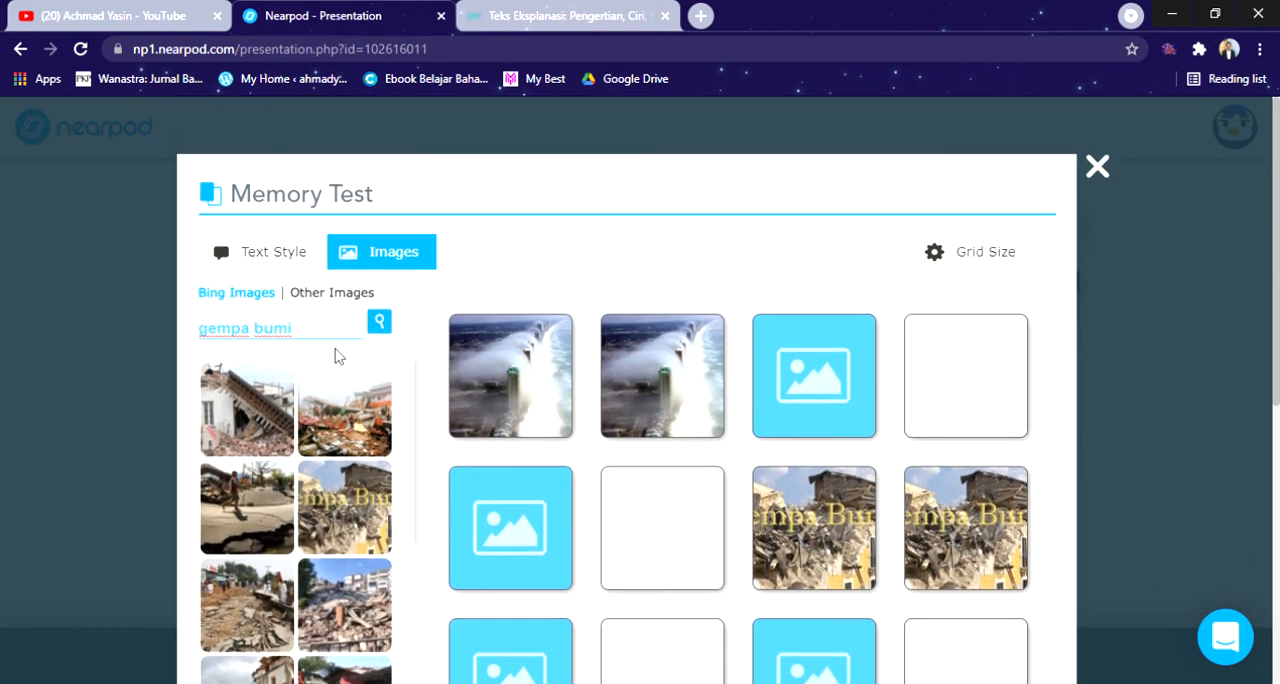
Step: Search the images for "banjir" and place the flooded city roundabout picture on the first pair of the second row
triple_click(305, 335)
text(banjir)
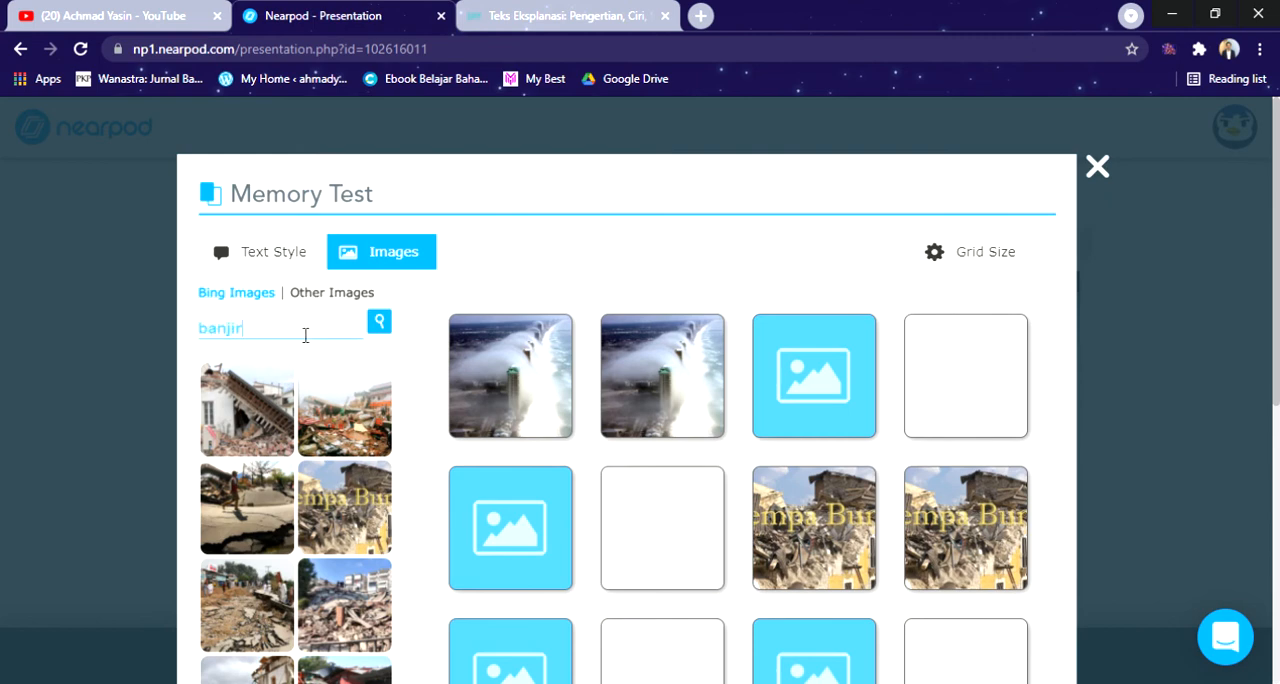
key(Return)
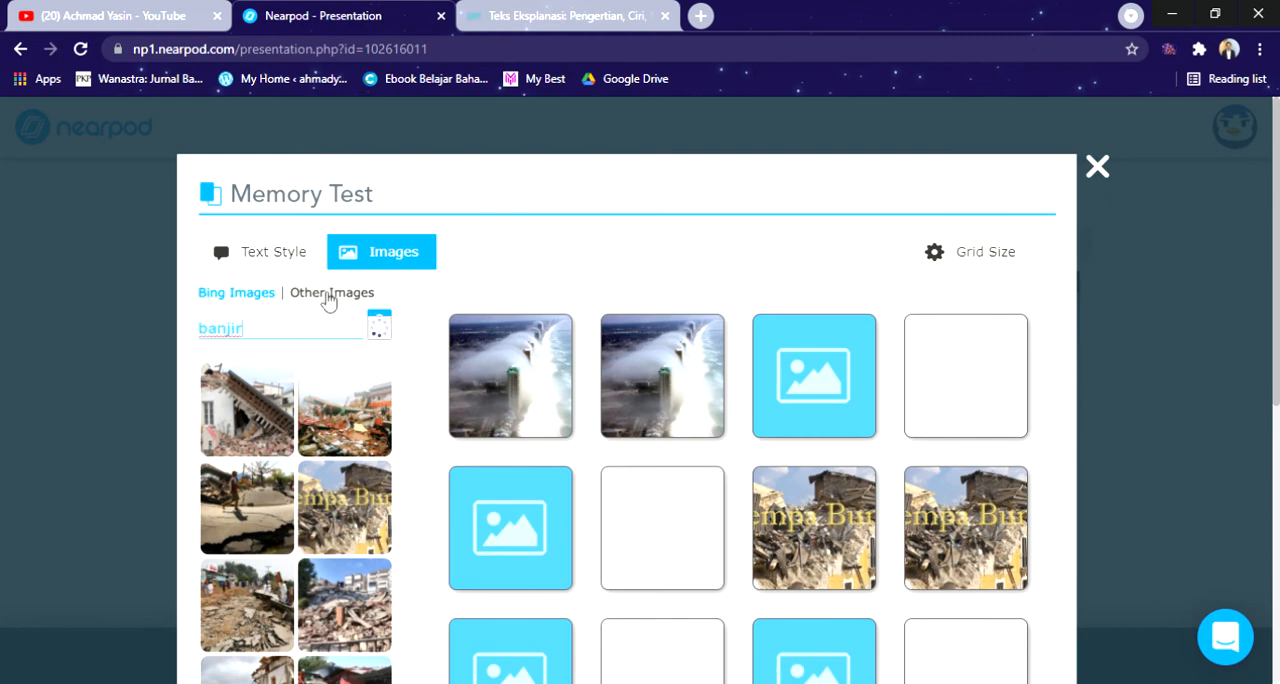
scroll(317, 531, down, 1)
drag(276, 526, 460, 484)
scroll(350, 434, up, 1)
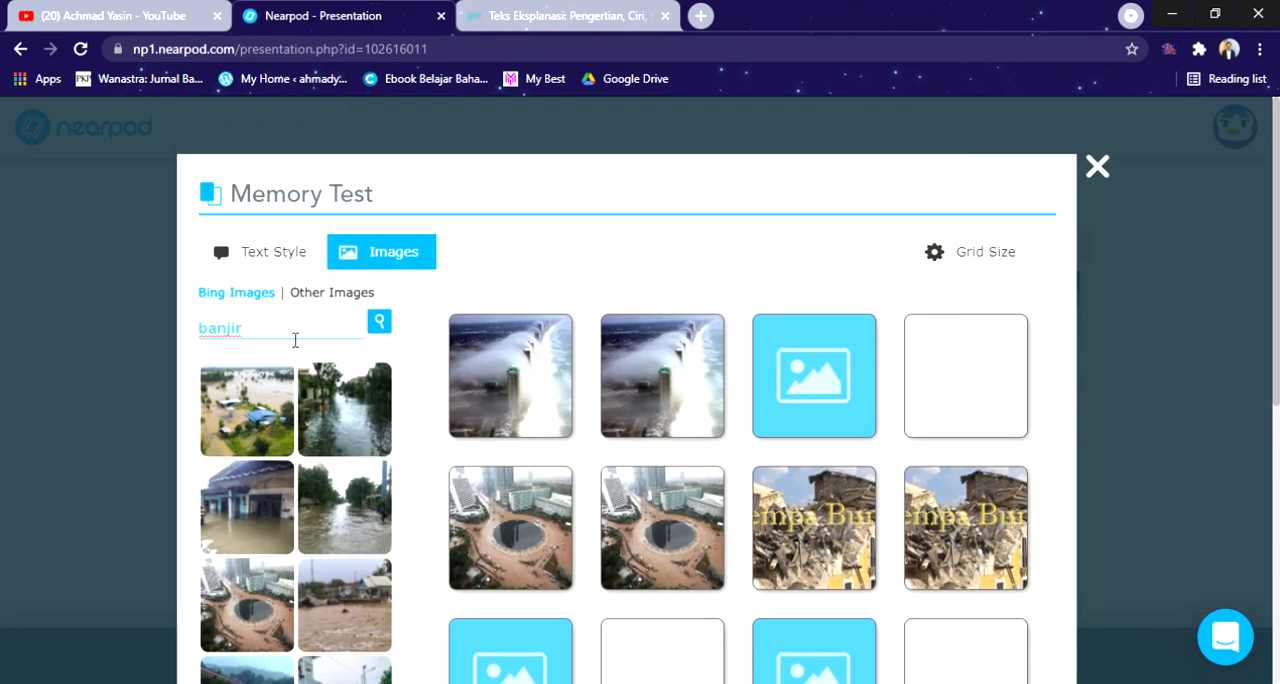
Step: Search the images for "sampah" and place the picture of trash floating on blue water on the second pair of the first row
triple_click(294, 338)
key(BackSpace)
text(sampah)
key(Return)
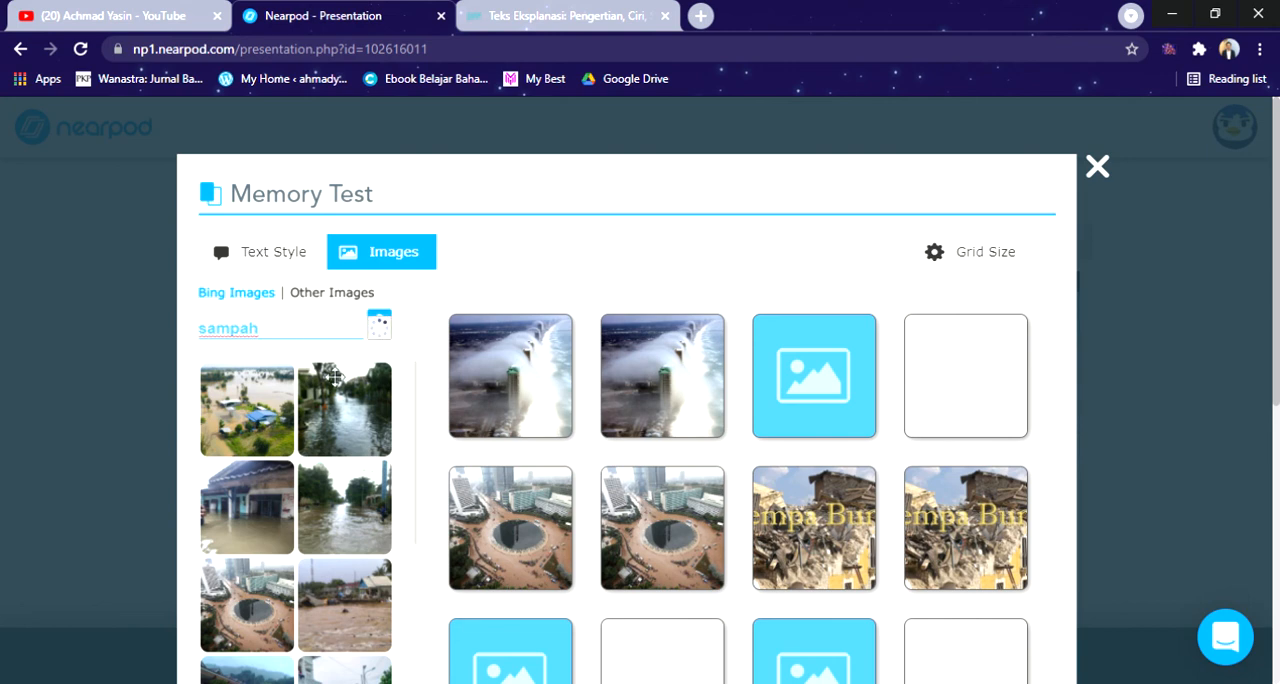
scroll(335, 376, down, 1)
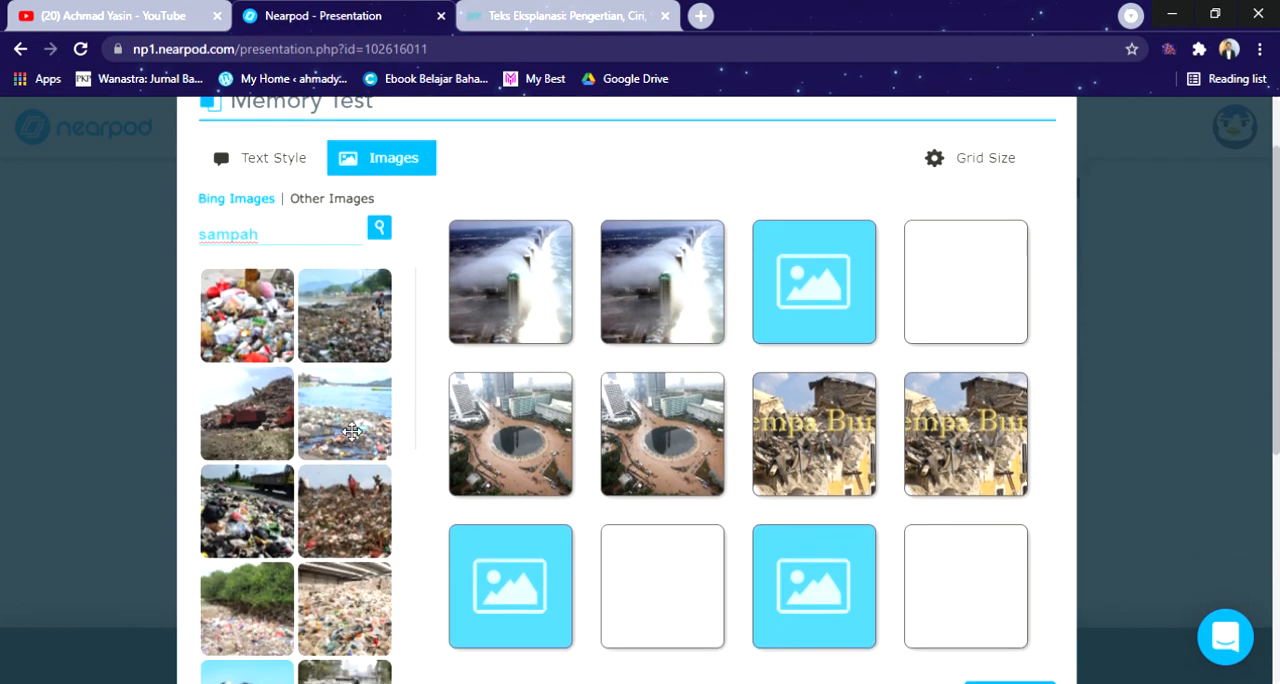
drag(344, 415, 814, 282)
scroll(314, 334, up, 1)
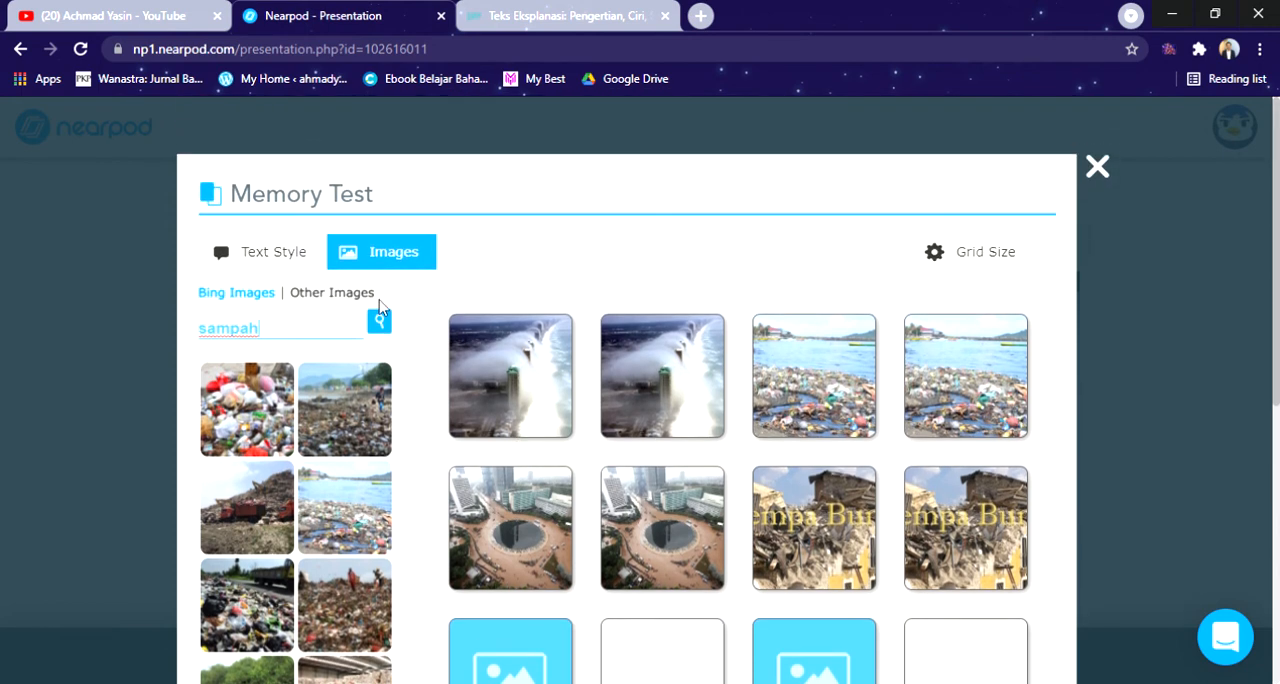
Step: Search the images for "hujan es" and place the hail-covered path and lawn picture on the first pair of the third row
double_click(314, 334)
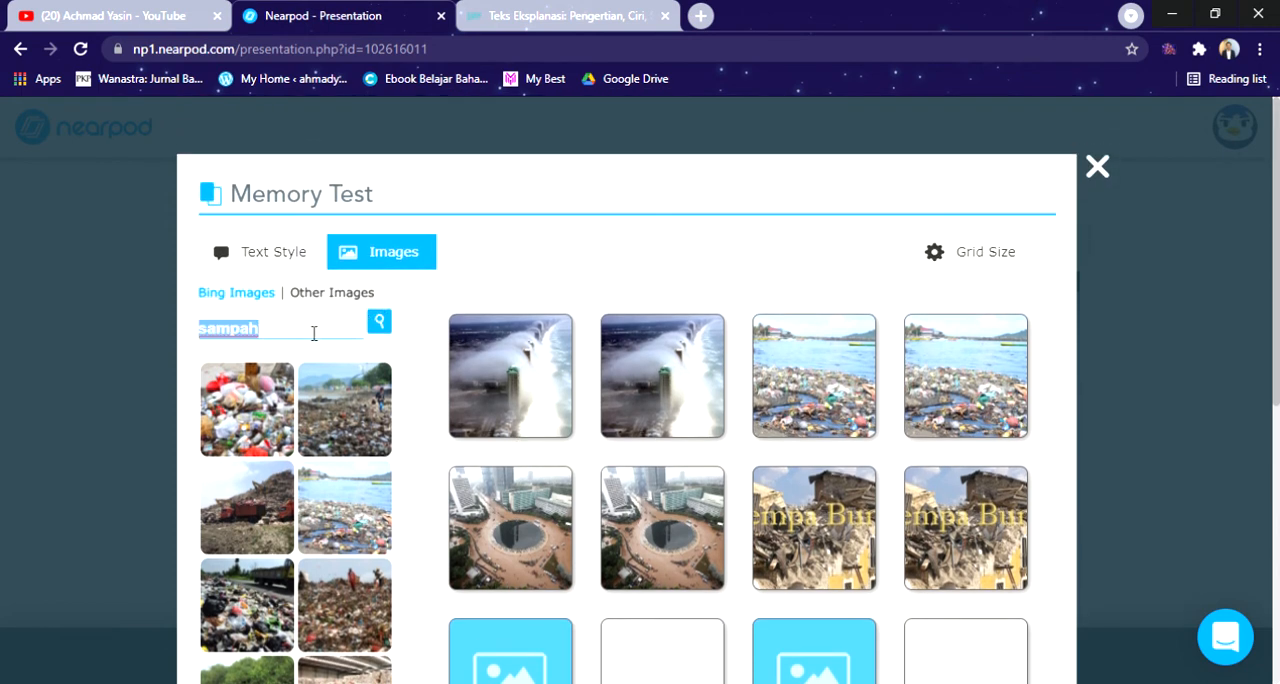
key(BackSpace)
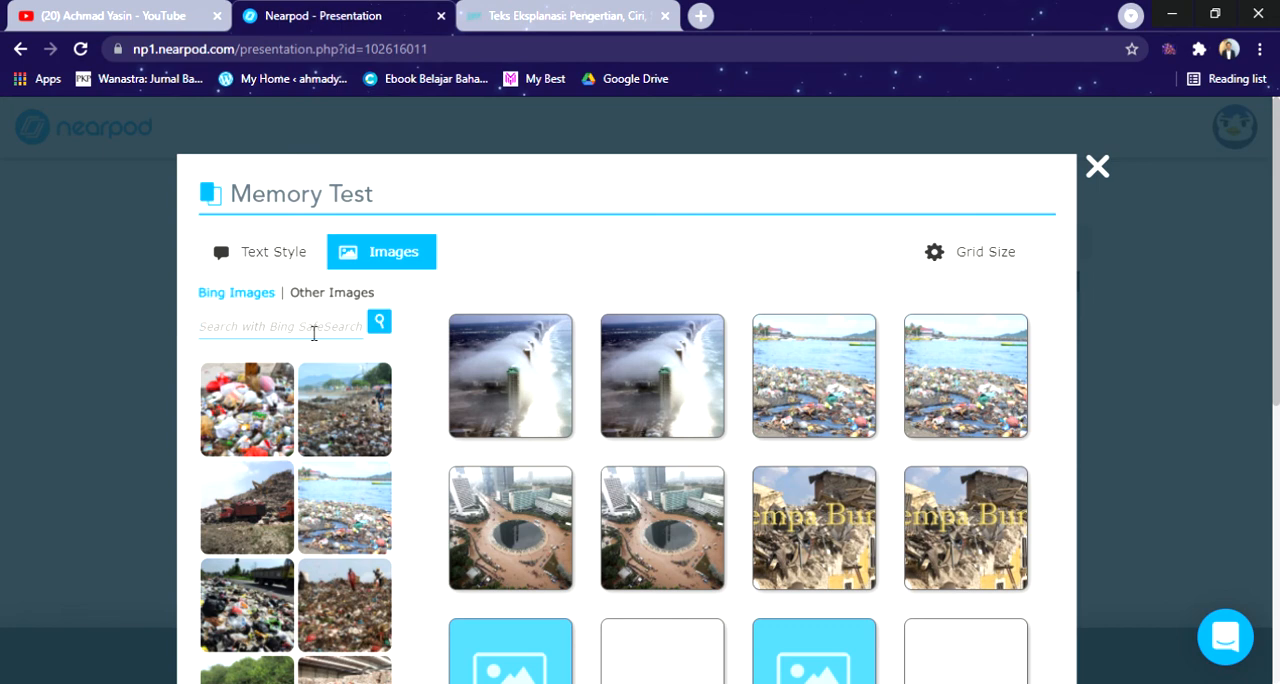
text(hujan es)
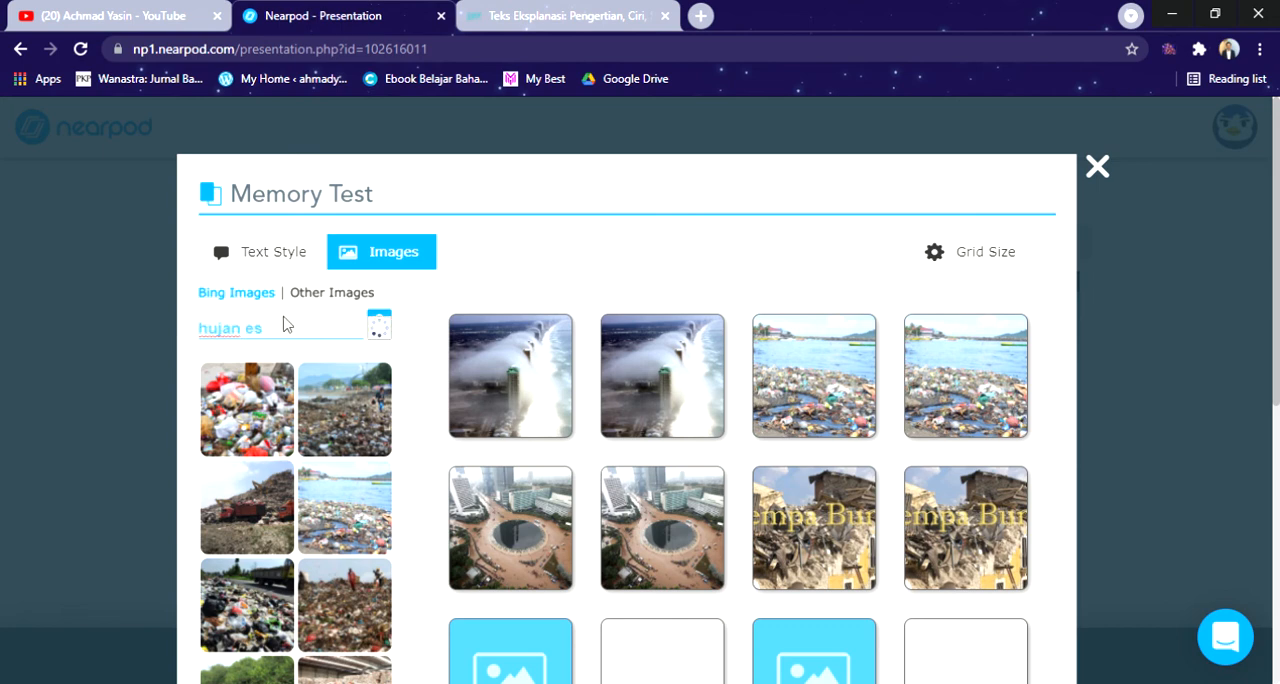
scroll(404, 445, down, 1)
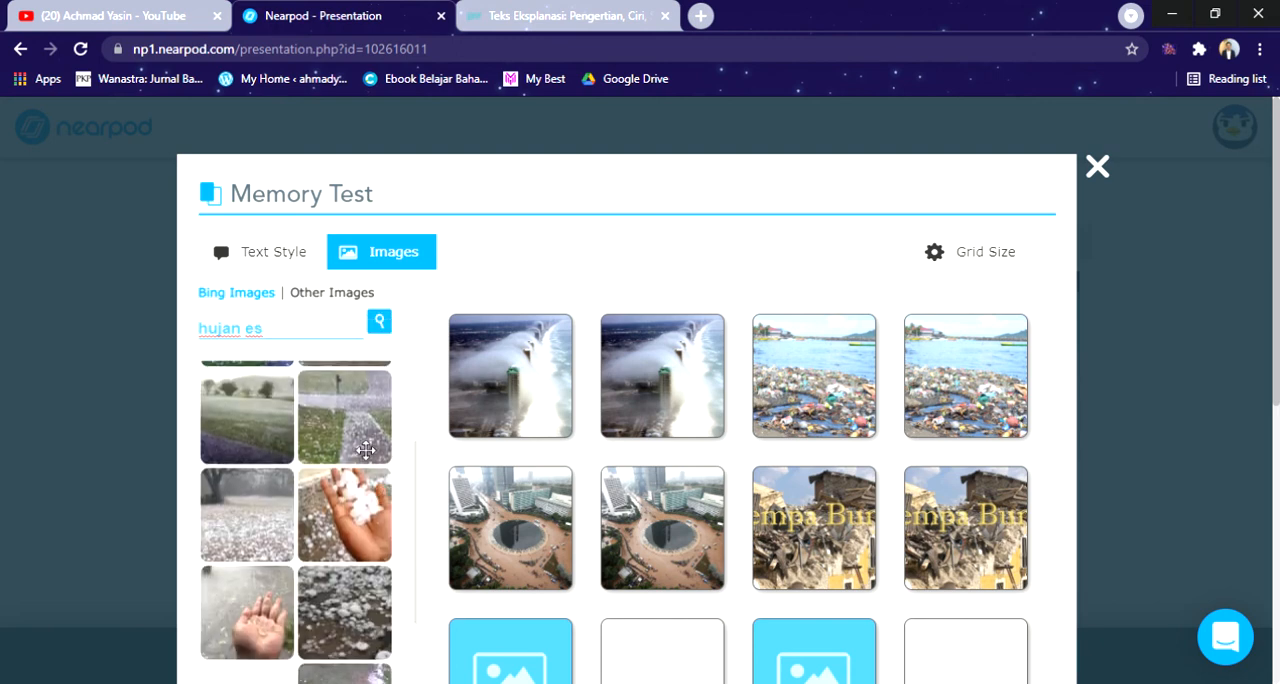
drag(366, 428, 640, 645)
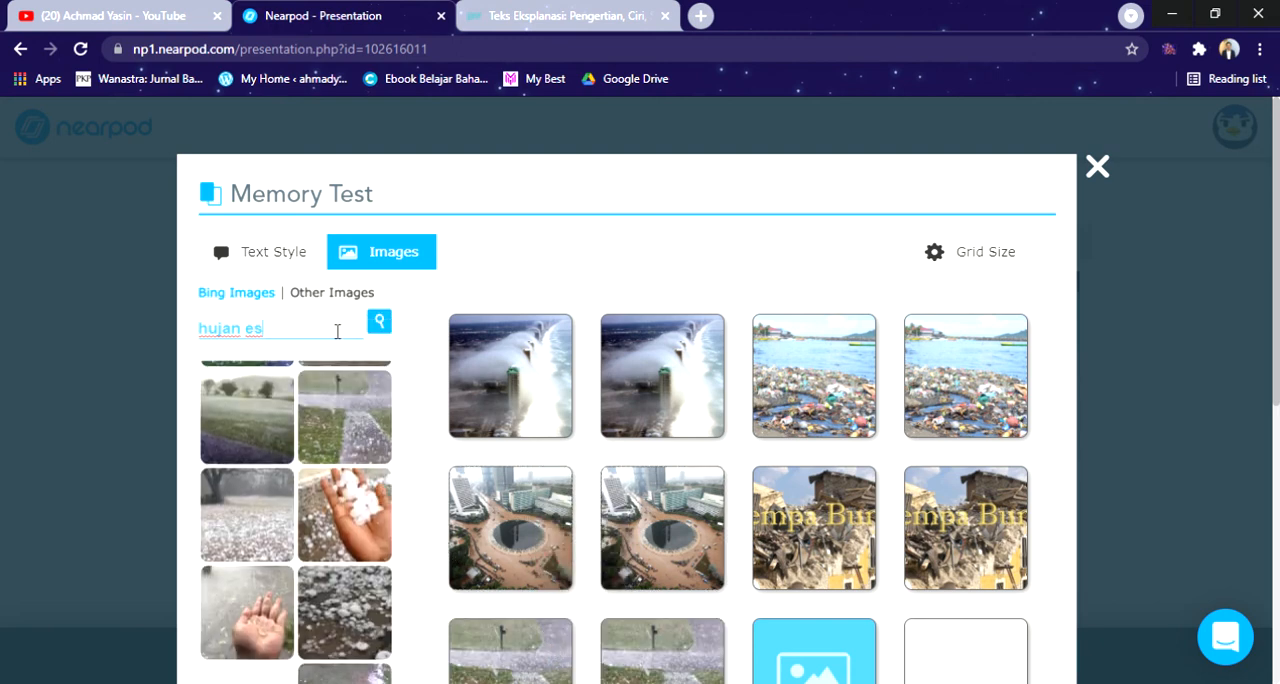
Step: Search the images for "tanah longsor" and place the red hillside landslide picture on the last empty pair in the third row
triple_click(338, 329)
key(BackSpace)
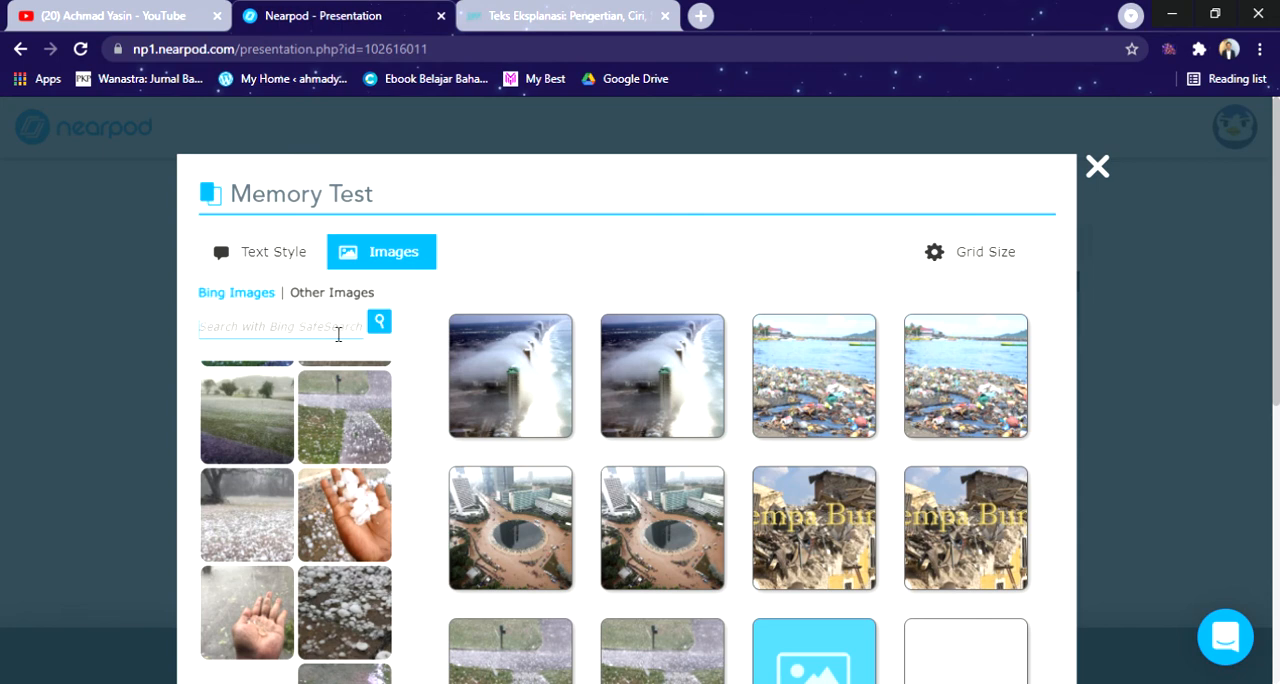
text(eru)
key(BackSpace)
key(BackSpace)
key(BackSpace)
text(tanah longsor)
key(Return)
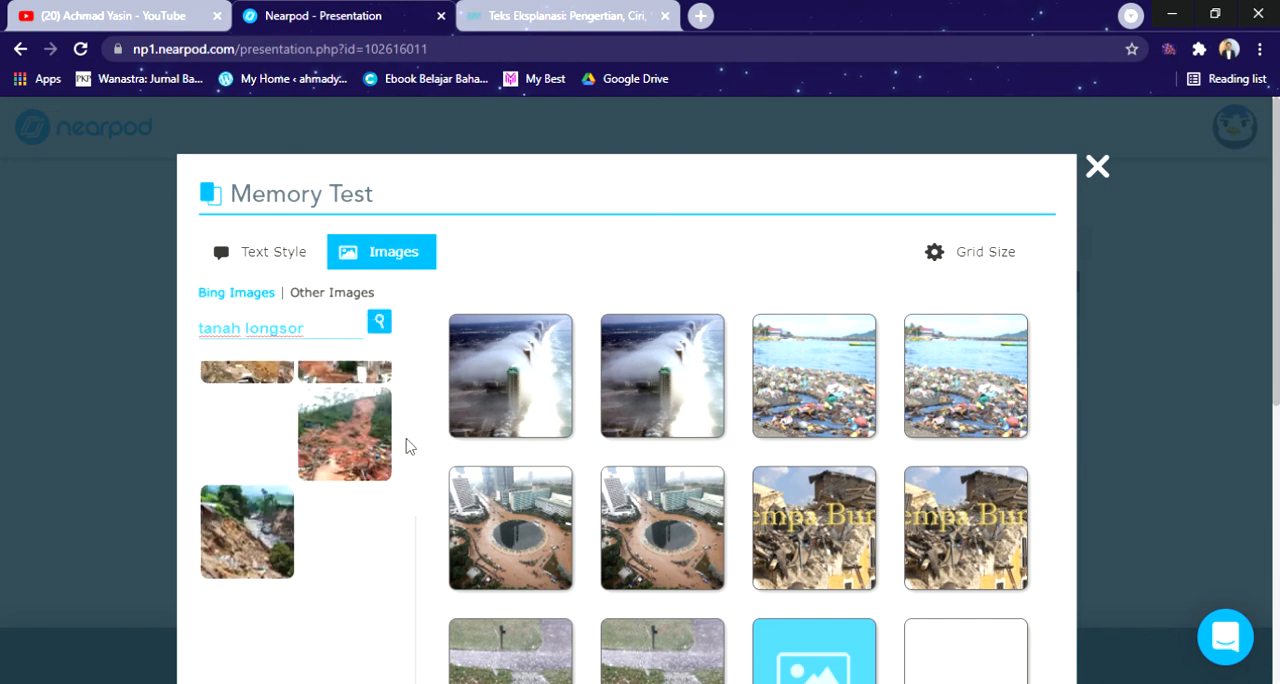
drag(350, 612, 826, 634)
scroll(900, 585, down, 2)
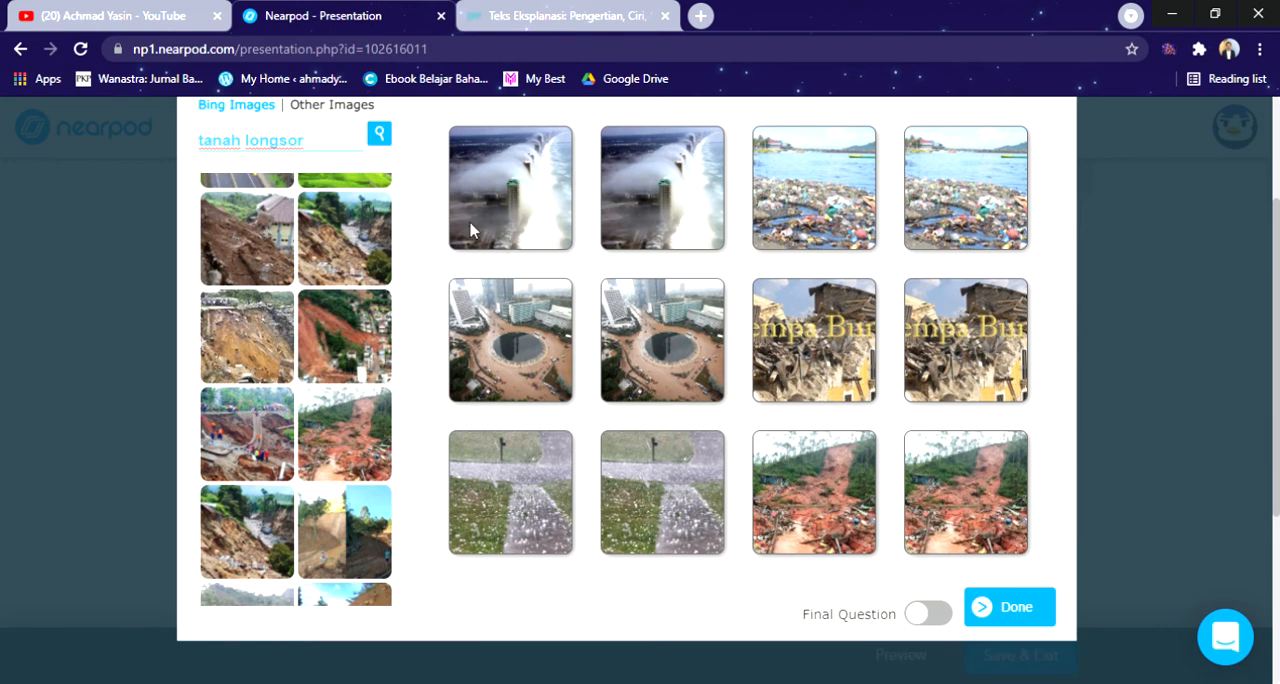
Step: Try the 12 pairs grid size for the Memory Test and return it to 6 pairs
scroll(300, 400, up, 6)
click(950, 260)
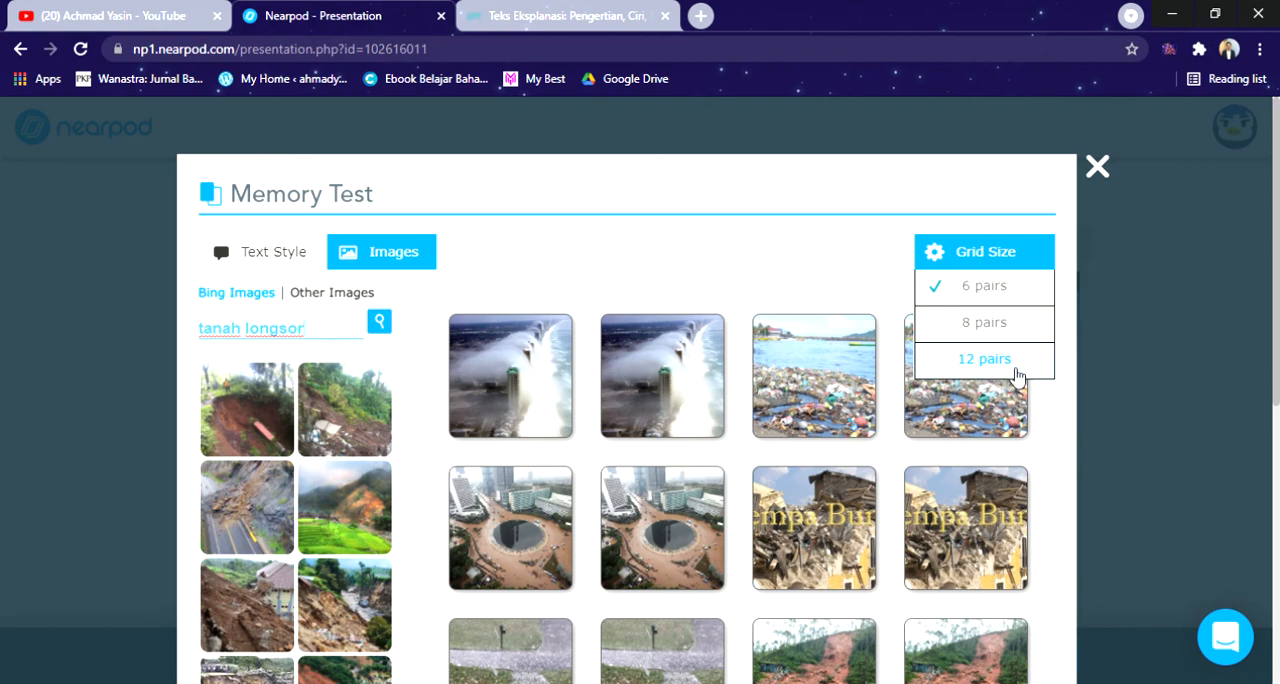
click(1022, 366)
click(1013, 297)
scroll(1057, 486, down, 3)
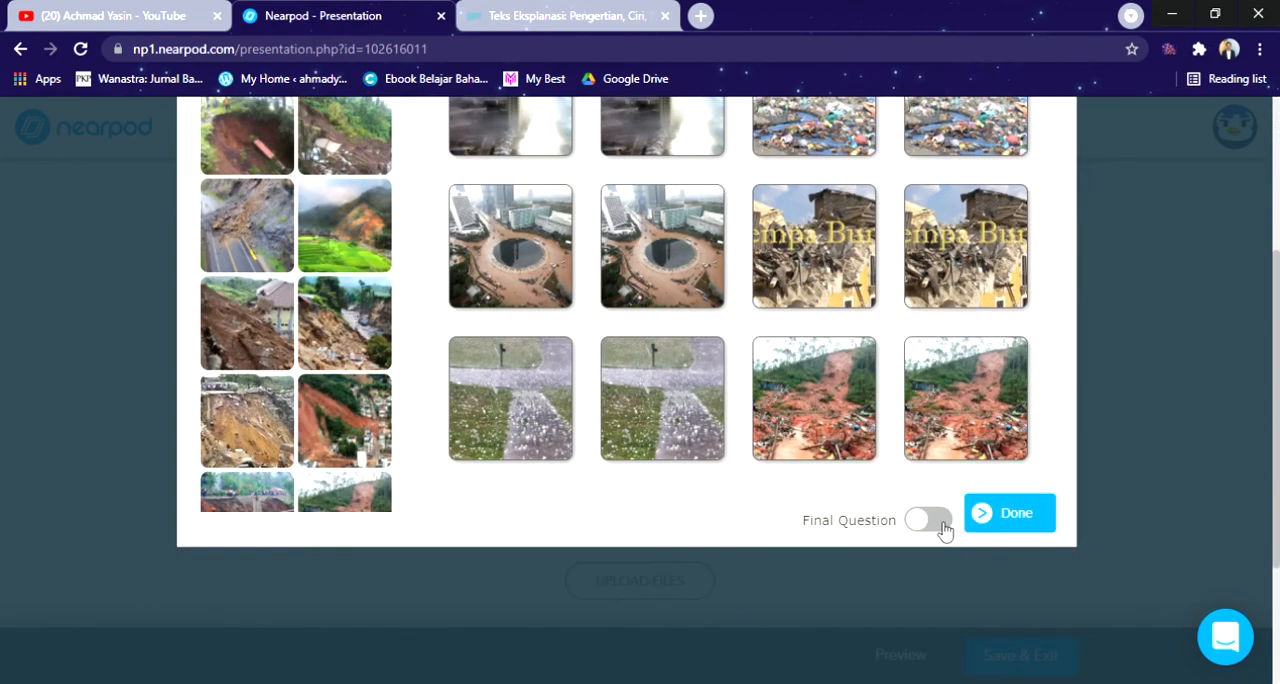
Step: Finish the Memory Test to add it to the lesson, and save and exit the lesson editor
click(1048, 516)
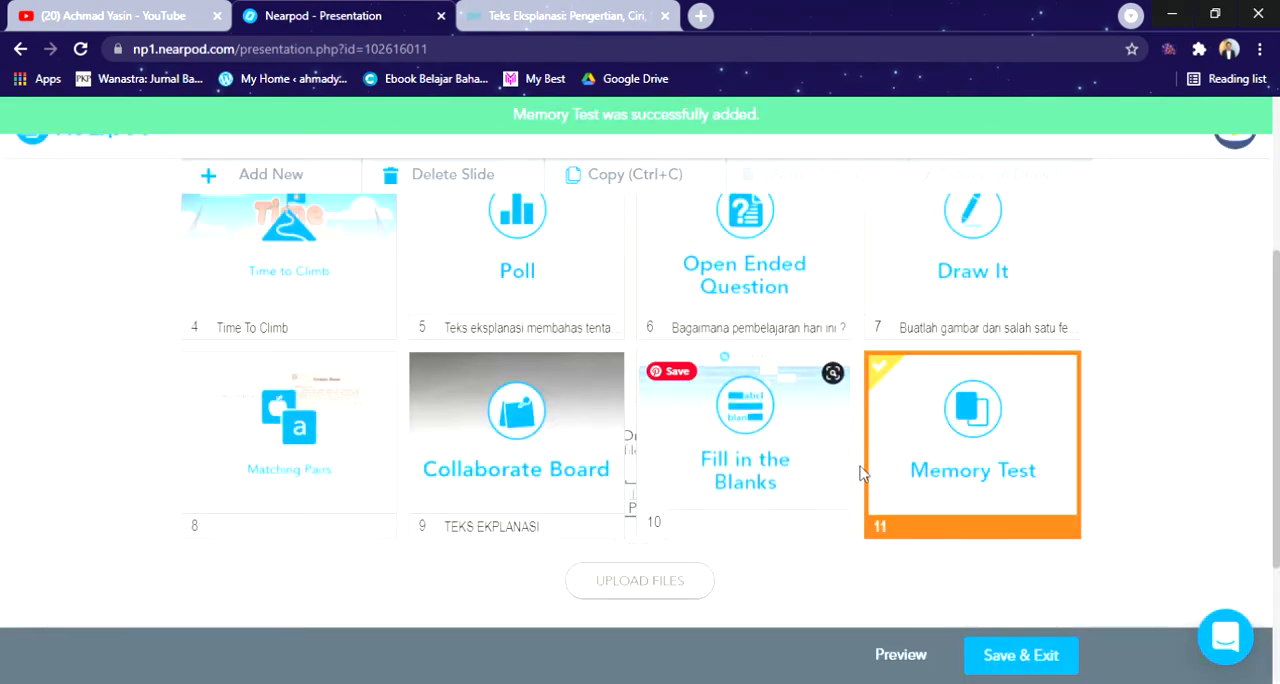
scroll(790, 500, up, 3)
scroll(767, 547, up, 1)
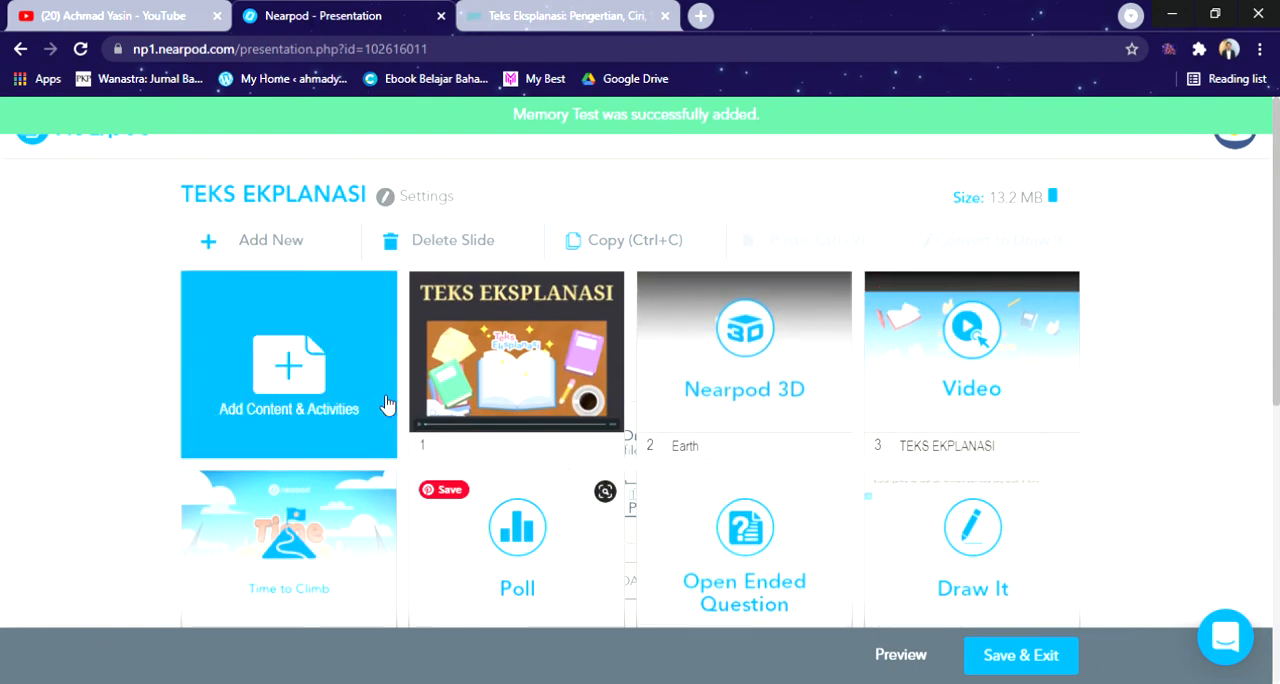
scroll(656, 467, down, 1)
scroll(655, 467, down, 1)
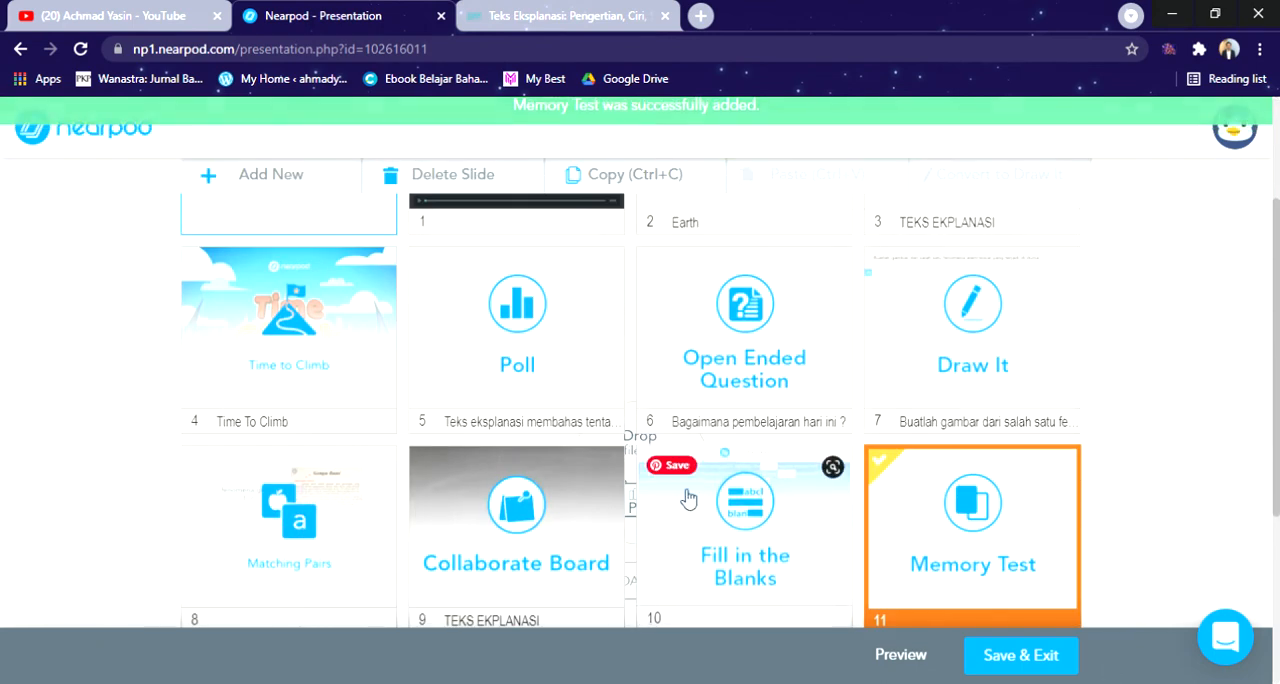
scroll(838, 393, up, 2)
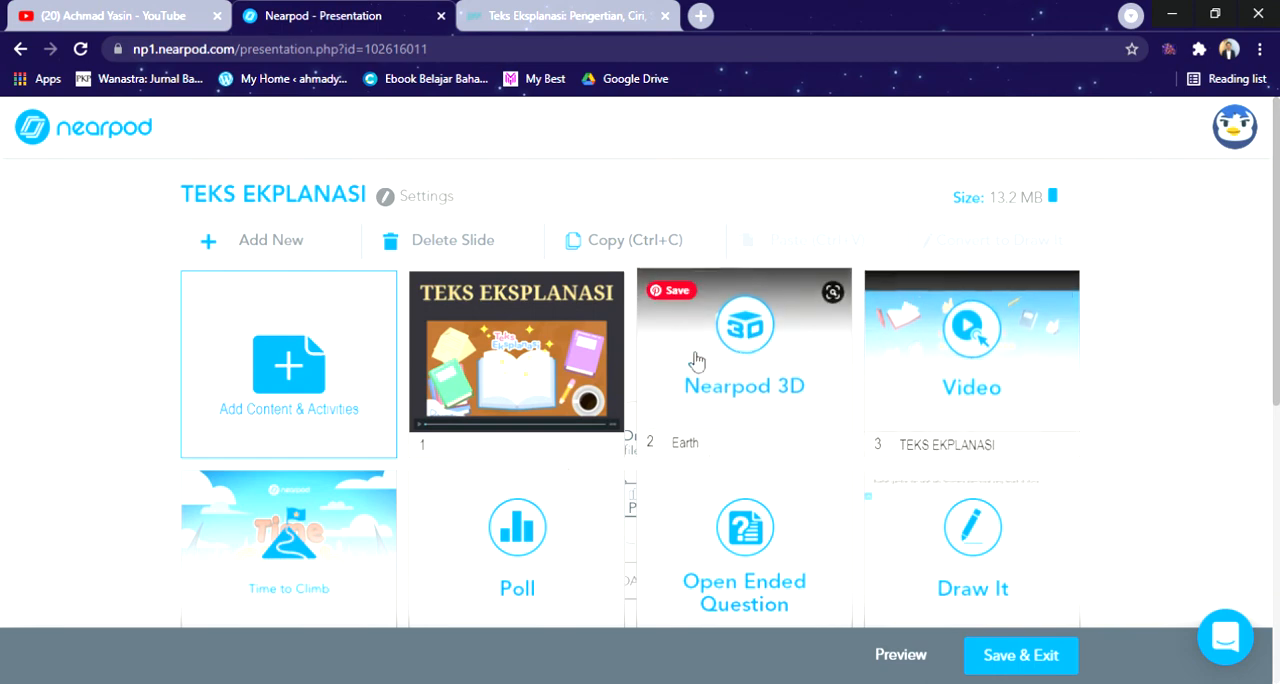
scroll(894, 449, down, 5)
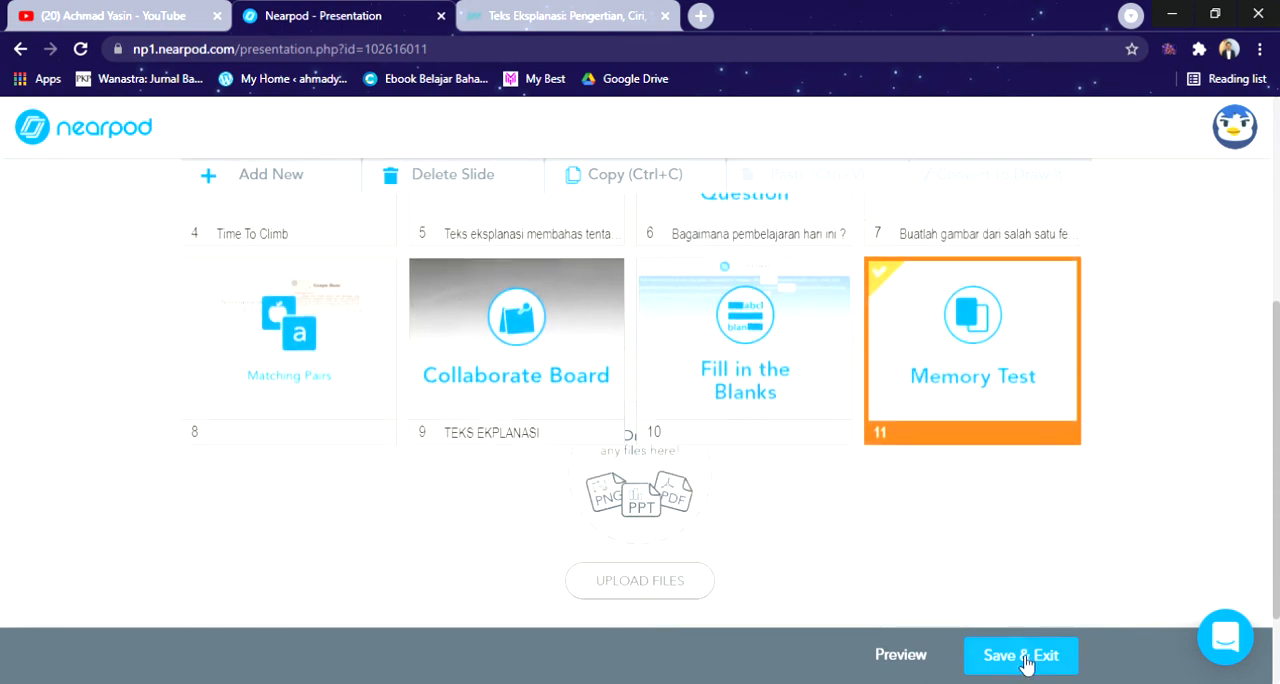
click(1040, 657)
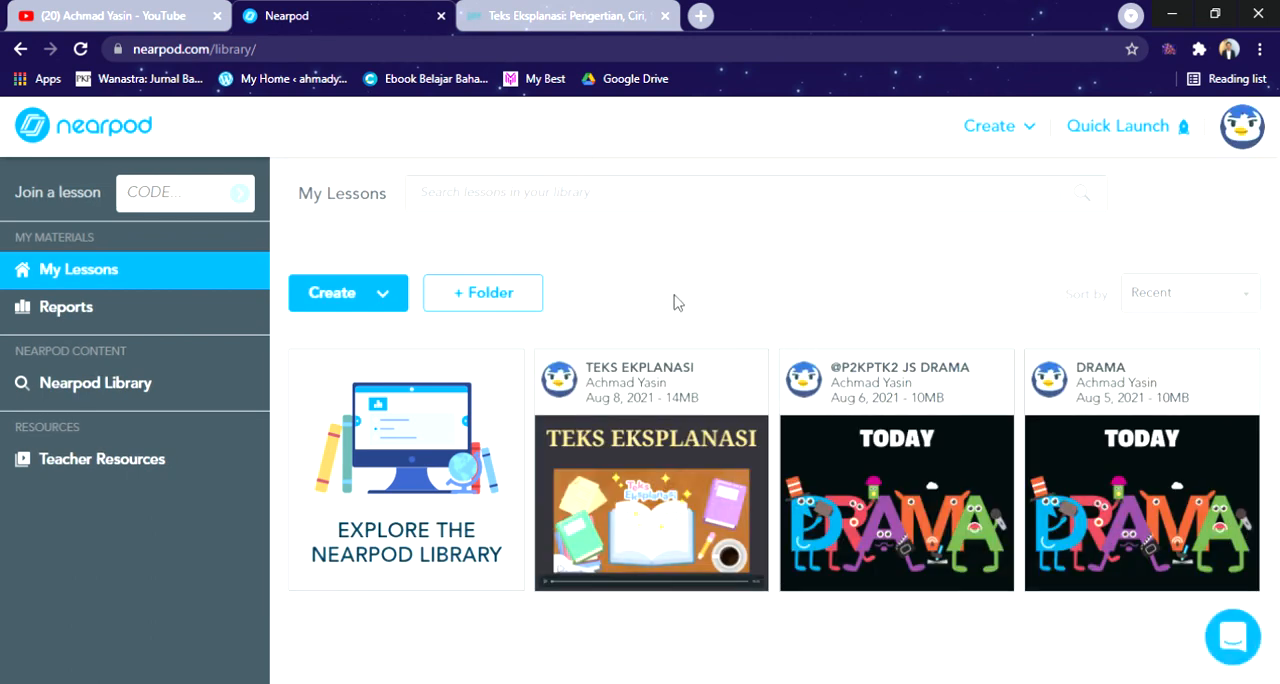
Step: Open the preview of the TEKS EKPLANASI lesson and review its opening slides up to Time to Climb on slide 4
mouse_move(659, 420)
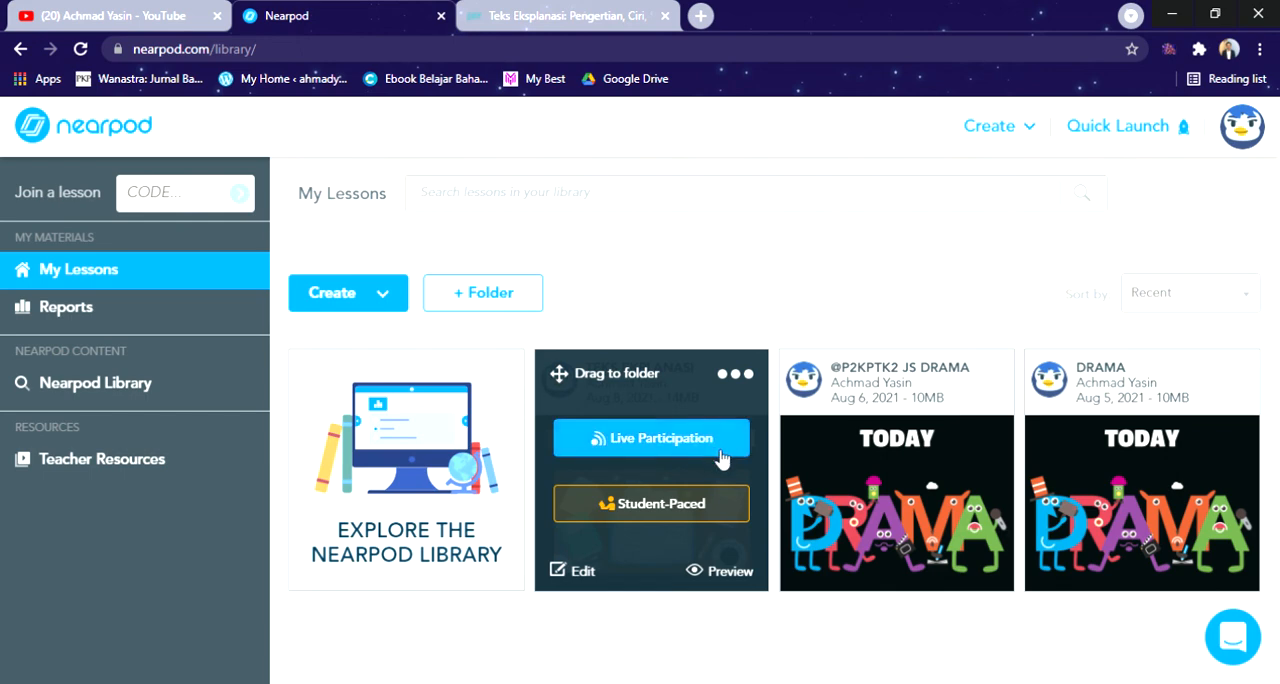
click(736, 378)
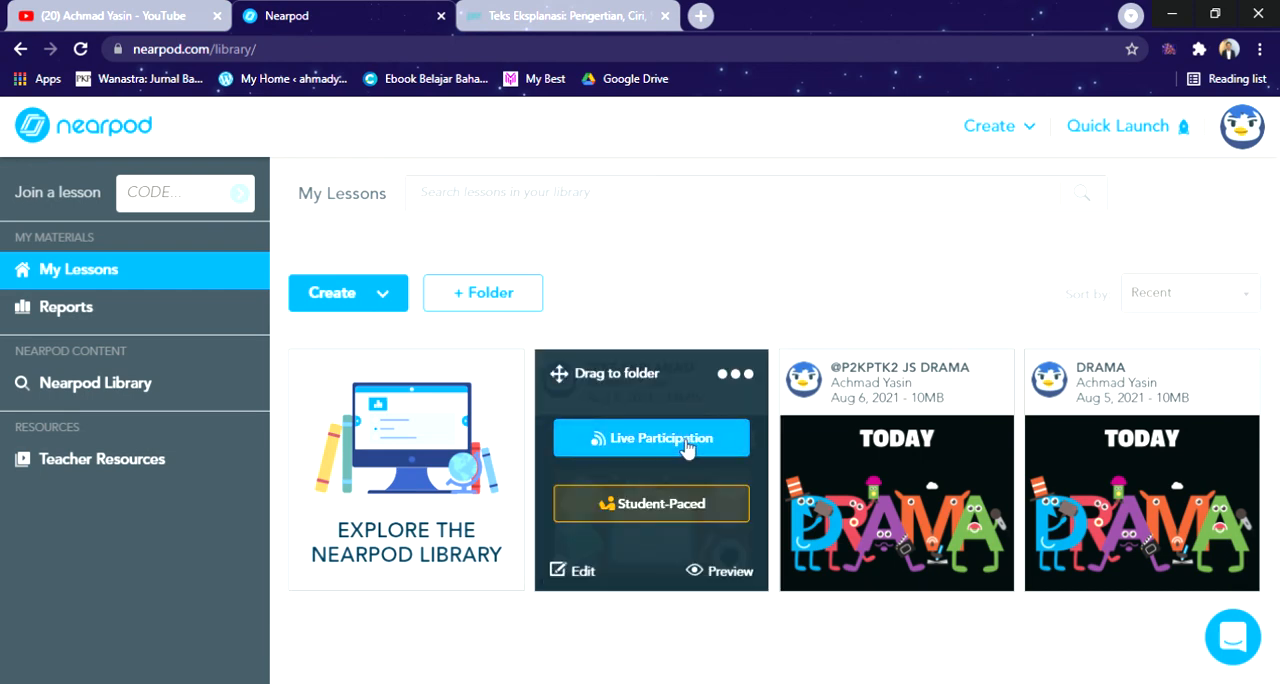
click(717, 572)
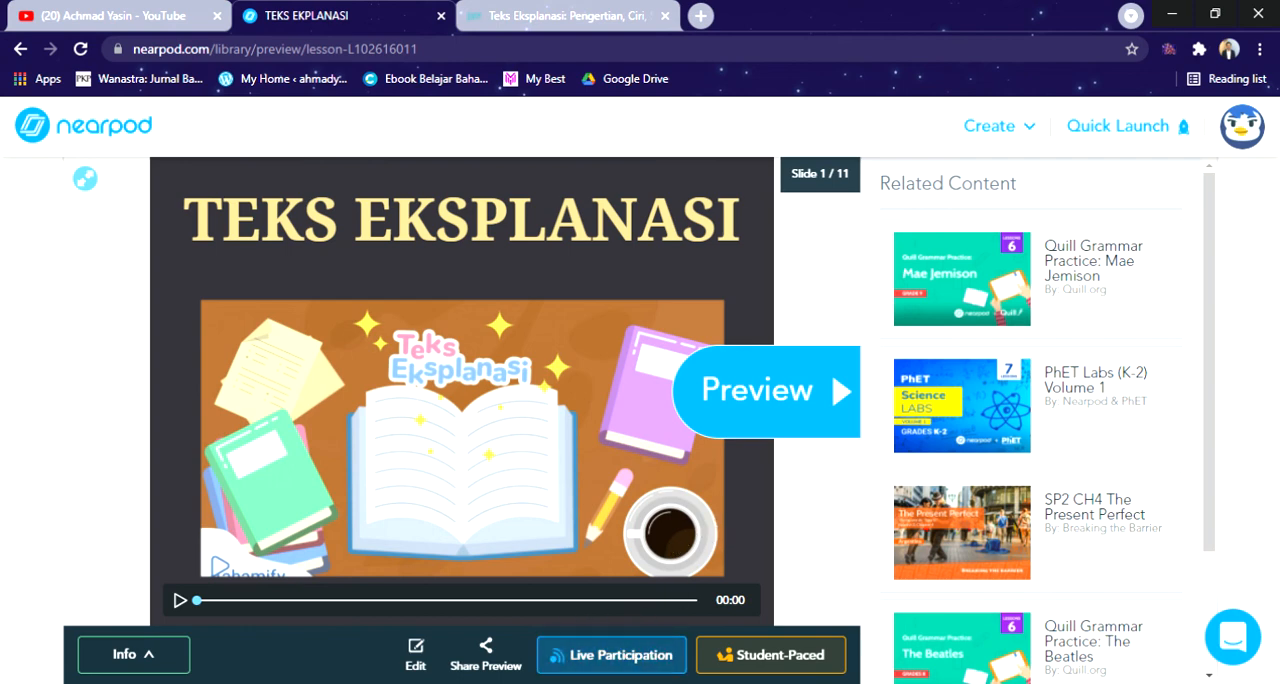
click(797, 414)
click(791, 407)
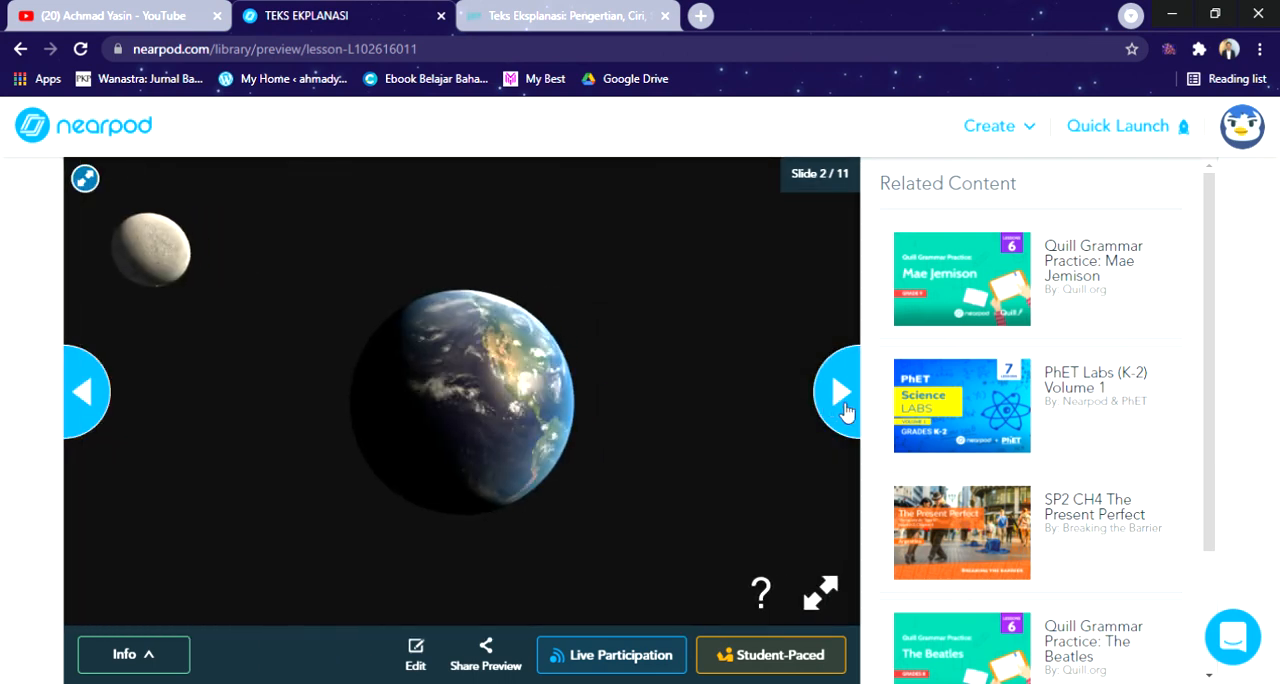
click(842, 408)
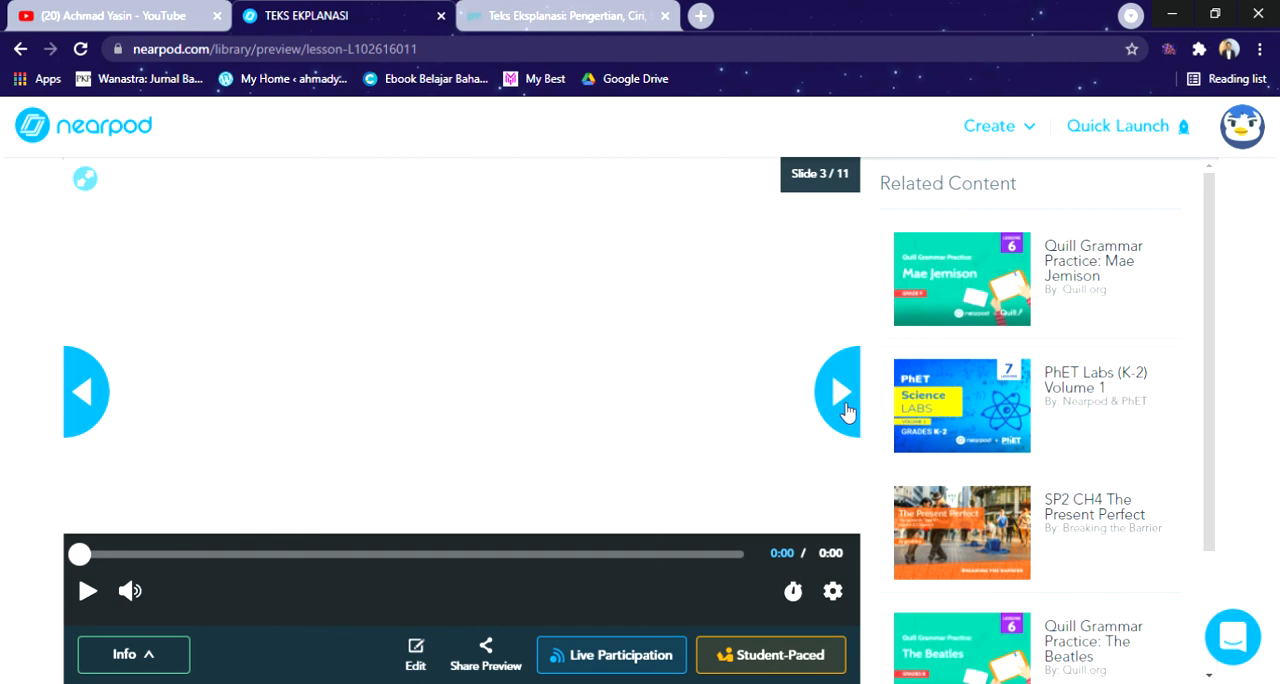
click(842, 400)
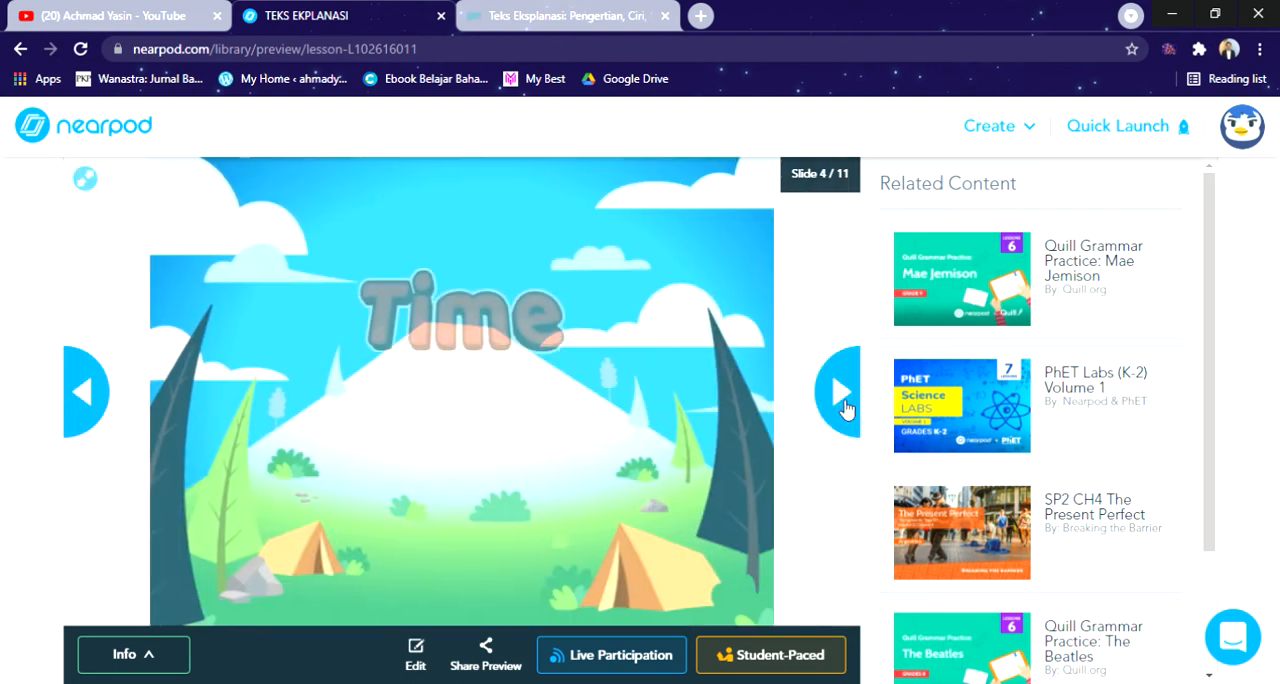
Step: Review the remaining activities in the lesson preview, from the poll on slide 5 through the last slide, 11
click(840, 395)
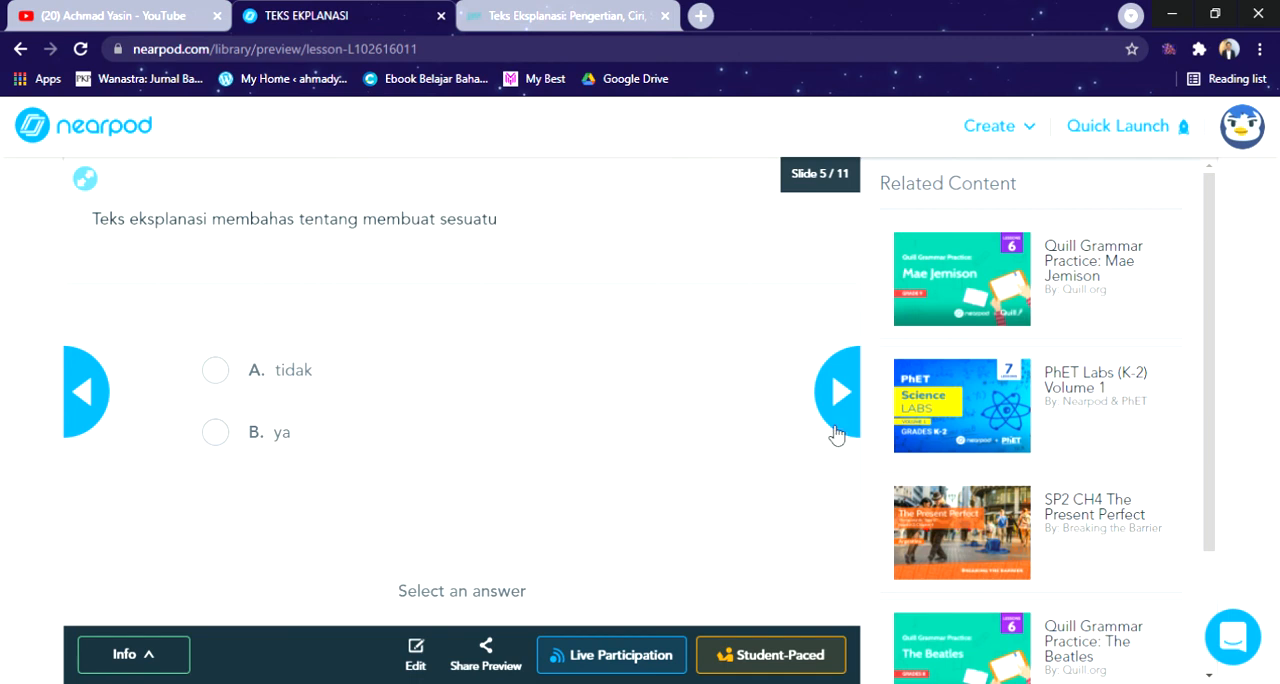
click(855, 377)
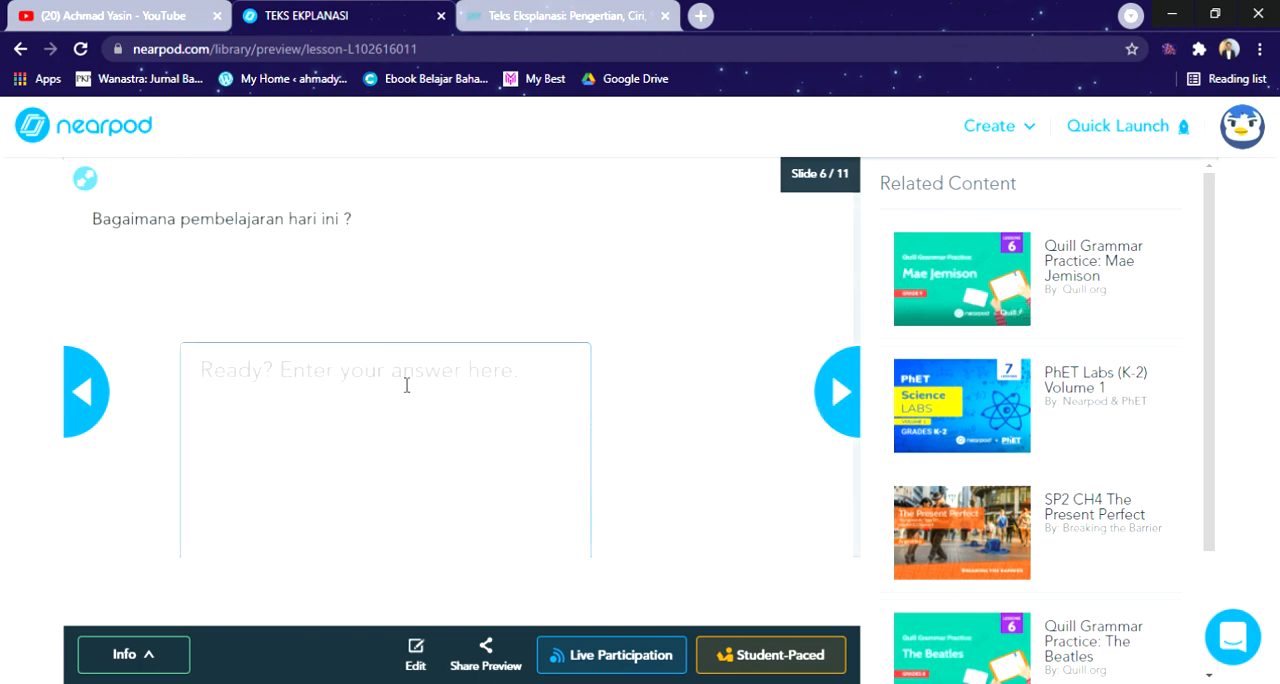
click(834, 400)
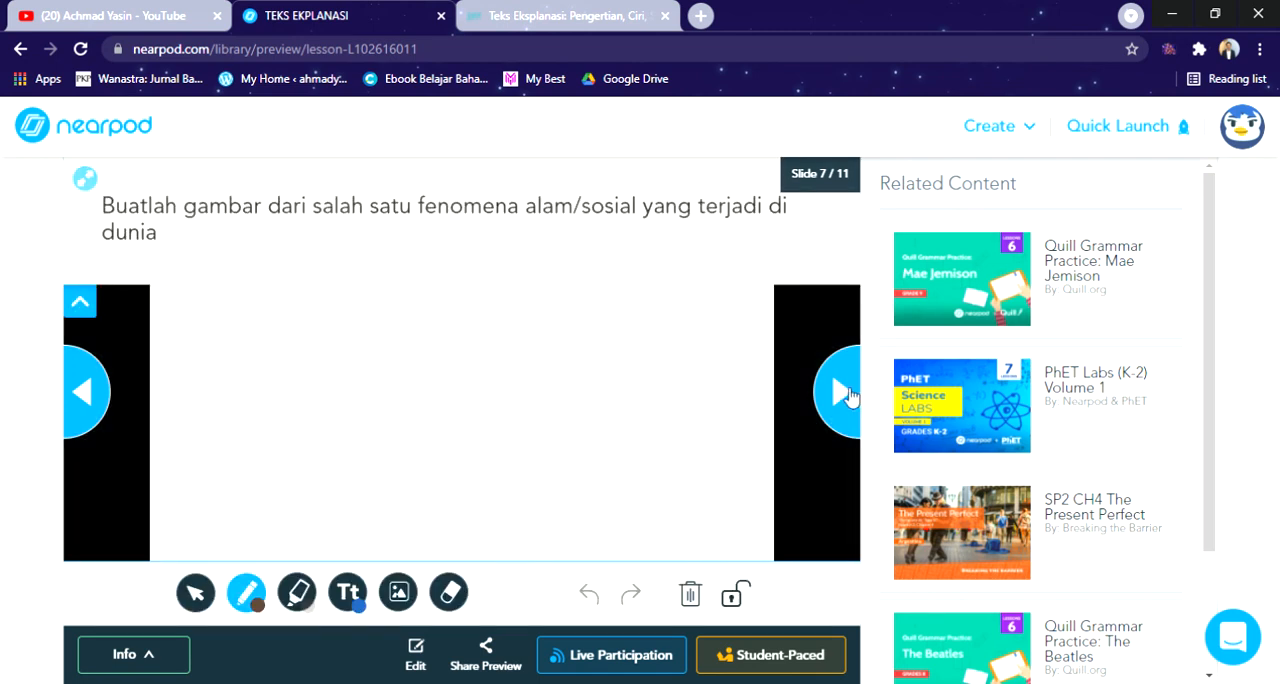
click(846, 393)
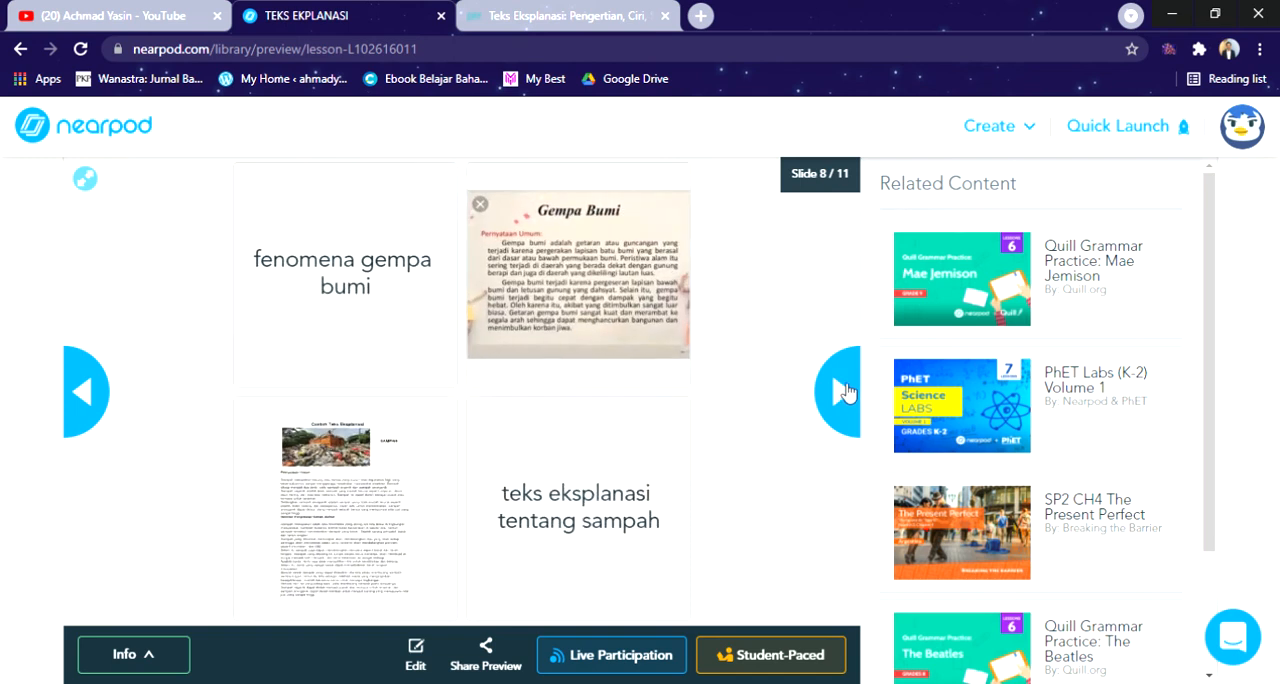
click(846, 392)
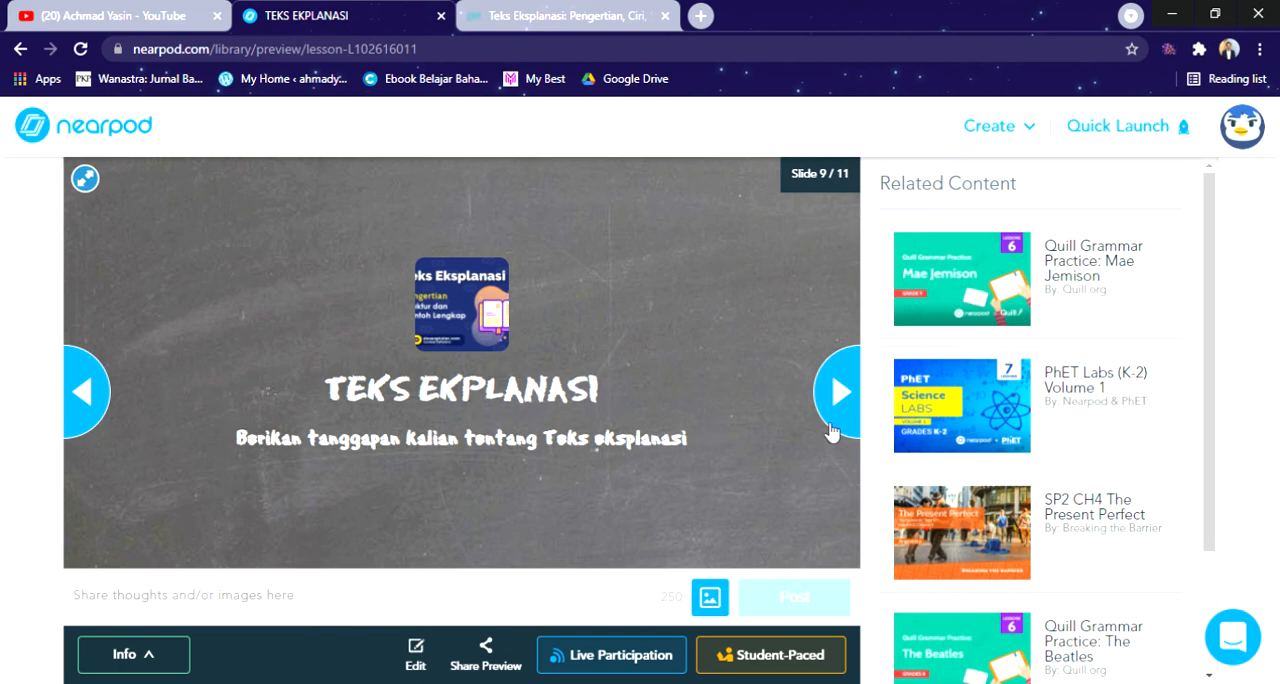
click(839, 392)
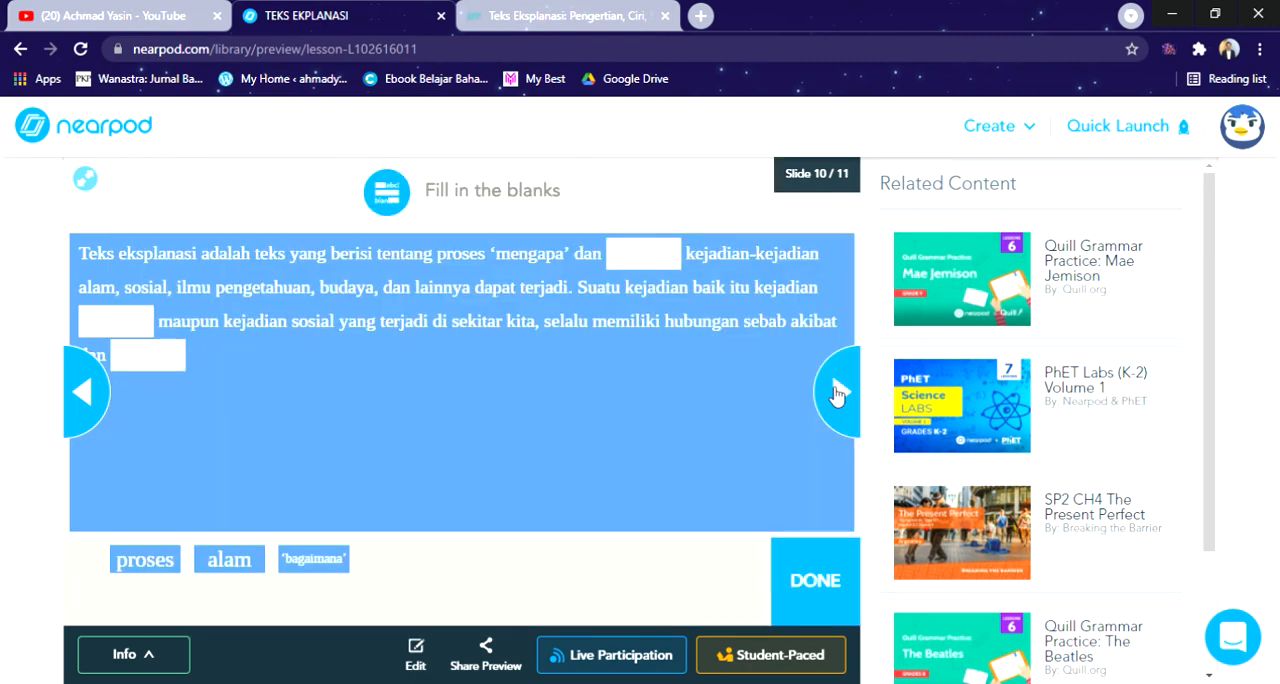
click(838, 393)
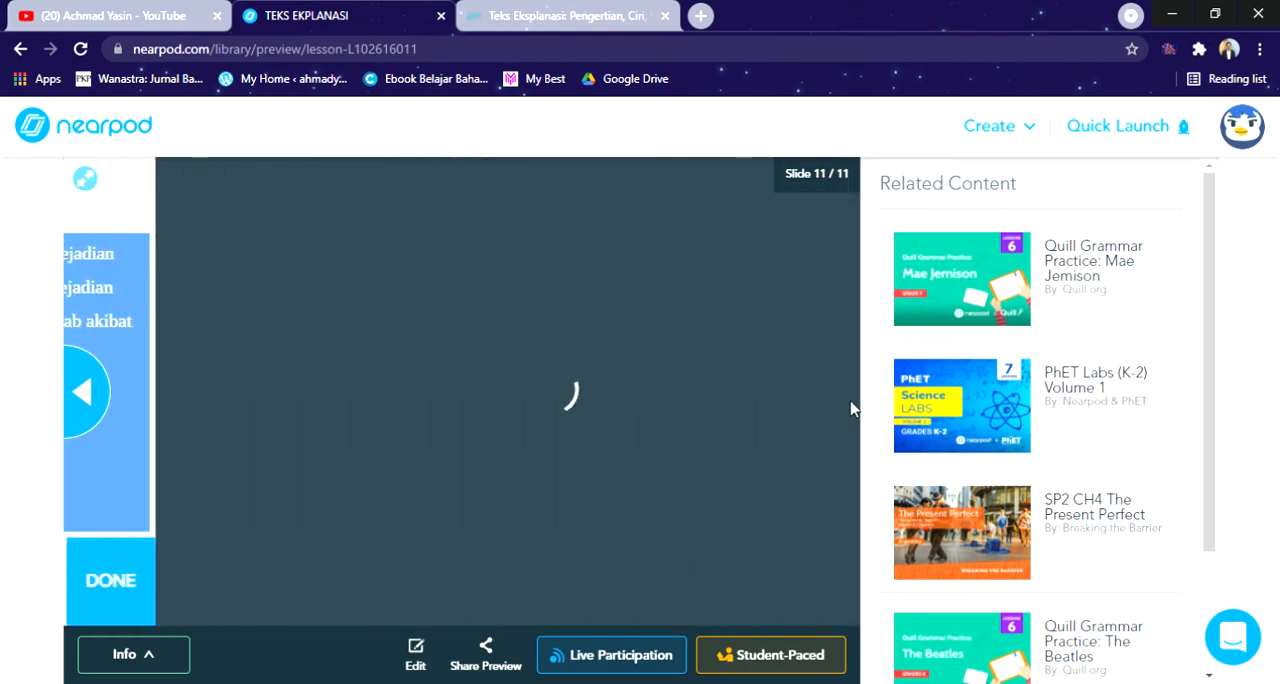